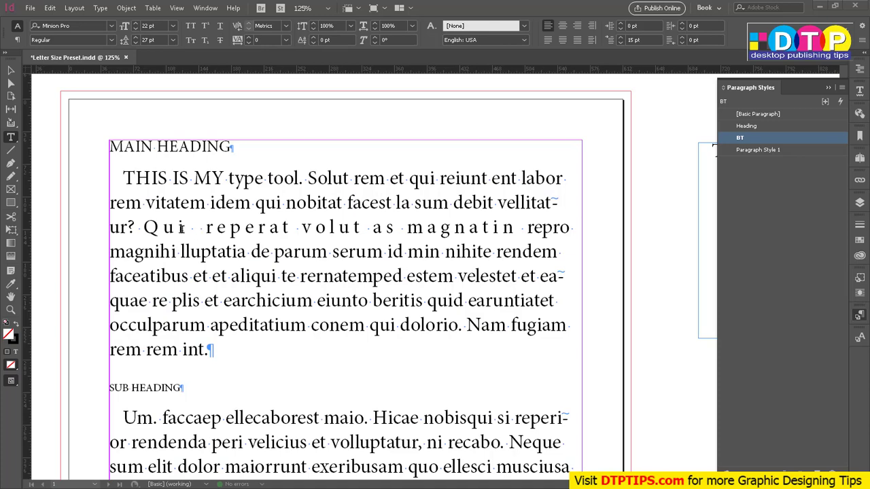
Capture a screen snip of the category list in the BT paragraph style's options, with Indents and Spacing selected, and discard the dialog.
{"action": "double_click", "coordinate": [755, 139]}
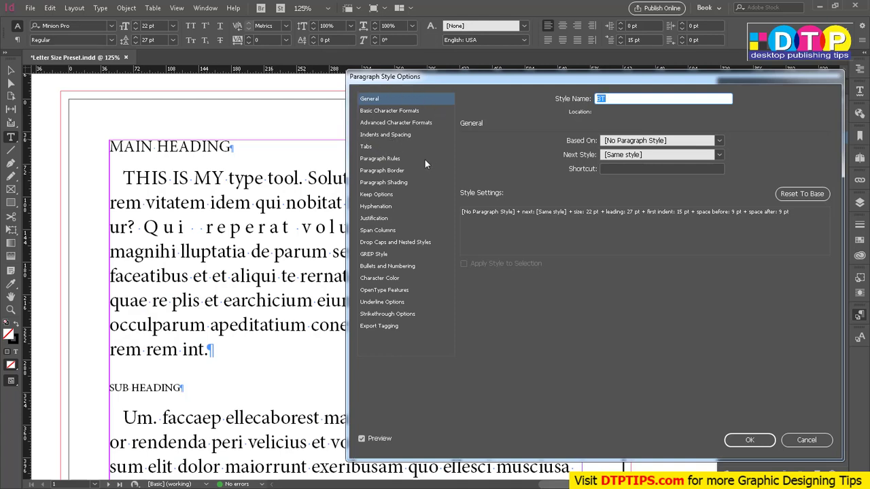
{"action": "left_click", "coordinate": [407, 123]}
{"action": "left_click", "coordinate": [373, 135]}
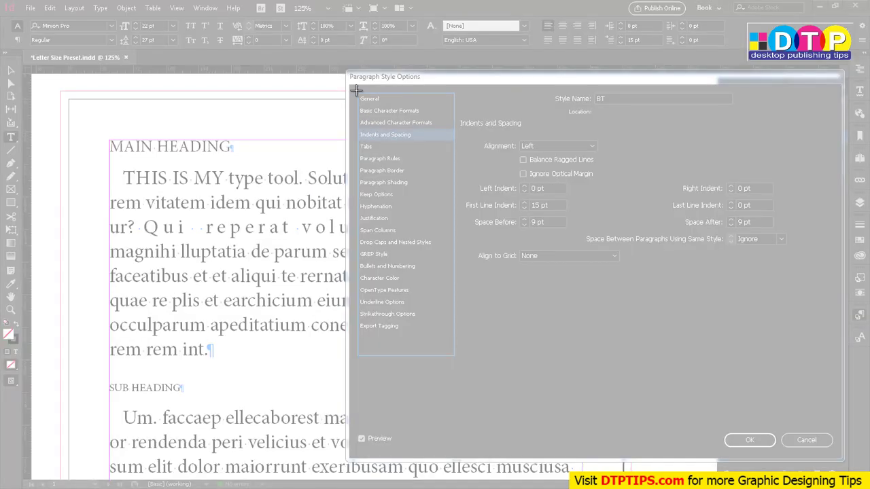
{"action": "left_click_drag", "start_coordinate": [437, 315], "coordinate": [459, 359]}
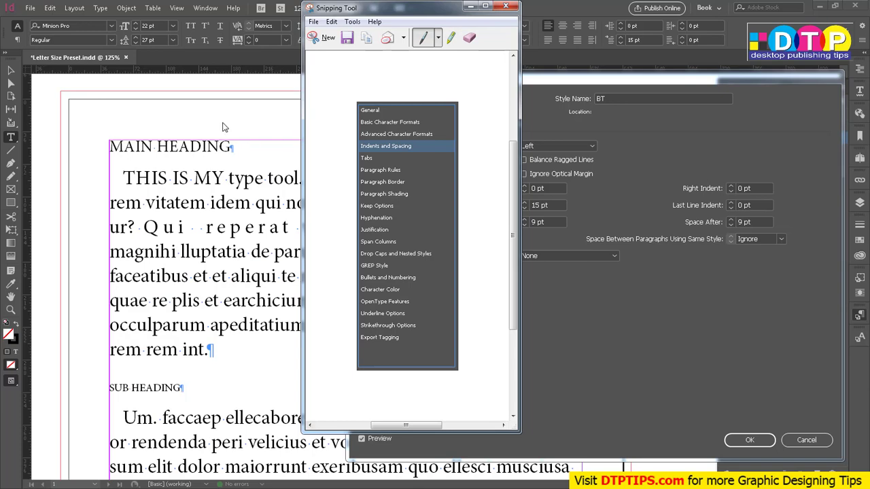
{"action": "left_click", "coordinate": [250, 132]}
{"action": "left_click", "coordinate": [808, 443]}
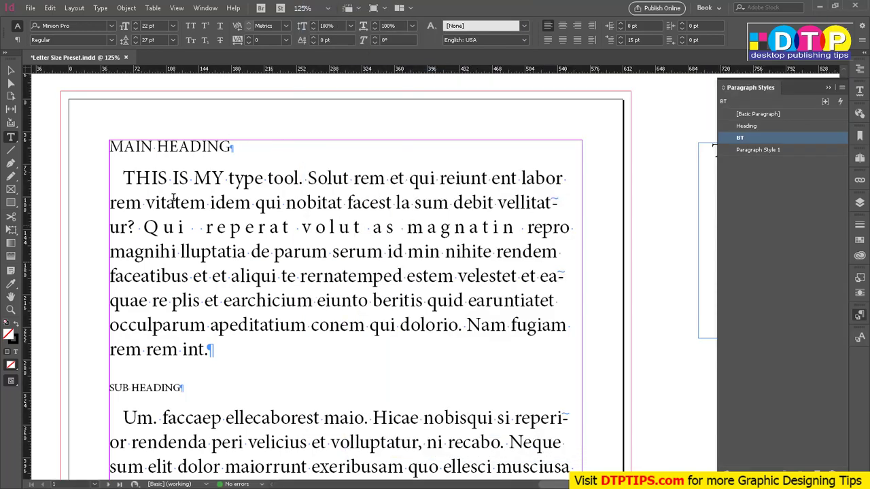
Paste the captured list onto the pasteboard beside the page and set its display performance to High Quality Display.
{"action": "scroll", "coordinate": [305, 262], "scroll_direction": "left", "scroll_amount": 8}
{"action": "left_click", "coordinate": [363, 264]}
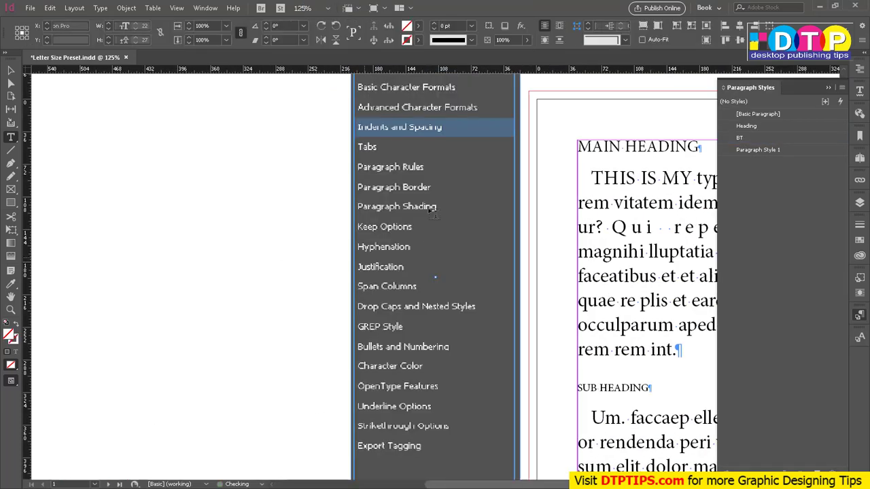
{"action": "left_click", "coordinate": [11, 70]}
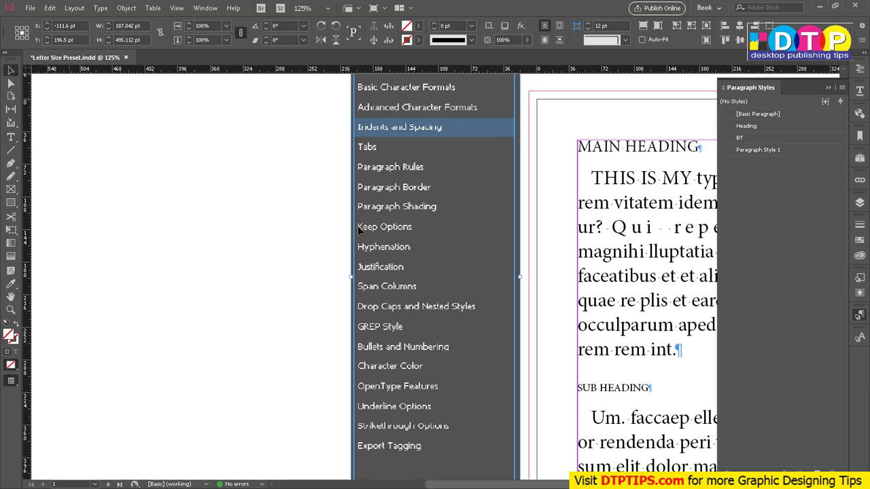
{"action": "right_click", "coordinate": [442, 260]}
{"action": "mouse_move", "coordinate": [533, 454]}
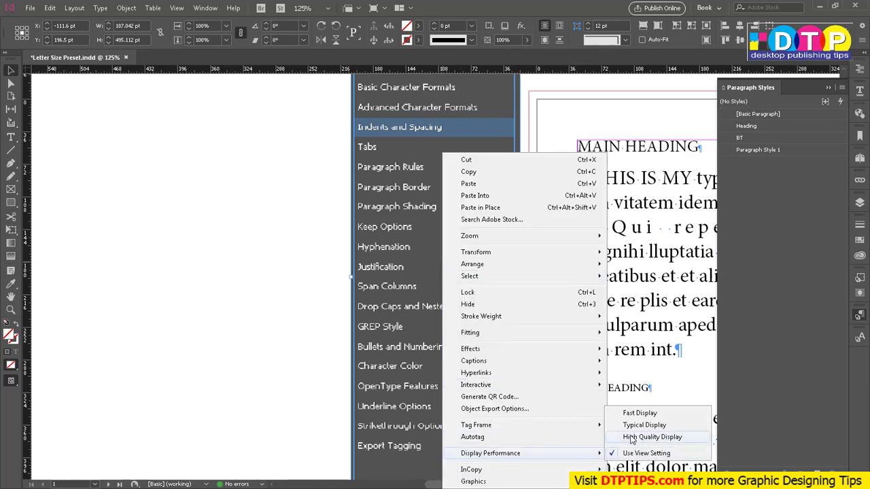
{"action": "left_click", "coordinate": [718, 439]}
{"action": "key", "text": "ctrl+1"}
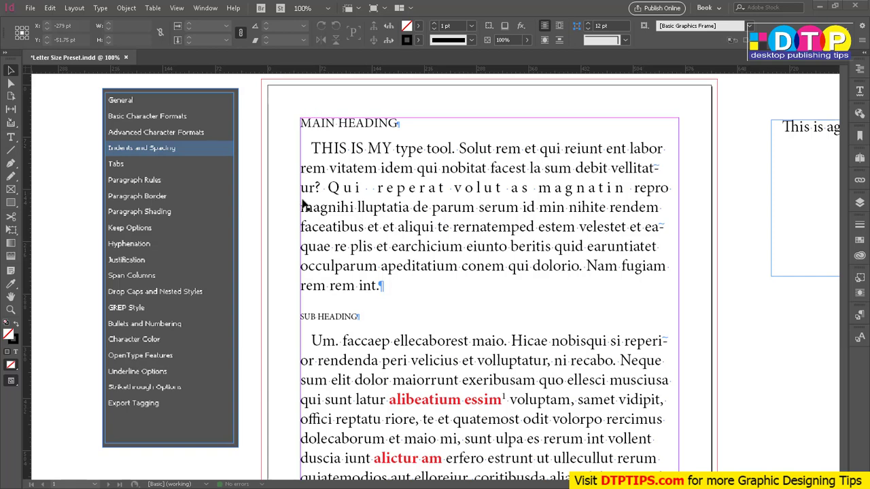
Insert an extra regular space, an en space and an em space before "int." at the end of the first body paragraph.
{"action": "left_click", "coordinate": [98, 8]}
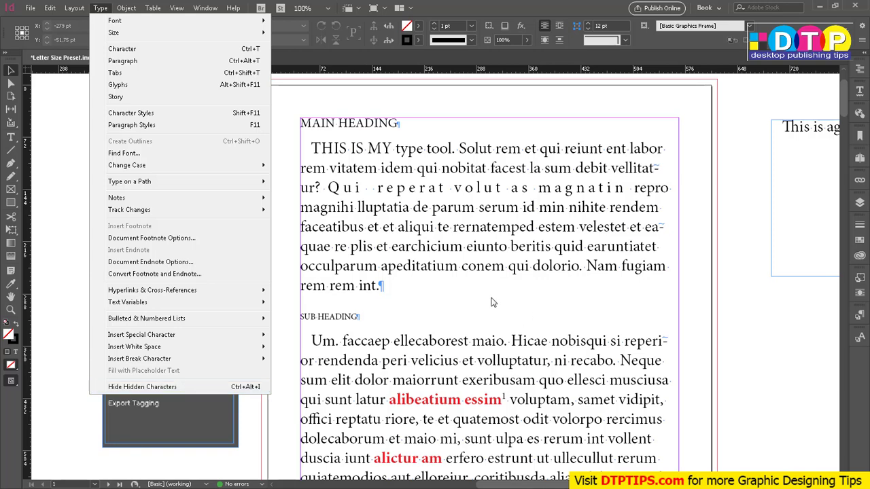
{"action": "left_click", "coordinate": [448, 251]}
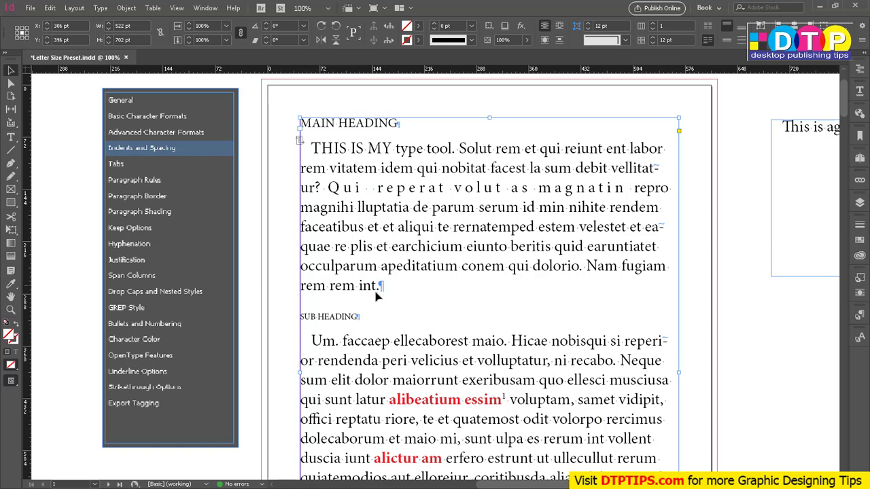
{"action": "scroll", "coordinate": [380, 302], "scroll_direction": "up", "scroll_amount": 3}
{"action": "scroll", "coordinate": [380, 305], "scroll_direction": "up", "scroll_amount": 3}
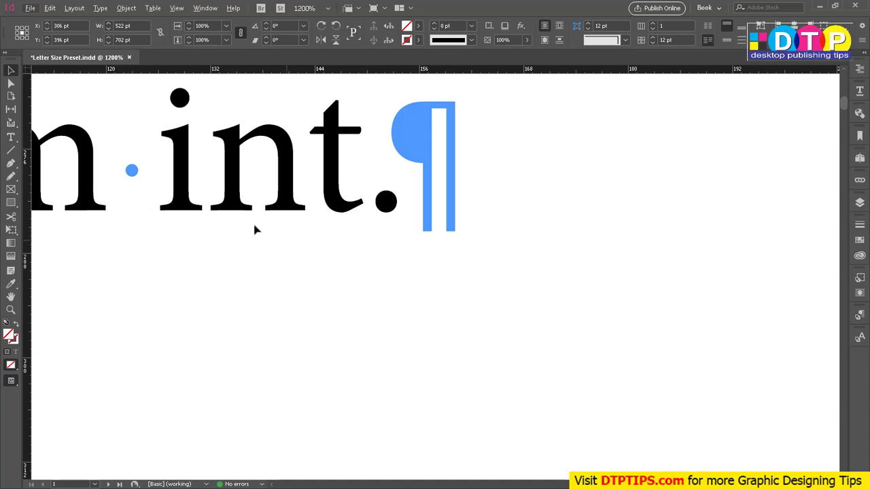
{"action": "key", "text": "t"}
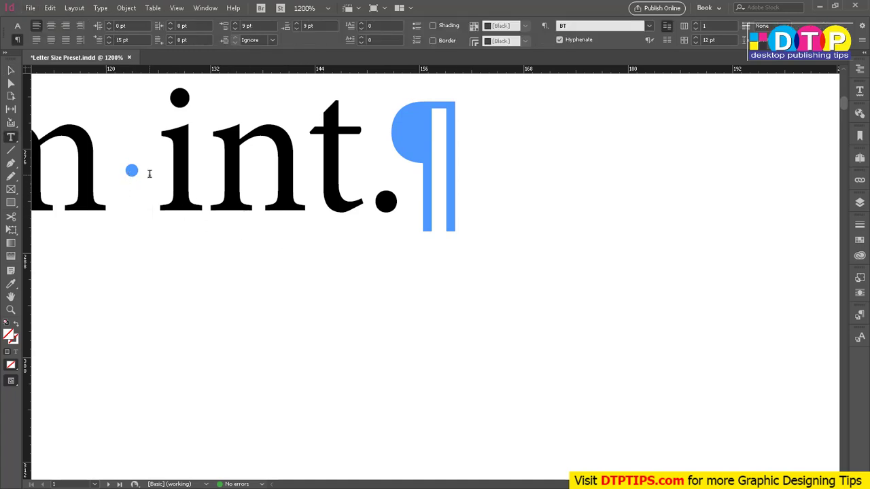
{"action": "left_click", "coordinate": [150, 175]}
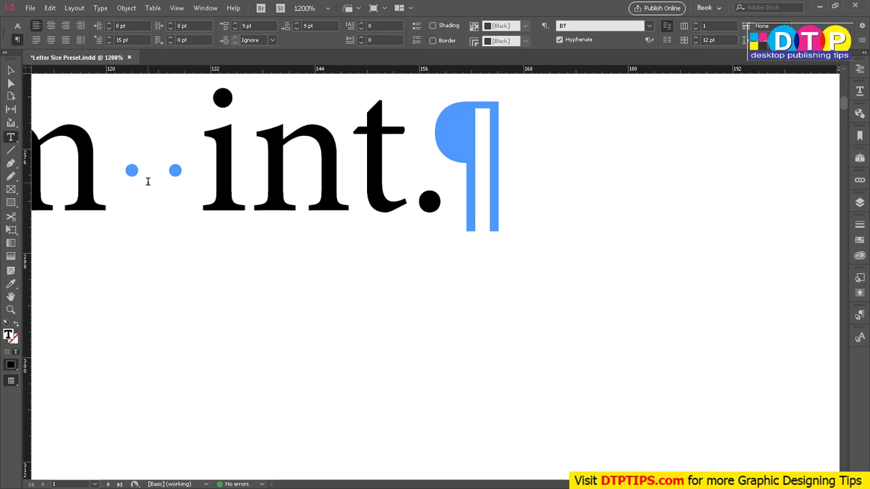
{"action": "key", "text": "ctrl+shift+n"}
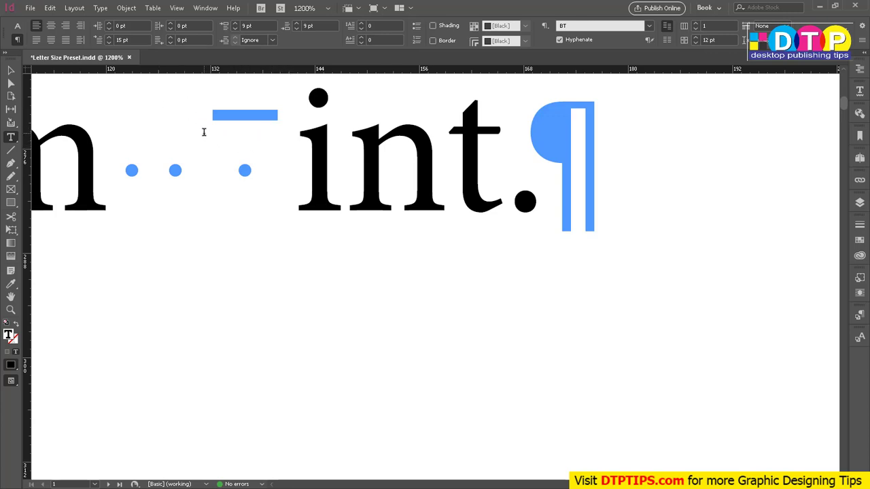
{"action": "key", "text": "ctrl+shift+m"}
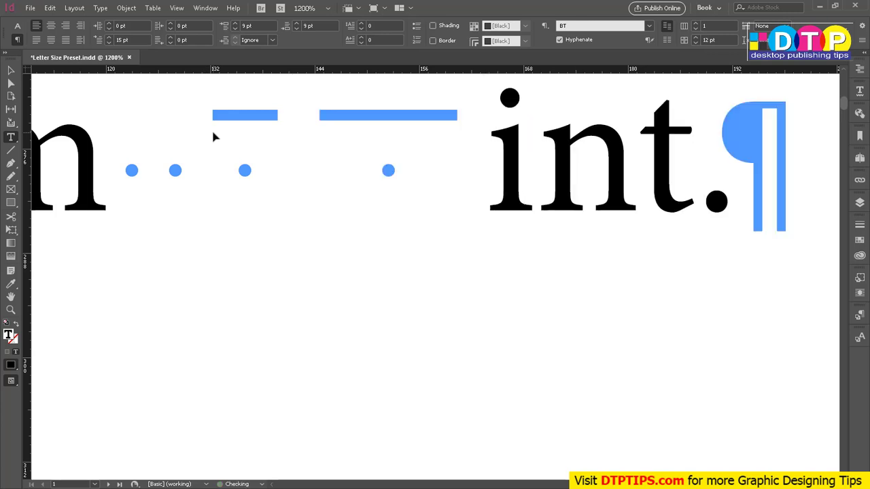
Select the em space and the en space before "int." in turn to compare their widths.
{"action": "key", "text": "shift+Left"}
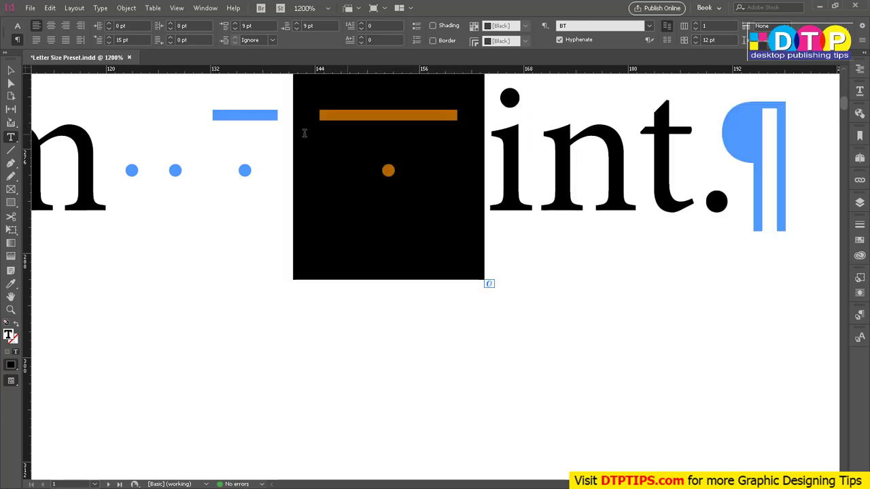
{"action": "key", "text": "Left"}
{"action": "key", "text": "shift+Left"}
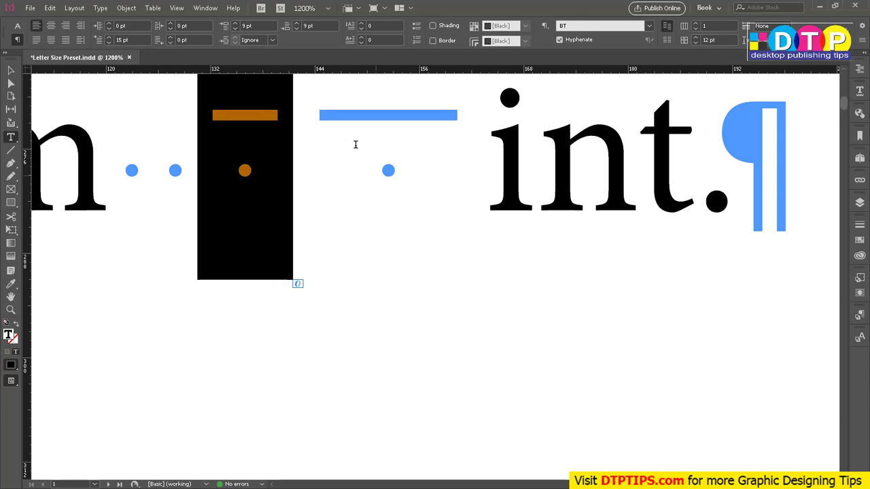
{"action": "scroll", "coordinate": [386, 191], "scroll_direction": "down", "scroll_amount": 5}
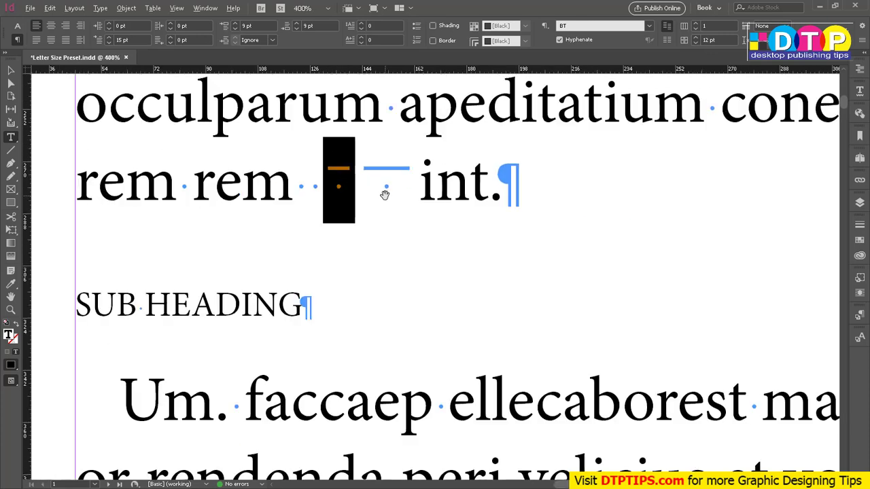
{"action": "left_click", "coordinate": [407, 192]}
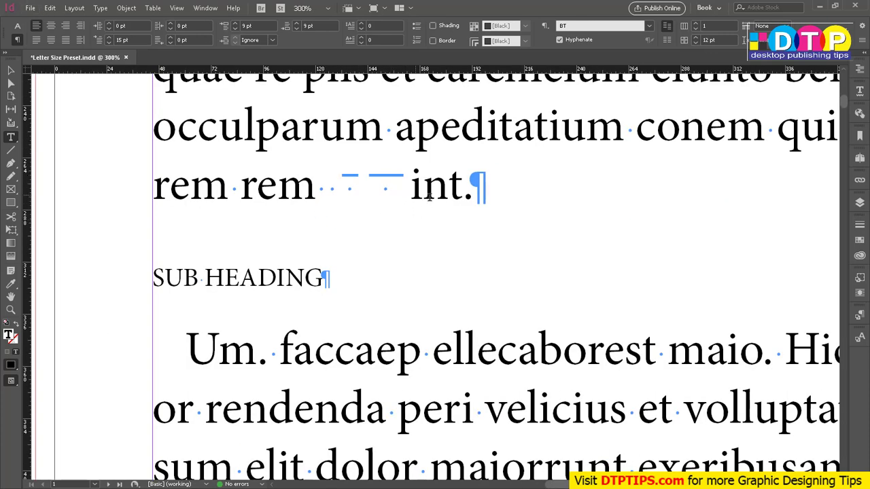
Preview the page without hidden characters and frame edges, and return to the normal view.
{"action": "scroll", "coordinate": [410, 204], "scroll_direction": "down", "scroll_amount": 3}
{"action": "scroll", "coordinate": [422, 223], "scroll_direction": "up", "scroll_amount": 4}
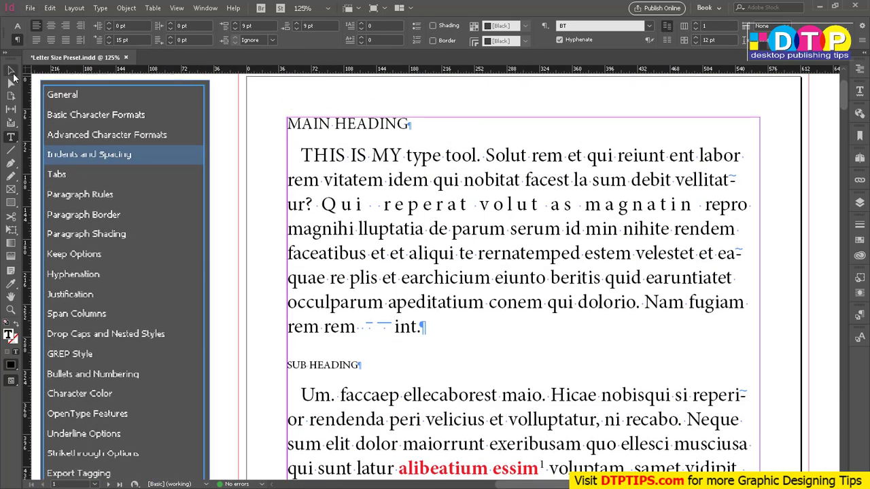
{"action": "left_click", "coordinate": [11, 70]}
{"action": "key", "text": "w"}
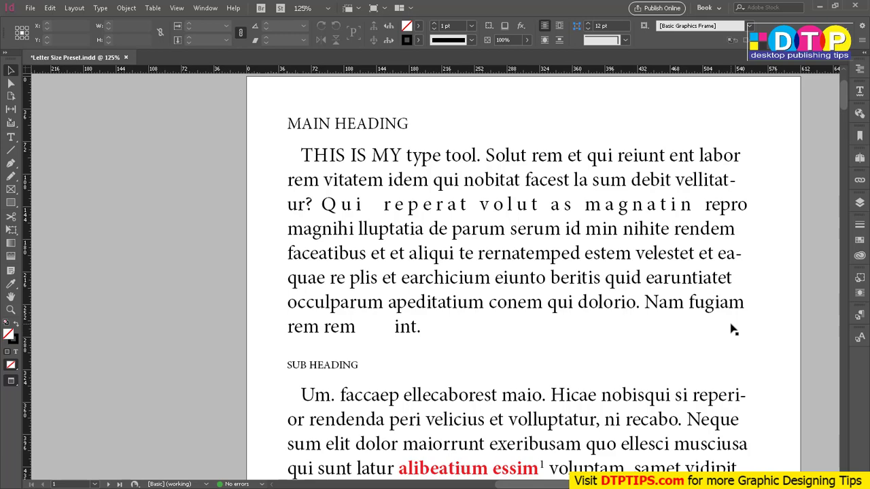
{"action": "key", "text": "w"}
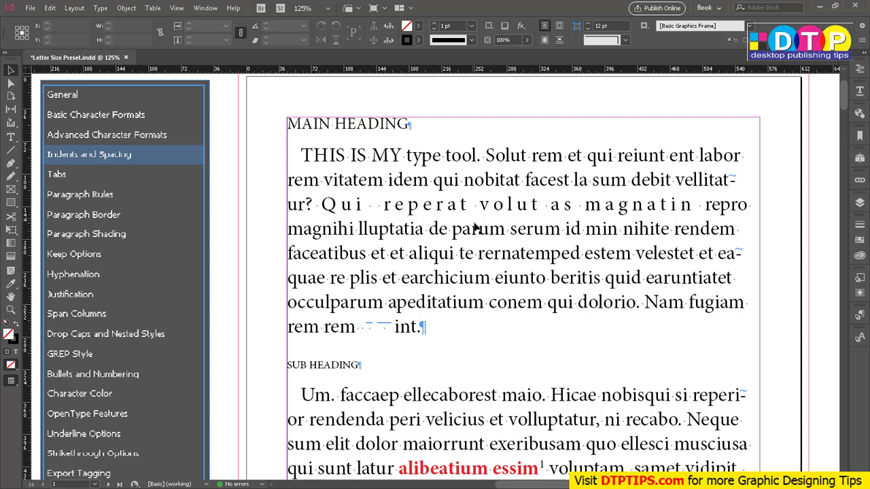
Insert six tabs after "MAIN HEADING", add the text "DFDF" behind them, and highlight the tab characters.
{"action": "double_click", "coordinate": [438, 124]}
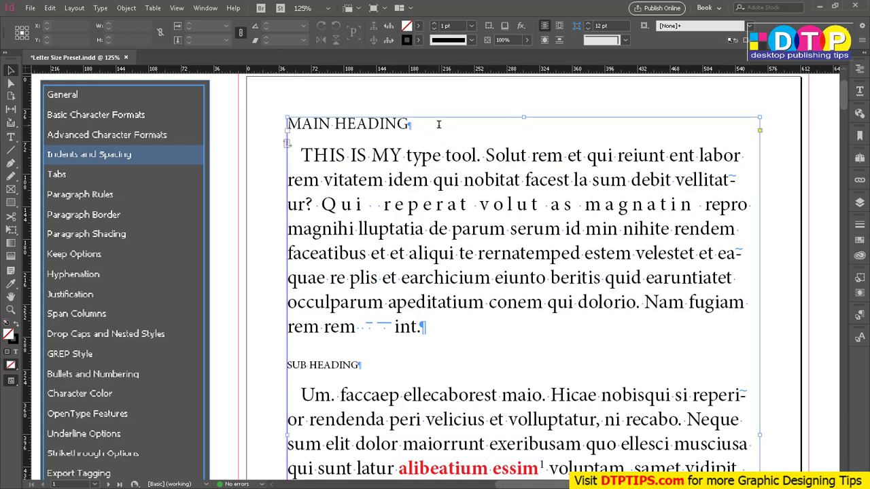
{"action": "key", "text": "Tab"}
{"action": "key", "text": "Tab"}
{"action": "key", "text": "Tab"}
{"action": "key", "text": "Tab"}
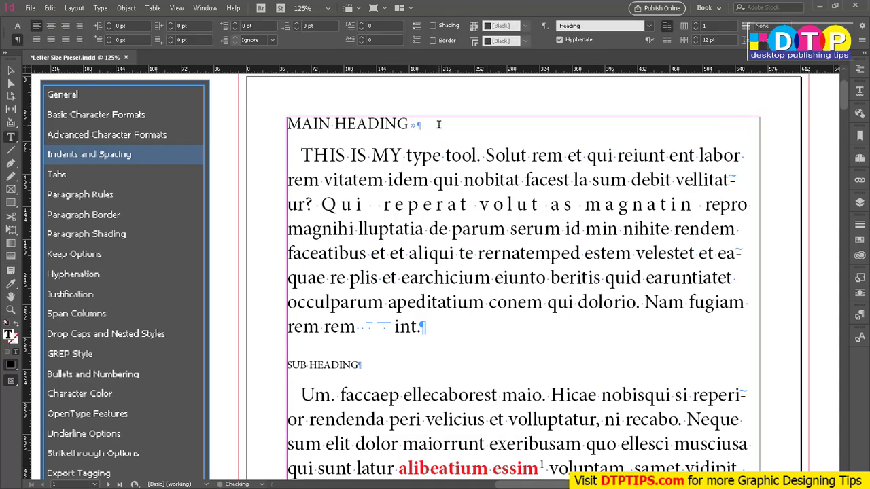
{"action": "key", "text": "Tab"}
{"action": "key", "text": "Tab"}
{"action": "type", "text": "DFDF"}
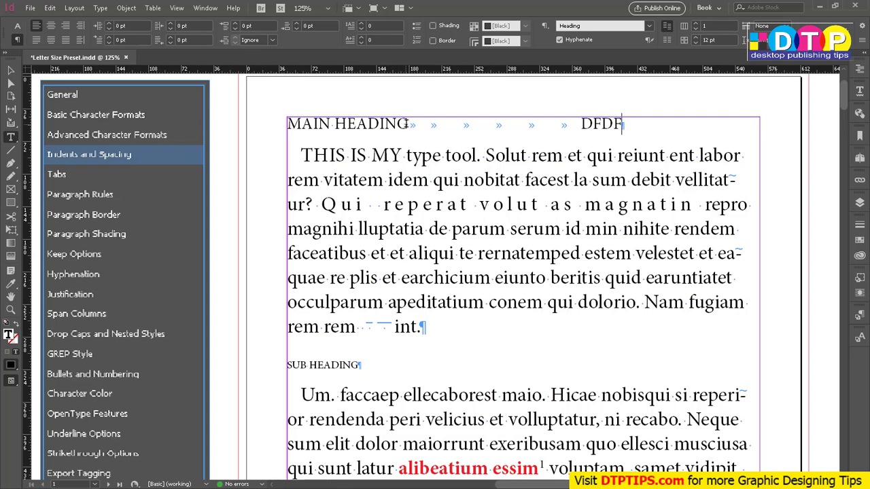
{"action": "left_click_drag", "start_coordinate": [407, 124], "coordinate": [504, 133]}
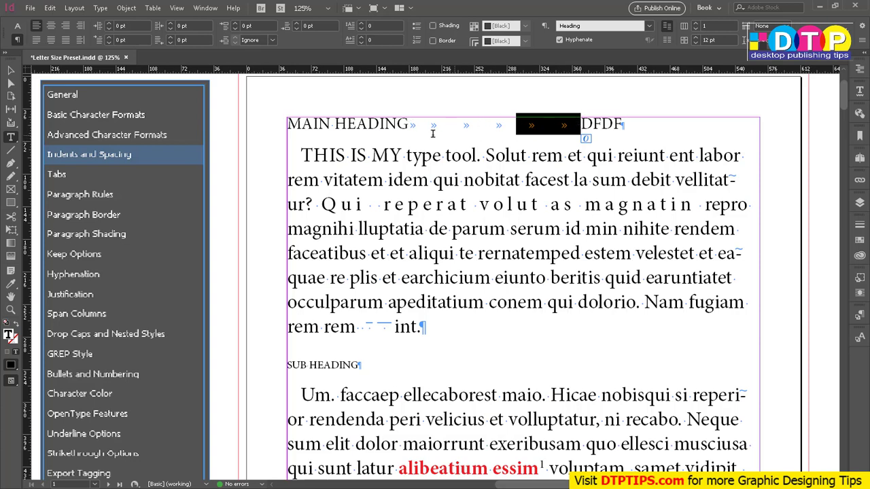
{"action": "left_click", "coordinate": [581, 128]}
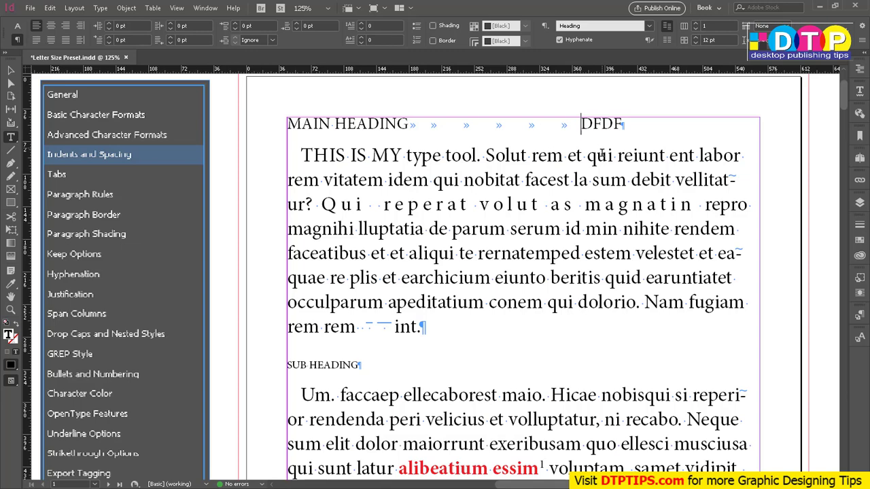
Lower the main text frame's top edge and draw a new text frame across the margins in the freed space above it.
{"action": "scroll", "coordinate": [503, 233], "scroll_direction": "up", "scroll_amount": 3}
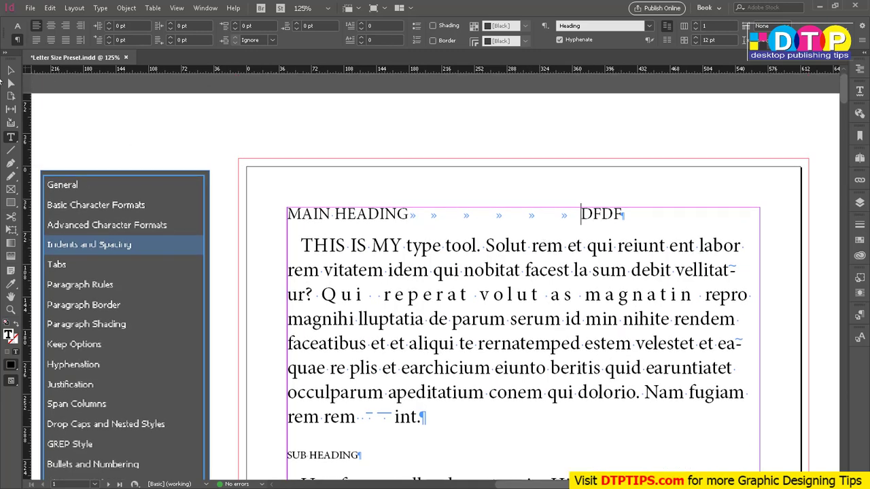
{"action": "left_click", "coordinate": [10, 70]}
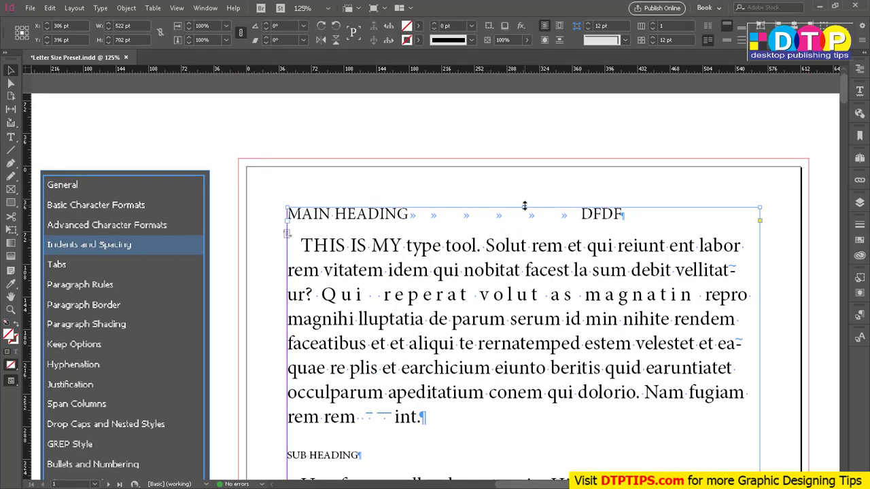
{"action": "left_click_drag", "start_coordinate": [524, 205], "coordinate": [522, 379]}
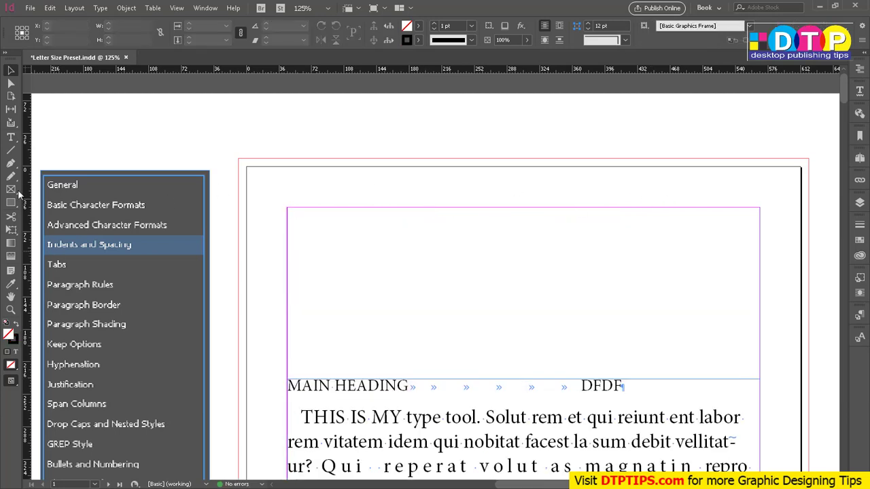
{"action": "left_click", "coordinate": [10, 137]}
{"action": "left_click_drag", "start_coordinate": [288, 208], "coordinate": [759, 333]}
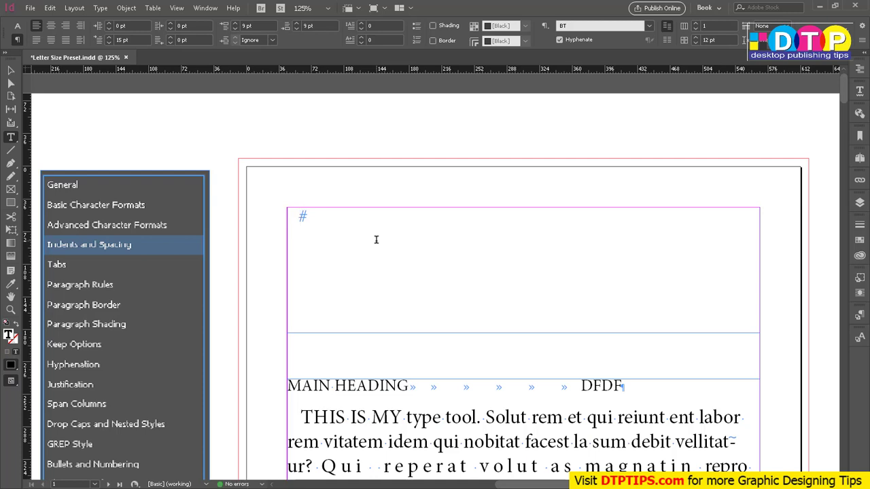
Enter "Apple Mango" in the new text frame, replacing the all-caps "APPLE" typed first.
{"action": "type", "text": "APPLE"}
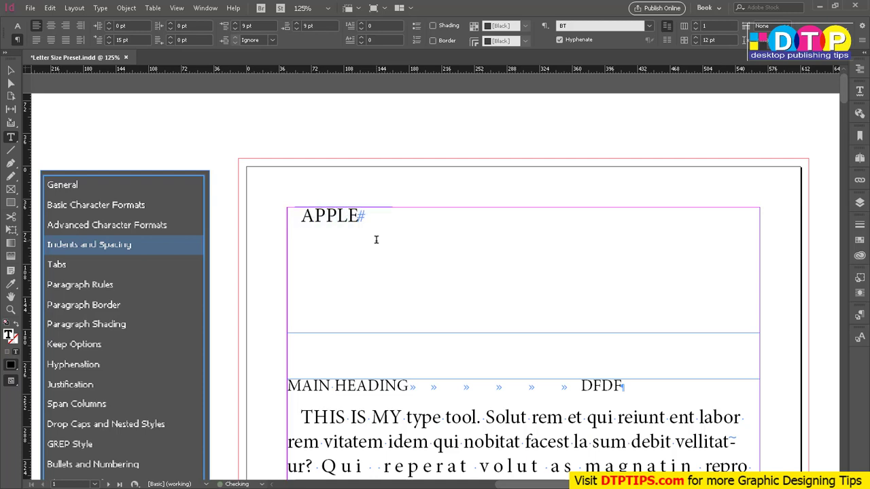
{"action": "key", "text": "ctrl+a"}
{"action": "type", "text": "Appl"}
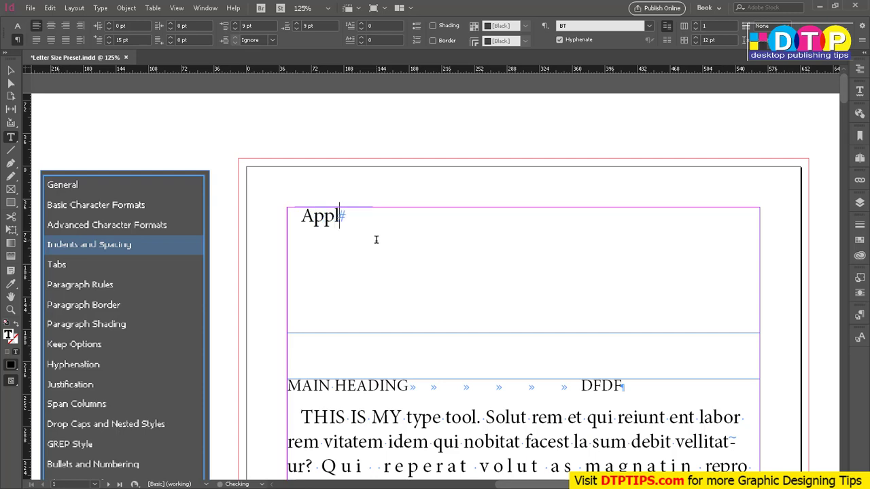
{"action": "type", "text": "eMa"}
{"action": "key", "text": "BackSpace"}
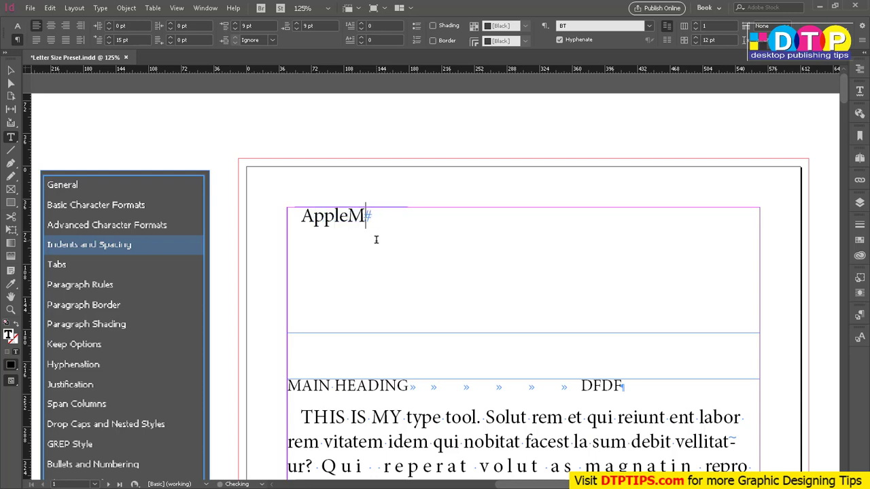
{"action": "key", "text": "BackSpace"}
{"action": "type", "text": "Mango"}
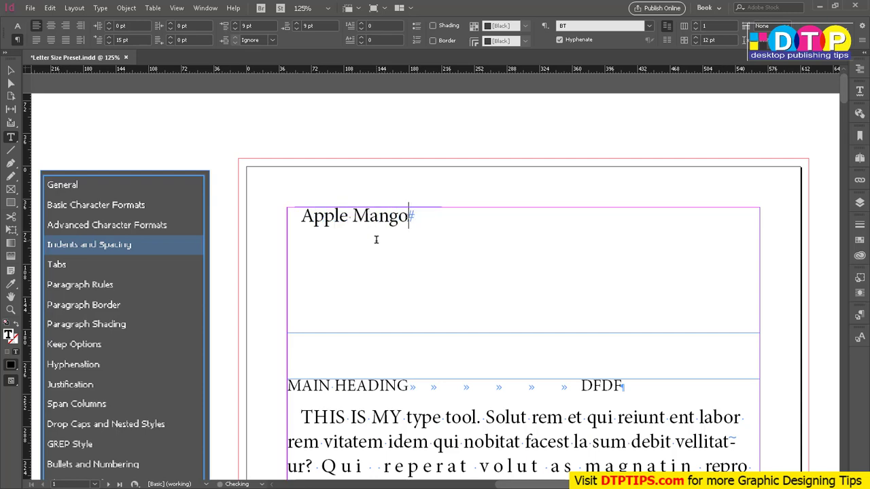
Add "Banana" and "Grapes" after "Apple Mango" and highlight the line of fruit names.
{"action": "type", "text": " Banana"}
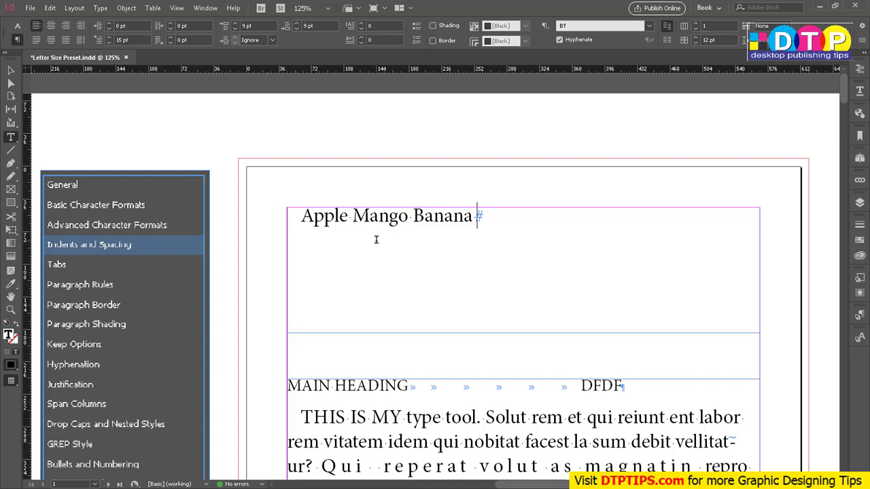
{"action": "type", "text": " Grapes"}
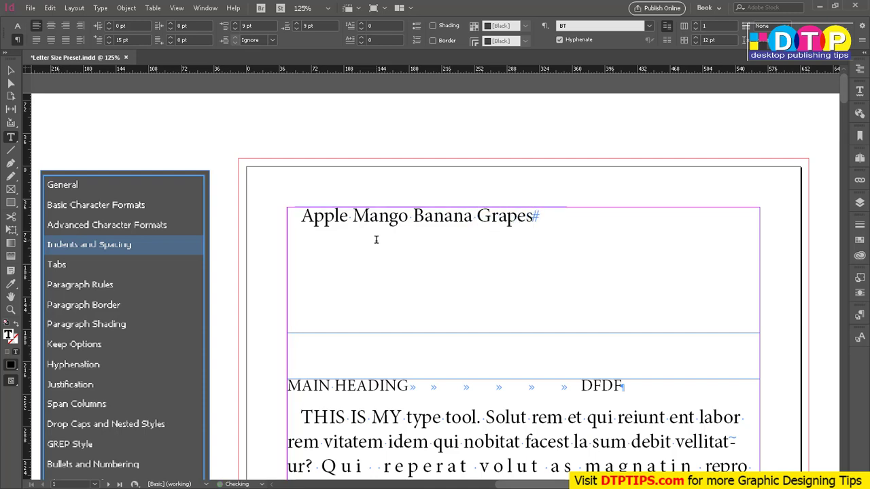
{"action": "left_click", "coordinate": [304, 225]}
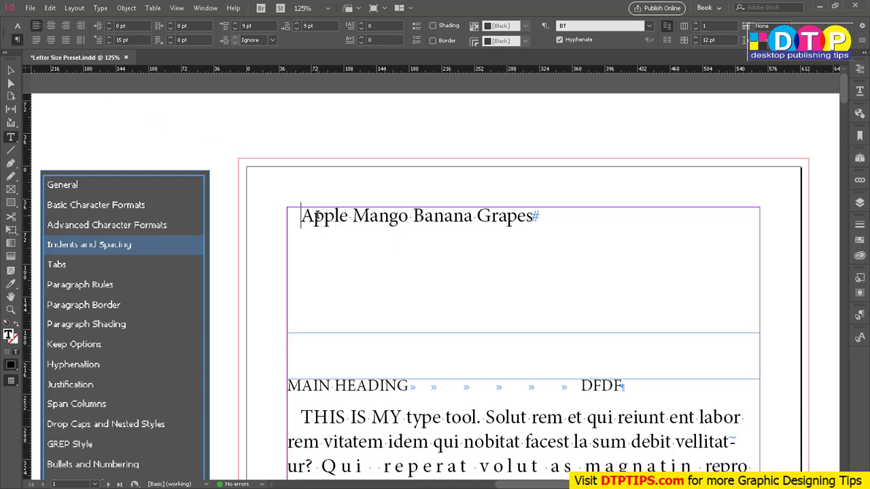
{"action": "left_click_drag", "start_coordinate": [323, 215], "coordinate": [535, 217]}
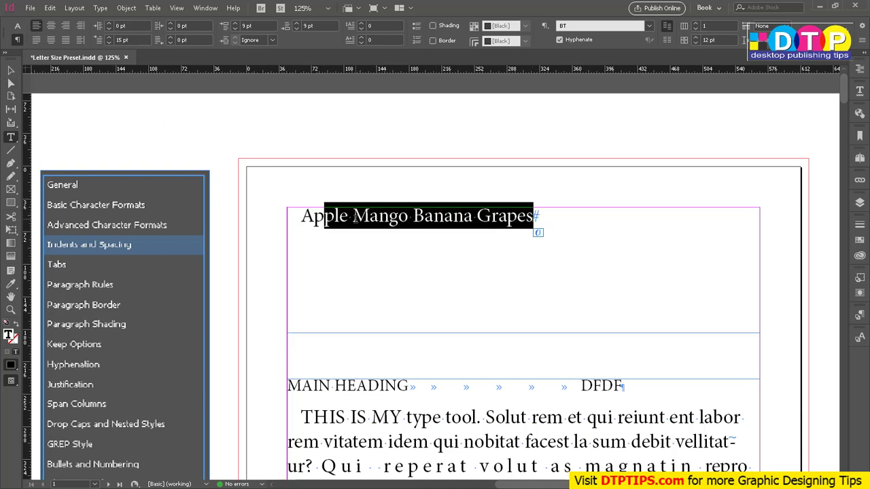
{"action": "left_click", "coordinate": [439, 226]}
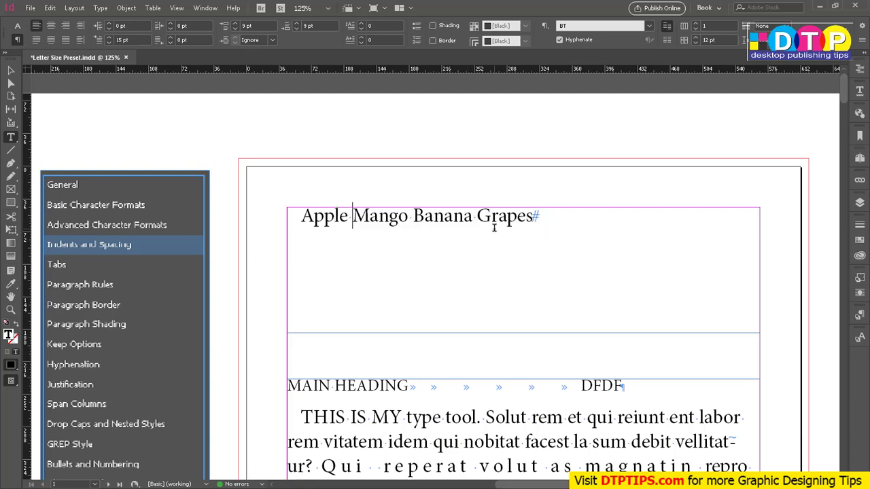
Label the four fruit names "a.", "b.", "c." and "d." by placing each letter before its word.
{"action": "key", "text": "shift+Right"}
{"action": "key", "text": "Left"}
{"action": "key", "text": "Left"}
{"action": "type", "text": "a."}
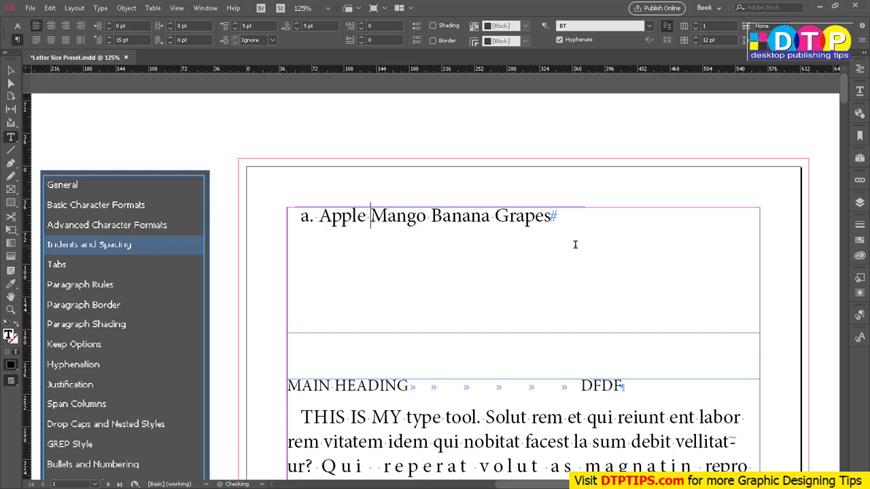
{"action": "type", "text": " b. "}
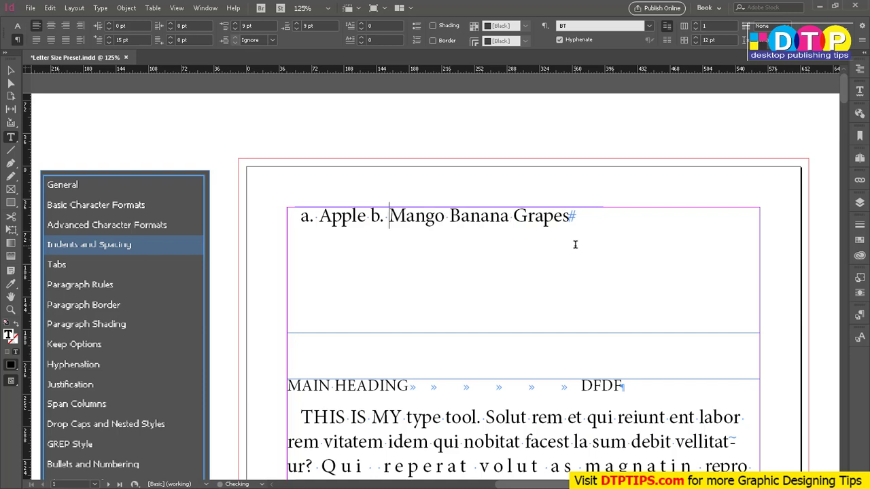
{"action": "type", "text": "c. "}
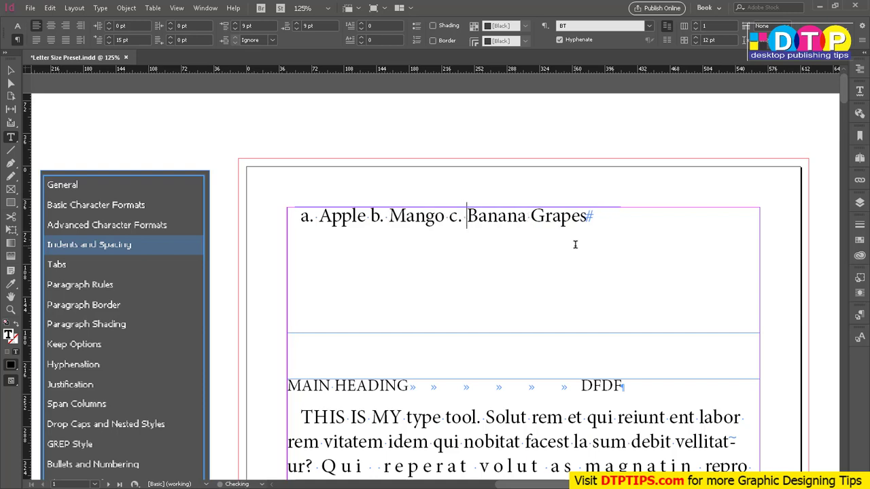
{"action": "type", "text": "d."}
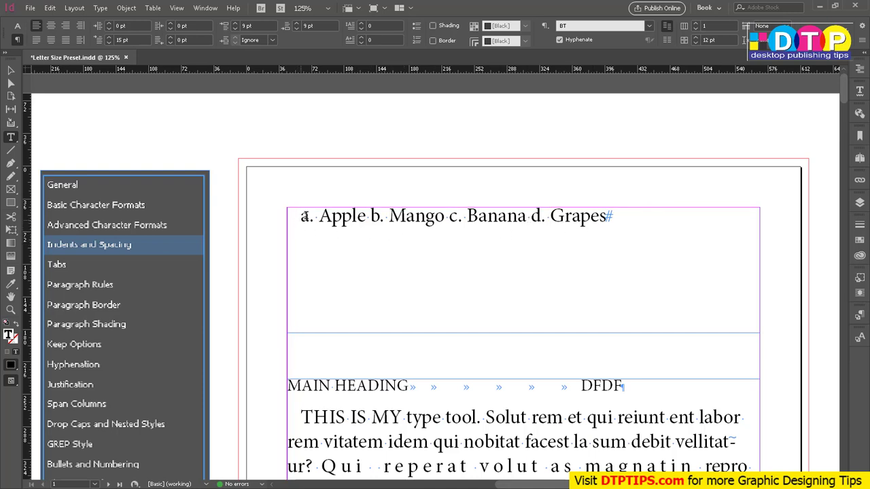
{"action": "double_click", "coordinate": [308, 216]}
{"action": "left_click_drag", "start_coordinate": [307, 216], "coordinate": [377, 216]}
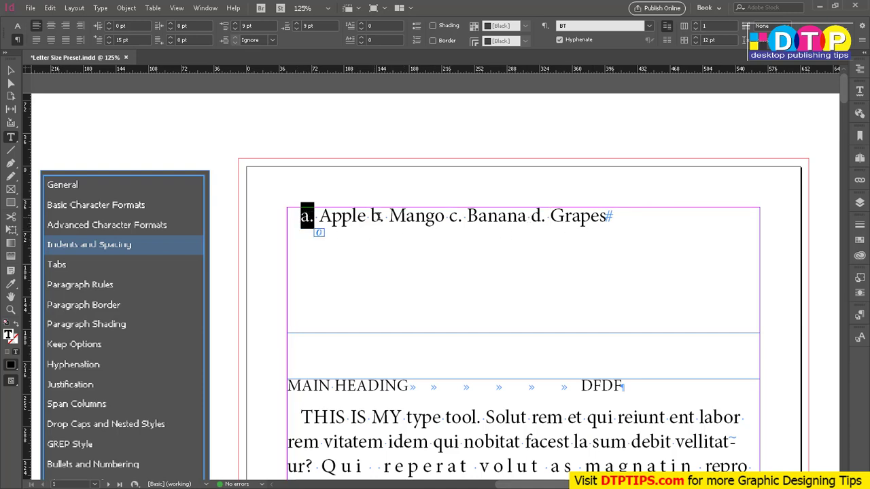
{"action": "left_click", "coordinate": [632, 222]}
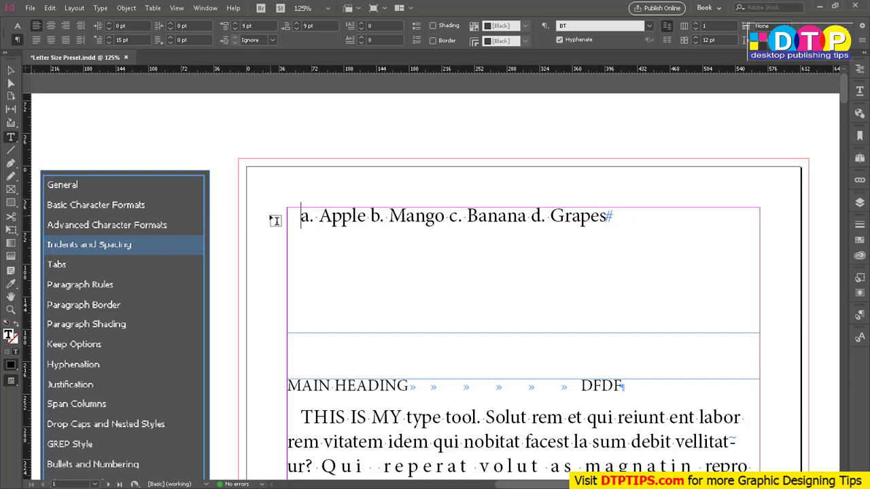
Set the fruit paragraph's space before and space after to 0 pt.
{"action": "triple_click", "coordinate": [256, 26]}
{"action": "type", "text": "0"}
{"action": "key", "text": "Return"}
{"action": "left_click_drag", "start_coordinate": [646, 215], "coordinate": [299, 217]}
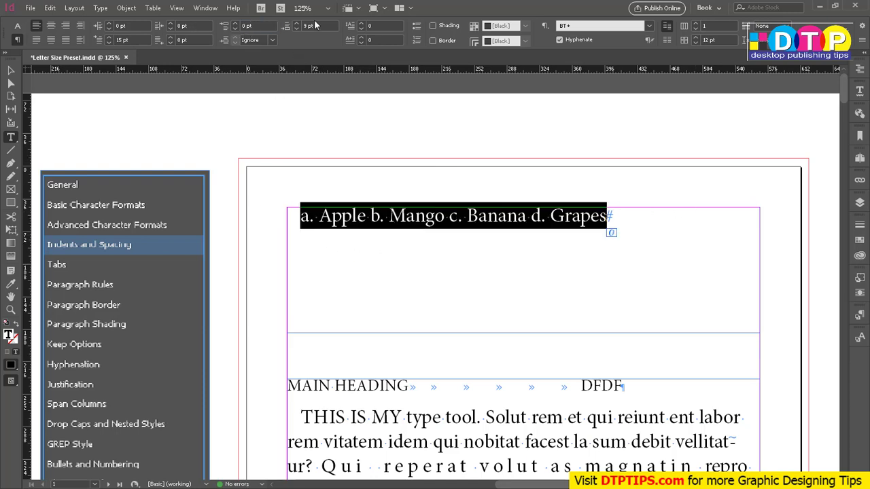
{"action": "triple_click", "coordinate": [318, 25]}
{"action": "type", "text": "0"}
{"action": "key", "text": "Return"}
{"action": "key", "text": "Left"}
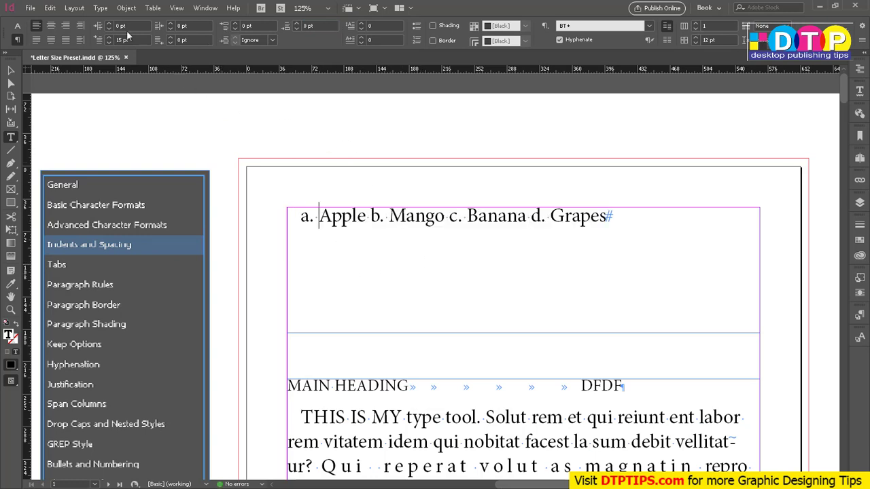
Set the fruit paragraph's first-line indent to 0 pt.
{"action": "triple_click", "coordinate": [142, 40]}
{"action": "type", "text": "0"}
{"action": "key", "text": "Return"}
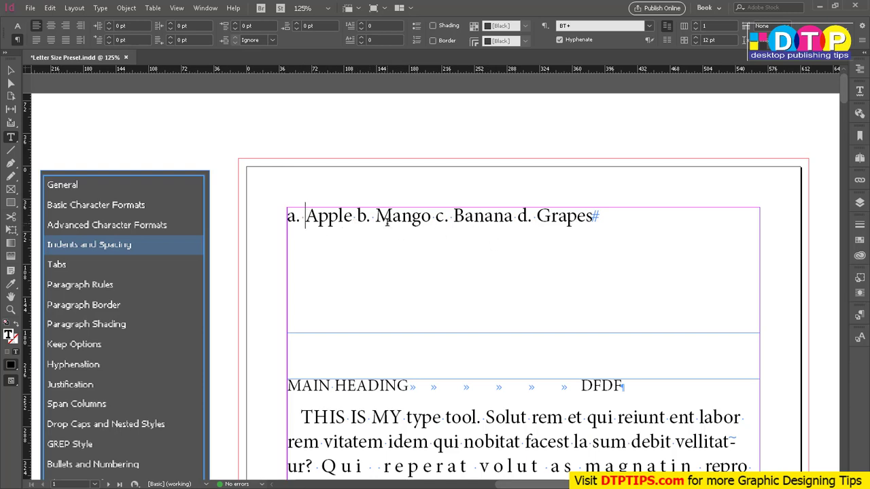
Replace the spaces before "b.", "c." and "d." in the fruit line with tab characters.
{"action": "key", "text": "BackSpace"}
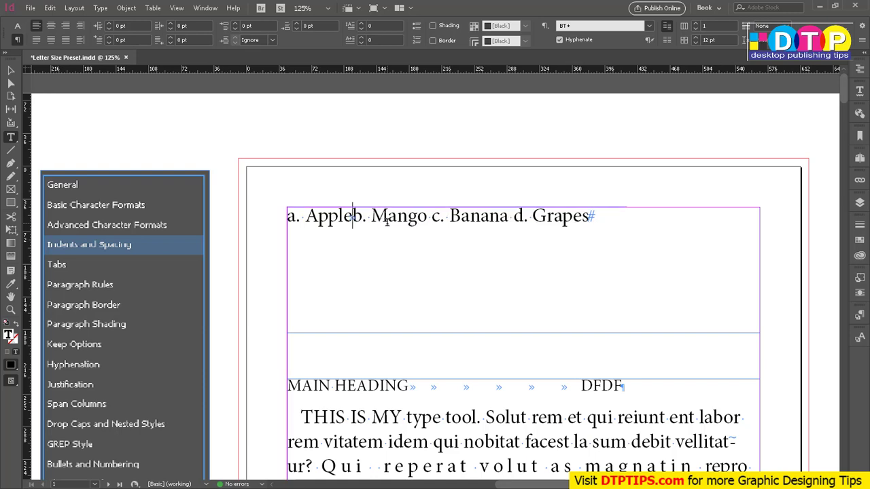
{"action": "key", "text": "ctrl+Right"}
{"action": "key", "text": "ctrl+Right"}
{"action": "key", "text": "Tab"}
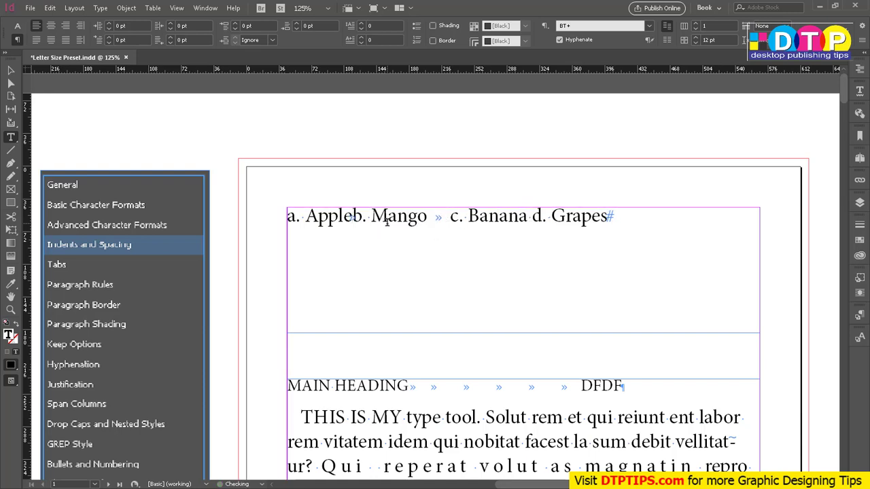
{"action": "key", "text": "Right"}
{"action": "key", "text": "Right"}
{"action": "key", "text": "Right"}
{"action": "key", "text": "Right"}
{"action": "key", "text": "Right"}
{"action": "key", "text": "Right"}
{"action": "key", "text": "Right"}
{"action": "key", "text": "Right"}
{"action": "key", "text": "Right"}
{"action": "key", "text": "Right"}
{"action": "key", "text": "Tab"}
{"action": "key", "text": "Right"}
{"action": "key", "text": "Right"}
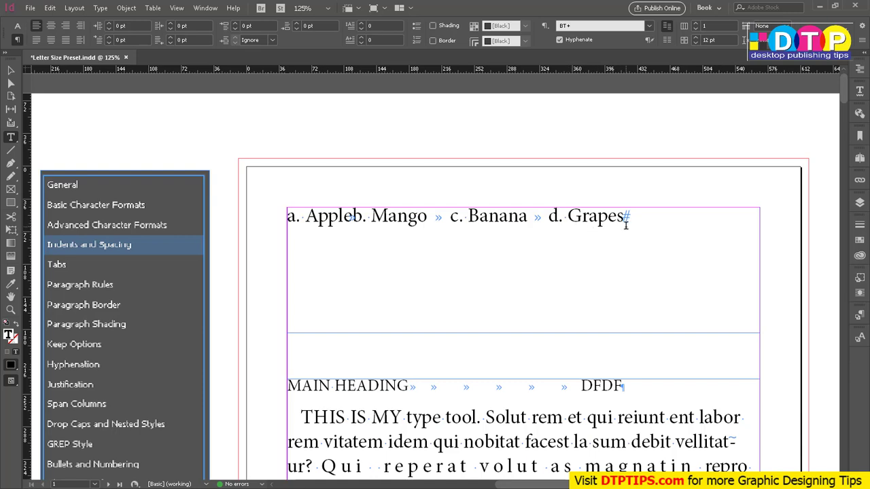
Place a vertical ruler guide through the fruit line and give the line left-aligned tab stops at 111, 232 and 379 pt.
{"action": "double_click", "coordinate": [431, 74]}
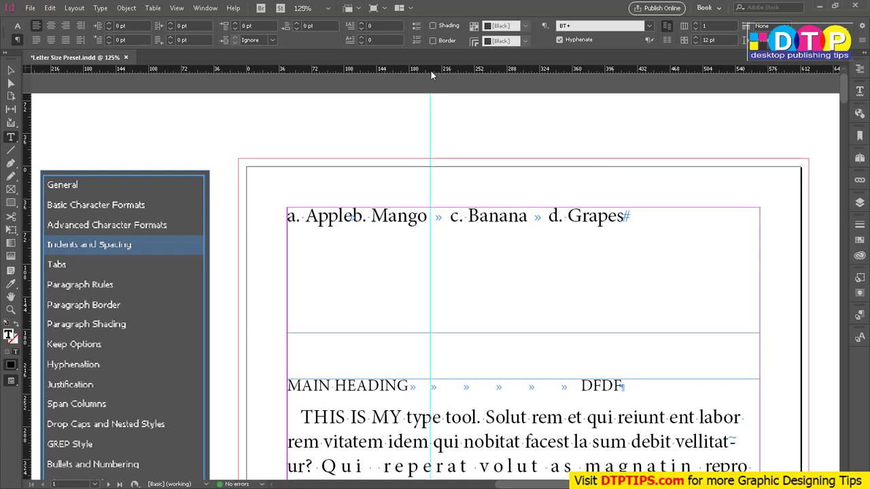
{"action": "key", "text": "ctrl+shift+t"}
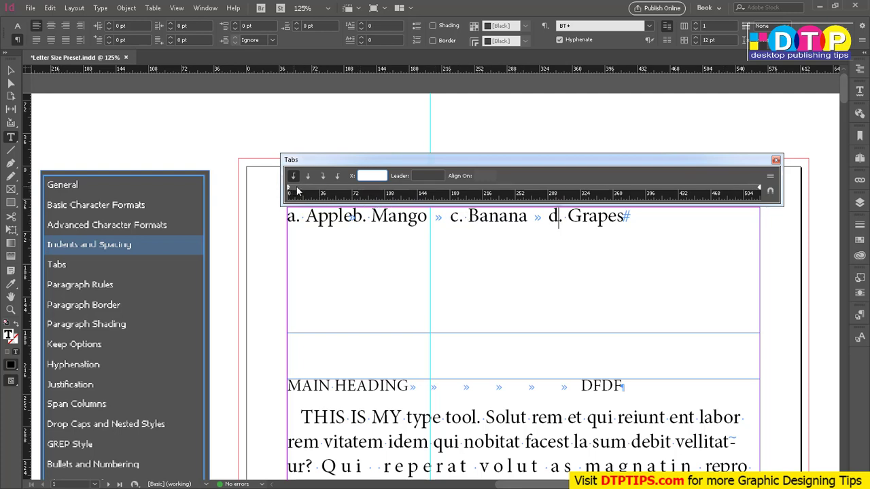
{"action": "left_click", "coordinate": [388, 191]}
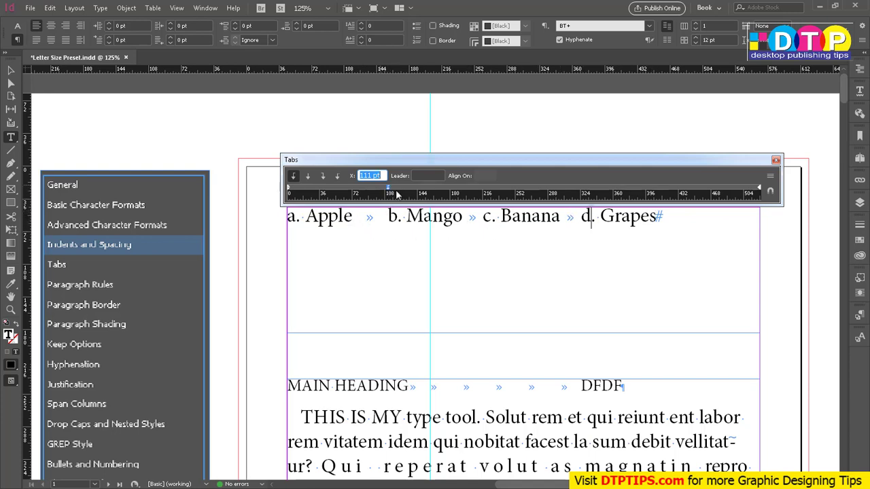
{"action": "left_click", "coordinate": [498, 186]}
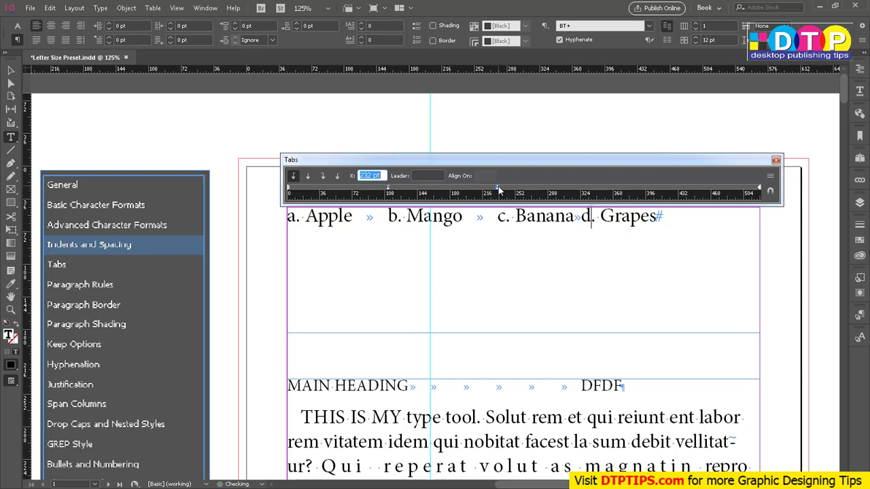
{"action": "left_click", "coordinate": [631, 189]}
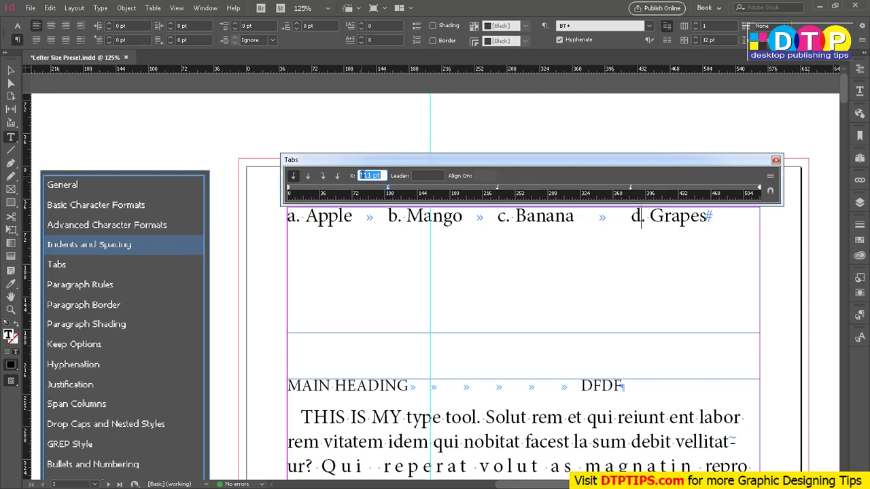
Set the fruit line's second tab stop to 222 pt and its third to 333 pt.
{"action": "left_click", "coordinate": [497, 188]}
{"action": "type", "text": "222"}
{"action": "key", "text": "Return"}
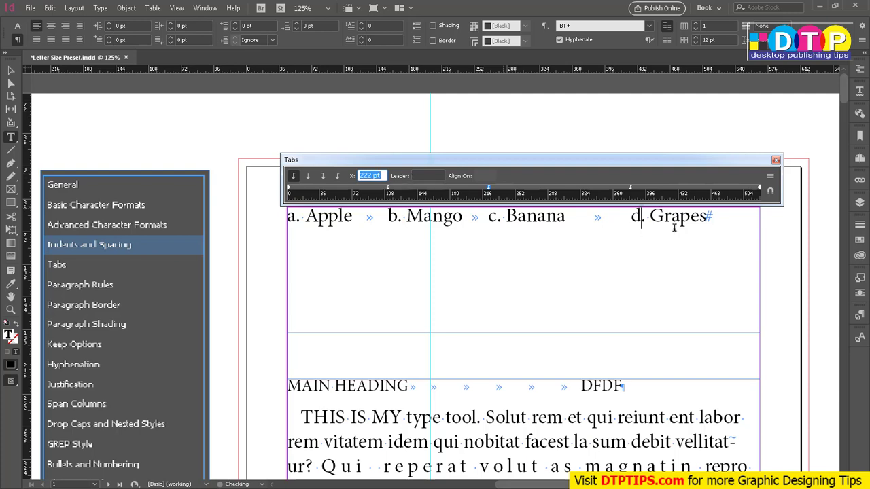
{"action": "left_click_drag", "start_coordinate": [630, 189], "coordinate": [630, 188]}
{"action": "left_click", "coordinate": [630, 188]}
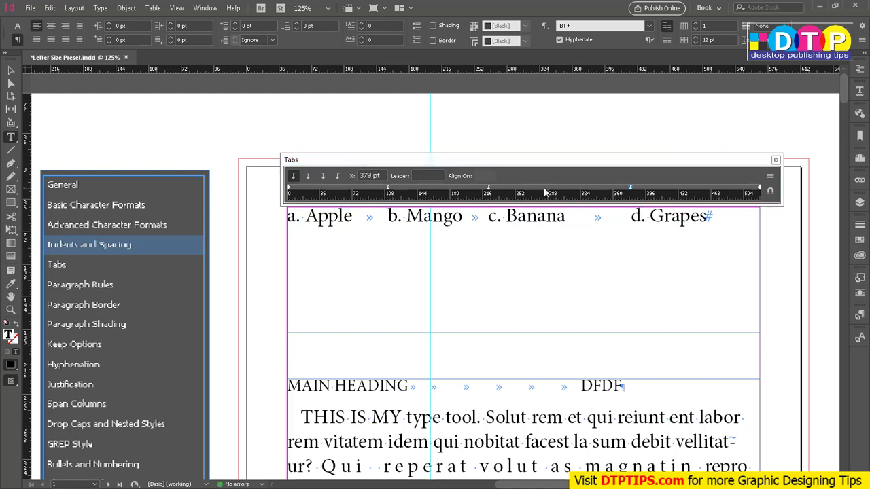
{"action": "left_click", "coordinate": [375, 176]}
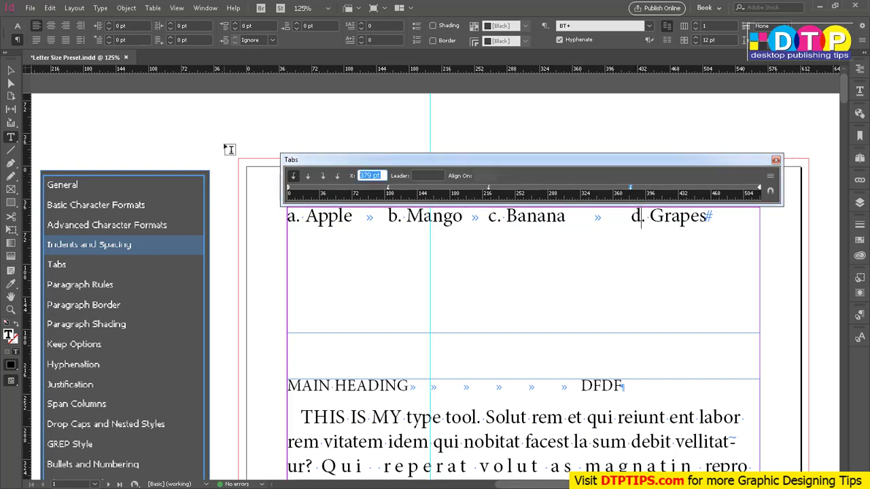
{"action": "type", "text": "333"}
{"action": "key", "text": "Return"}
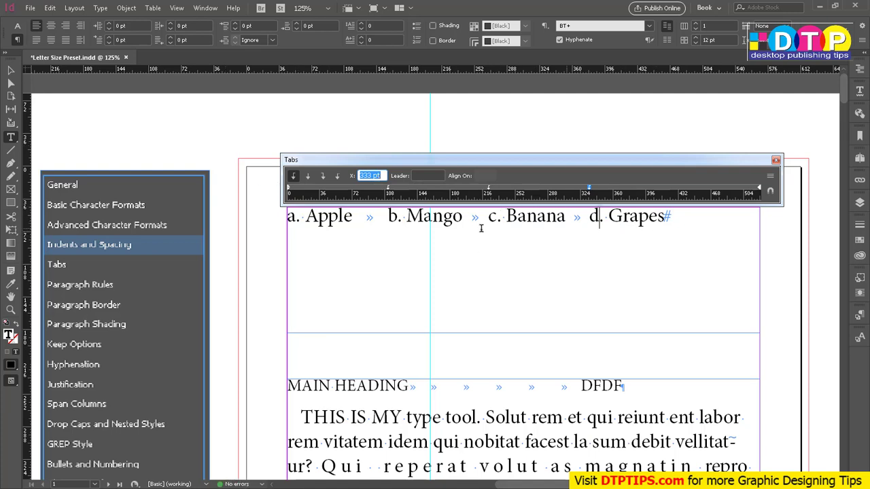
Move the second tab stop to 235 pt and the third to about 370 pt, removing the stray stop at 248 pt.
{"action": "left_click_drag", "start_coordinate": [490, 186], "coordinate": [499, 186]}
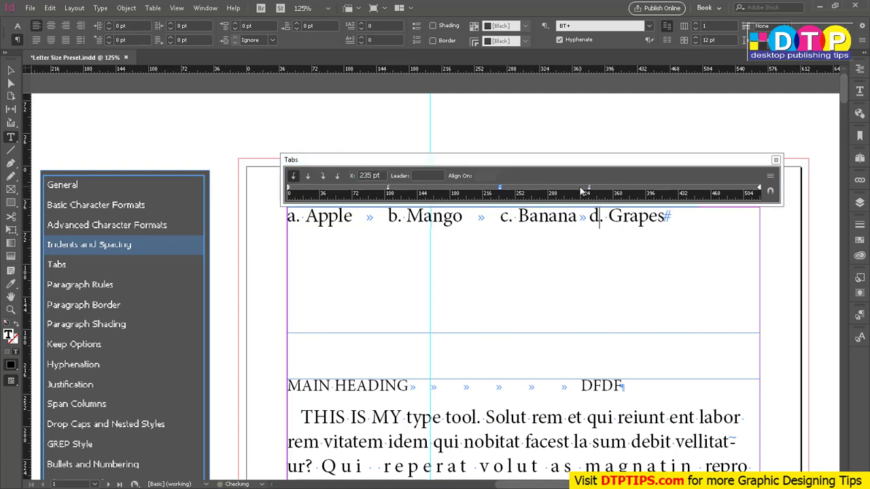
{"action": "left_click_drag", "start_coordinate": [589, 187], "coordinate": [621, 188]}
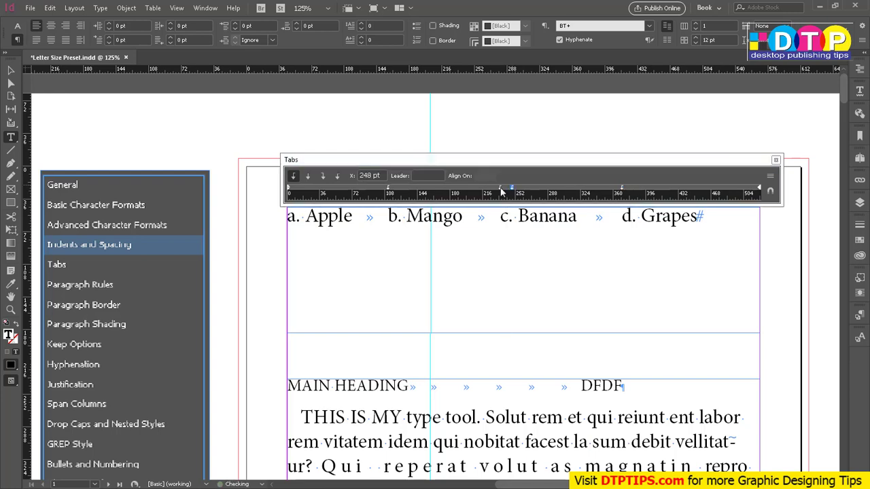
{"action": "left_click_drag", "start_coordinate": [513, 192], "coordinate": [513, 176]}
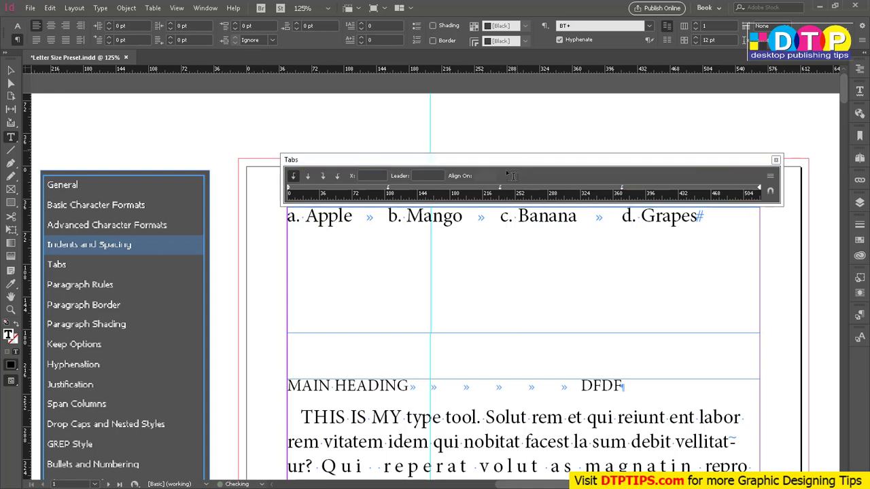
Repeat the 111 pt tab stop across the fruit line and check the position of each repeated stop.
{"action": "left_click", "coordinate": [387, 189]}
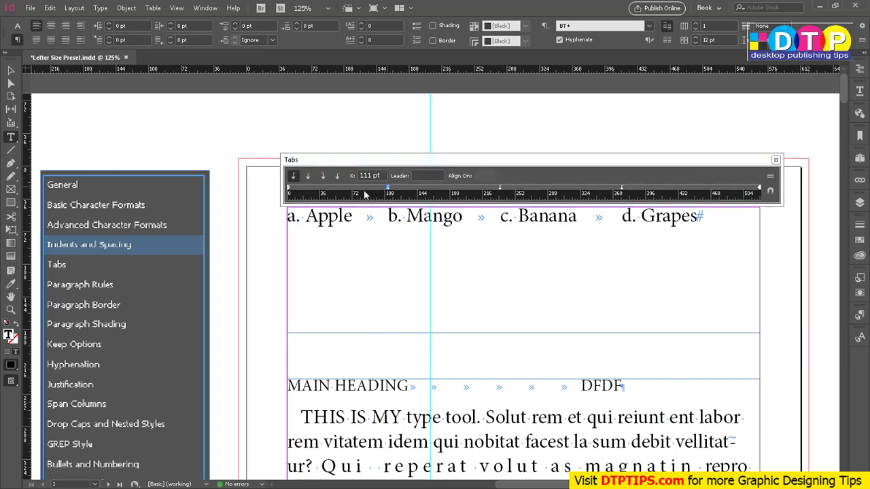
{"action": "left_click", "coordinate": [769, 178]}
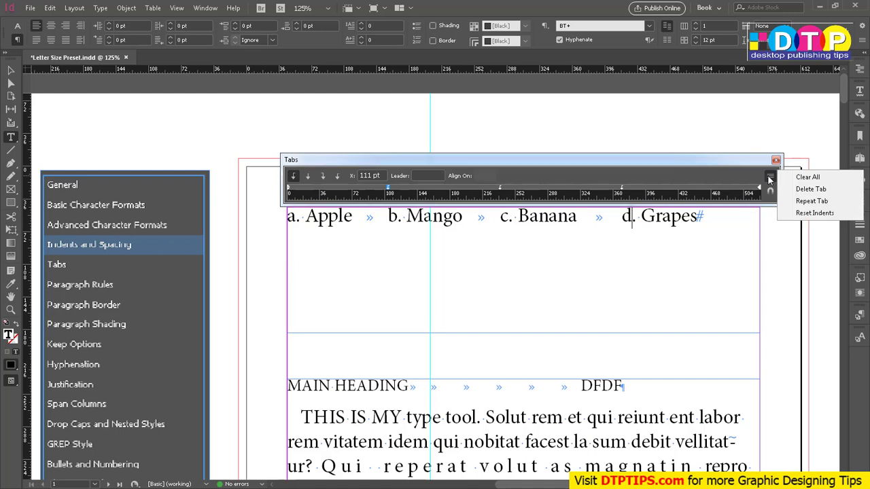
{"action": "left_click", "coordinate": [810, 201]}
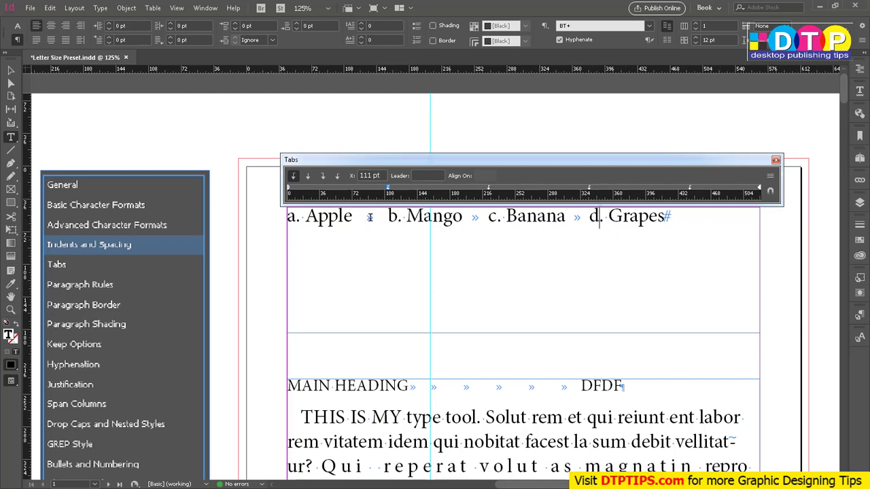
{"action": "left_click", "coordinate": [488, 190]}
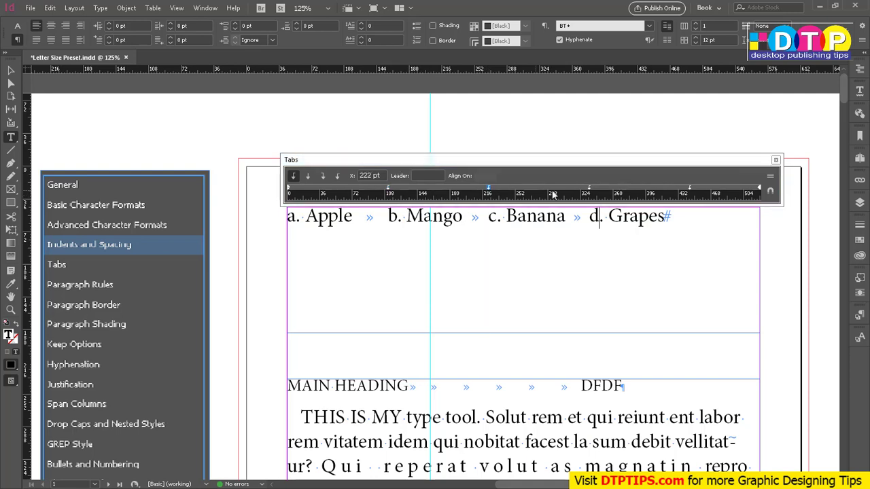
{"action": "left_click", "coordinate": [590, 190]}
{"action": "left_click", "coordinate": [691, 188]}
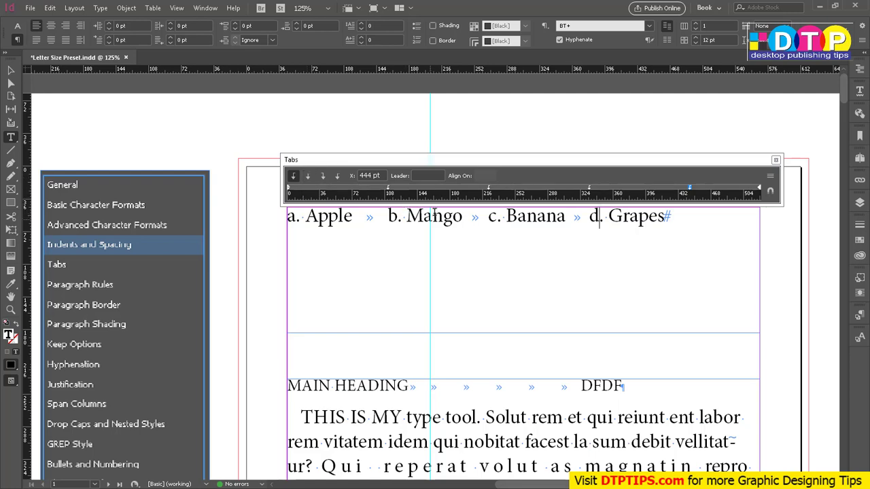
Choose decimal alignment for the fruit line's tab stop at 235 pt.
{"action": "left_click", "coordinate": [337, 177]}
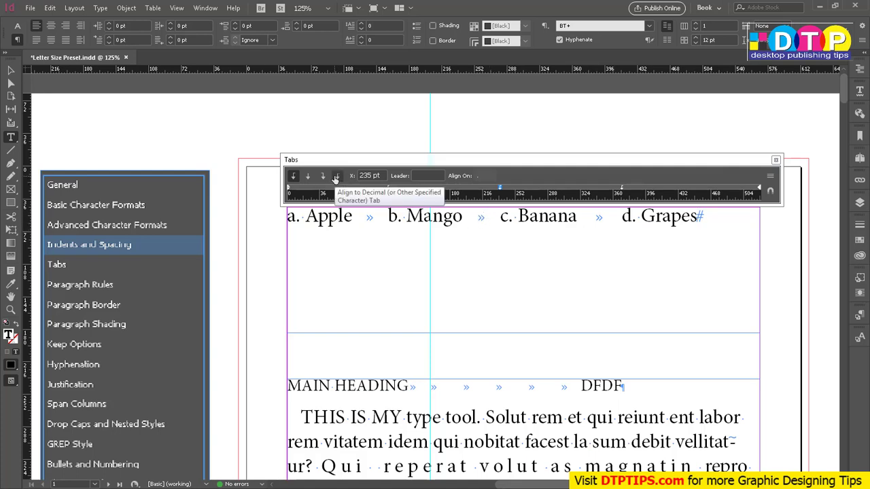
Duplicate the whole fruit line as a new paragraph directly beneath it.
{"action": "left_click_drag", "start_coordinate": [699, 216], "coordinate": [271, 216]}
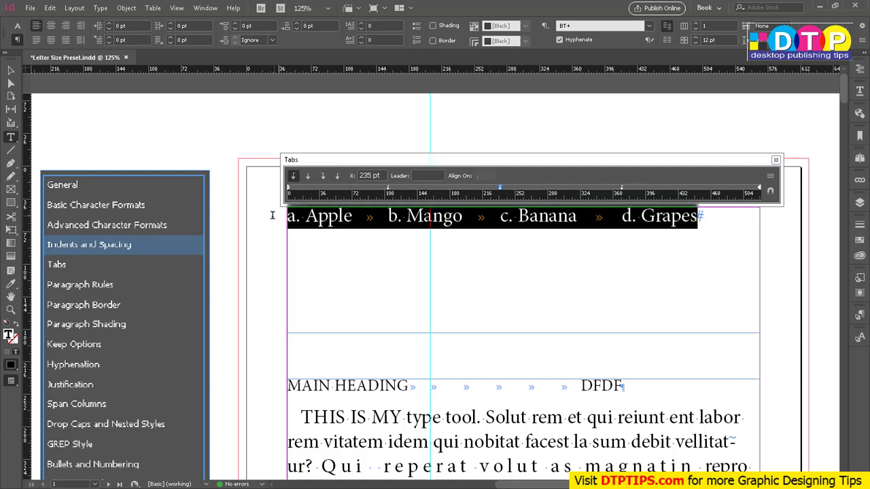
{"action": "key", "text": "ctrl+c"}
{"action": "key", "text": "Right"}
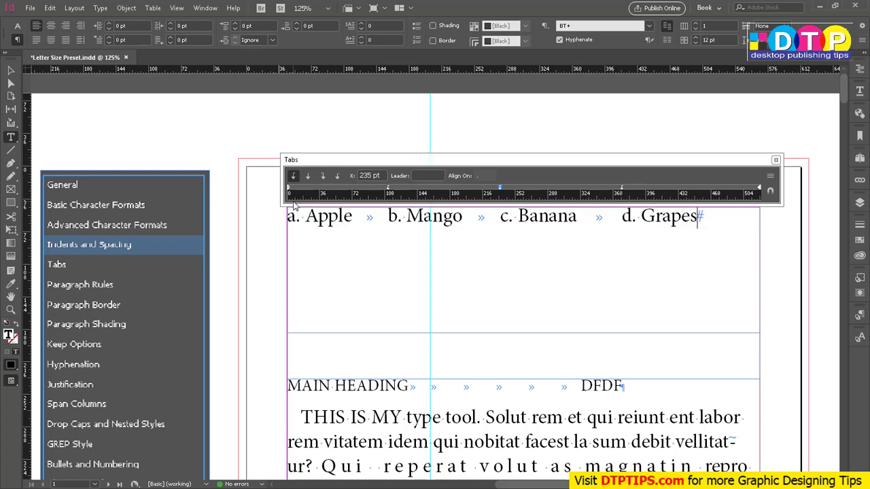
{"action": "key", "text": "Return"}
{"action": "key", "text": "ctrl+v"}
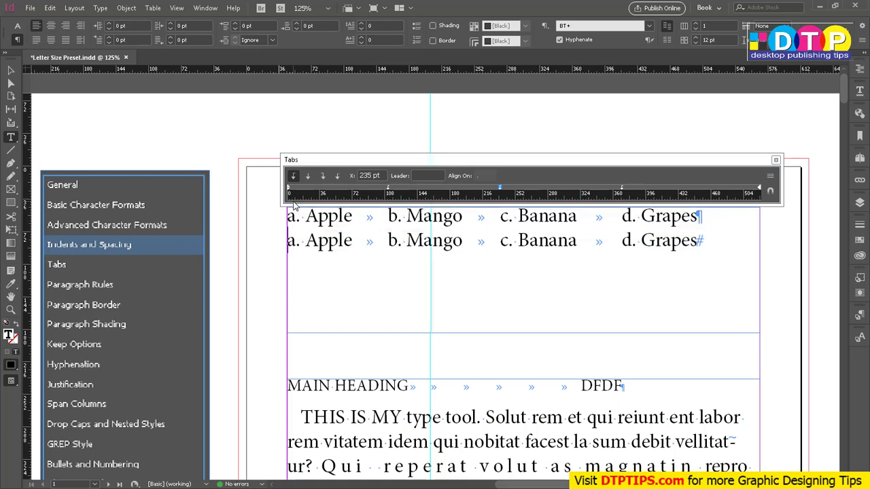
Relabel the second line's Apple and Mango entries as e and f.
{"action": "key", "text": "Home"}
{"action": "key", "text": "shift+Right"}
{"action": "type", "text": "e"}
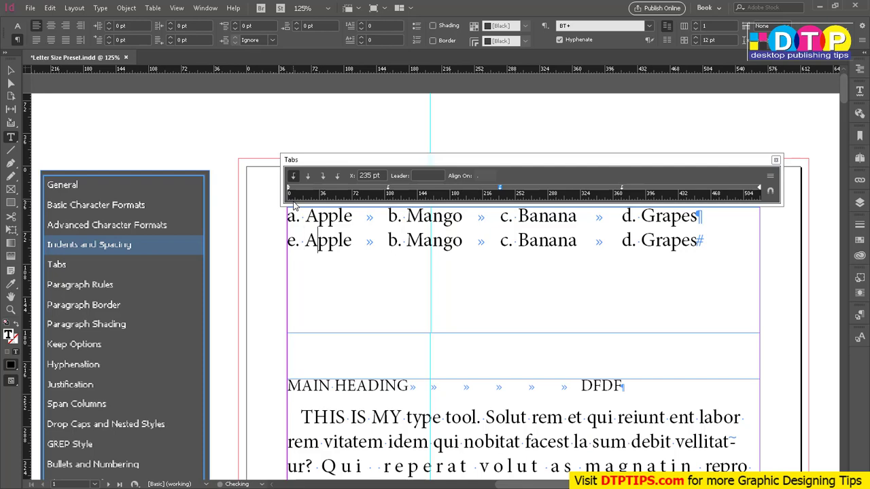
{"action": "key", "text": "Right"}
{"action": "key", "text": "Right"}
{"action": "key", "text": "Right"}
{"action": "key", "text": "Right"}
{"action": "key", "text": "Right"}
{"action": "key", "text": "shift+Right"}
{"action": "type", "text": "f"}
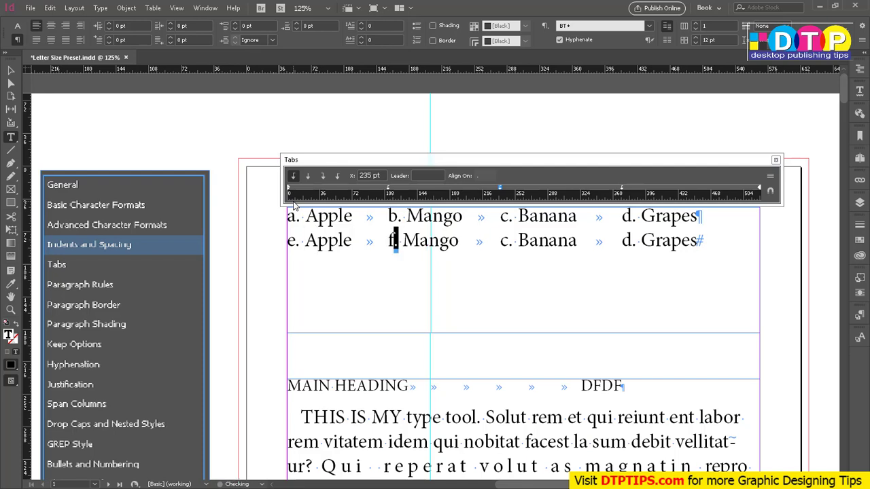
Relabel the second line's Banana and Grapes entries as g and h.
{"action": "key", "text": "Right"}
{"action": "key", "text": "Right"}
{"action": "key", "text": "shift+Right"}
{"action": "key", "text": "Right"}
{"action": "key", "text": "shift+Right"}
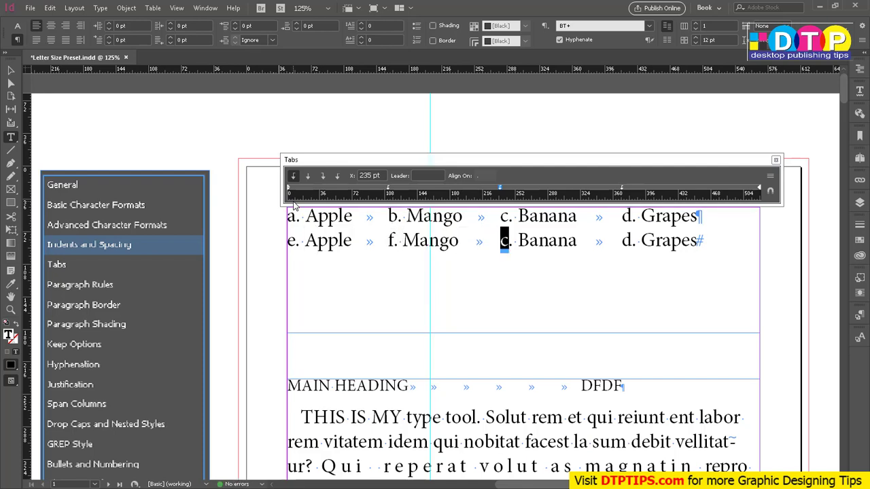
{"action": "type", "text": "g"}
{"action": "key", "text": "ctrl+Right"}
{"action": "key", "text": "ctrl+Right"}
{"action": "key", "text": "shift+Right"}
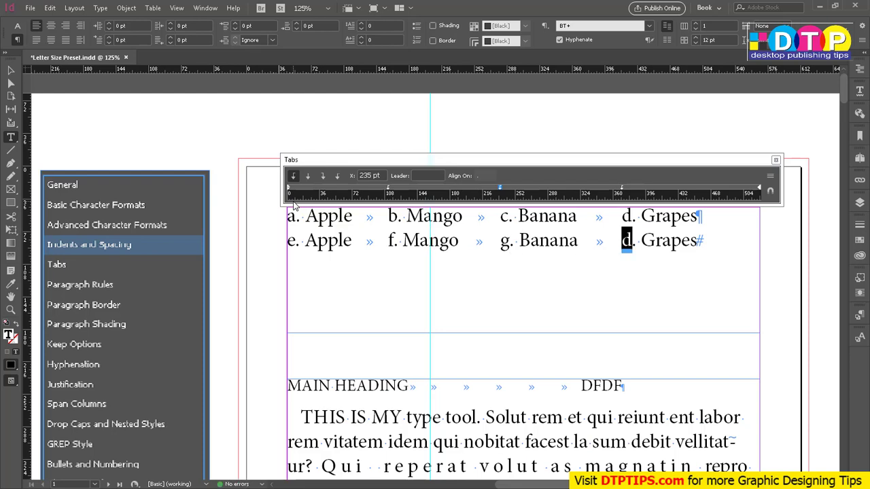
{"action": "type", "text": "h"}
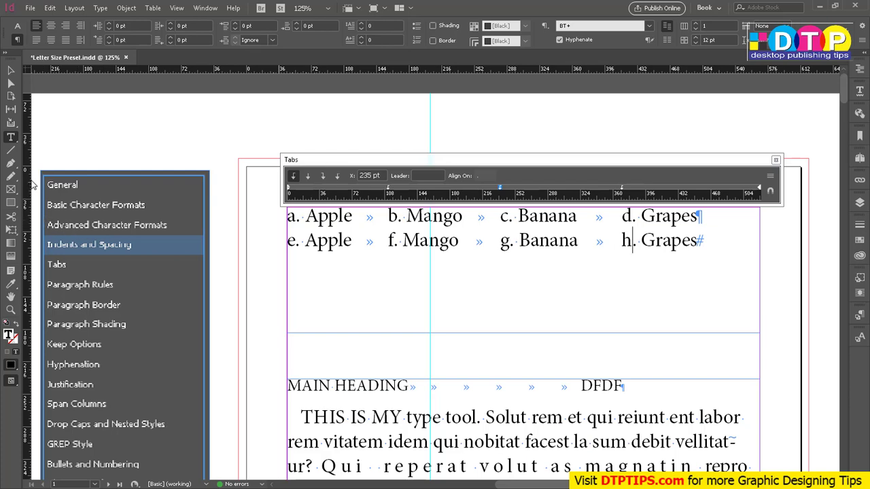
Add a vertical ruler guide at the start of the Mango column and shift it to 169.5 pt.
{"action": "left_click_drag", "start_coordinate": [27, 185], "coordinate": [388, 277]}
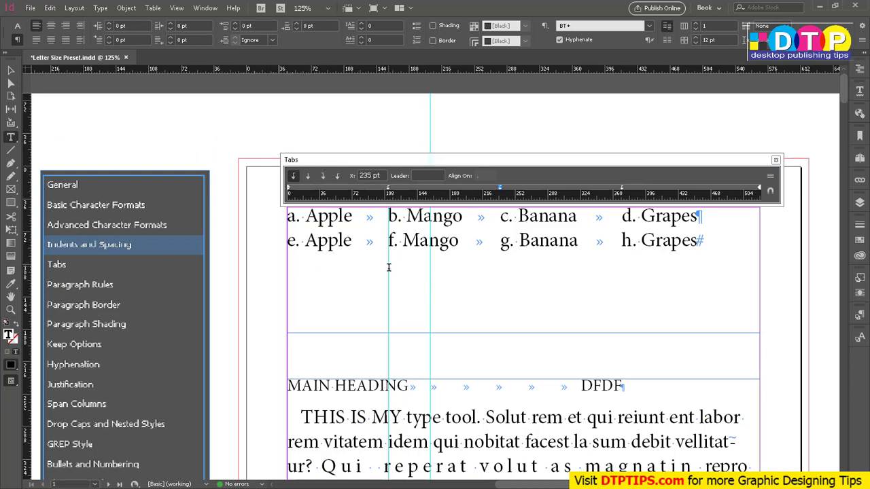
{"action": "left_click", "coordinate": [11, 70]}
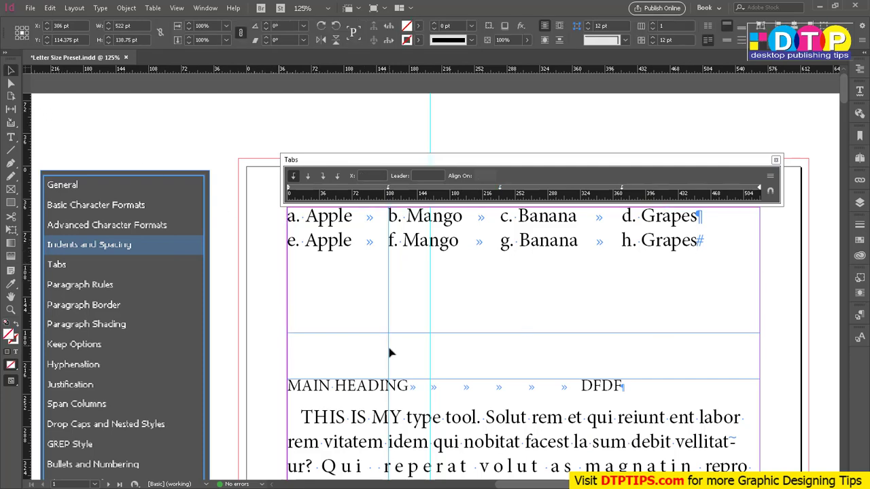
{"action": "left_click_drag", "start_coordinate": [390, 352], "coordinate": [400, 277]}
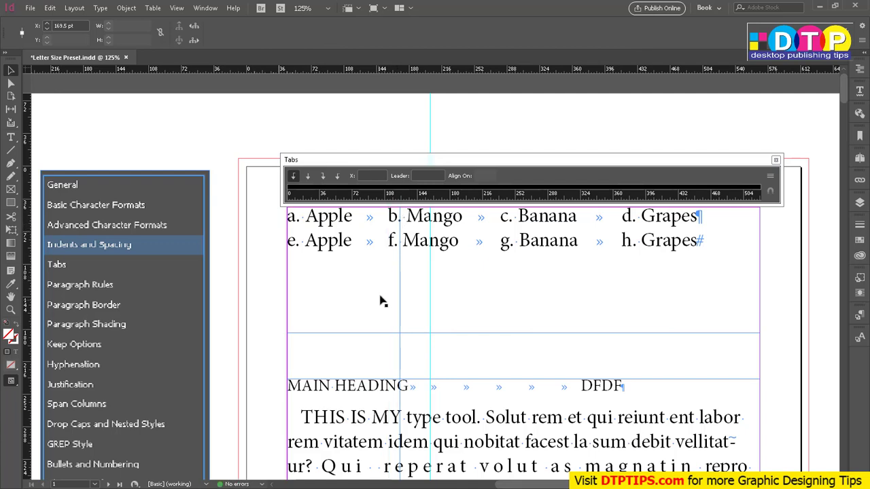
Apply decimal alignment to the 111 pt tab stop of both fruit lines.
{"action": "left_click", "coordinate": [699, 251]}
{"action": "double_click", "coordinate": [698, 251]}
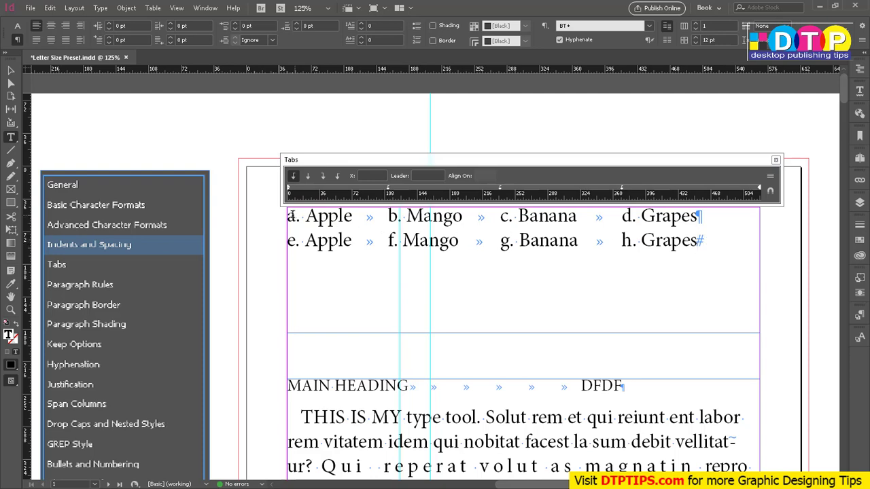
{"action": "left_click_drag", "start_coordinate": [292, 214], "coordinate": [719, 243]}
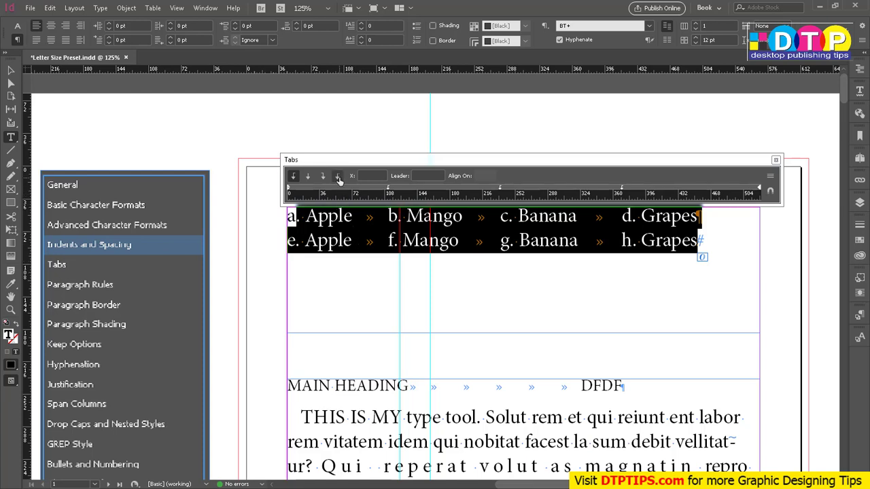
{"action": "left_click", "coordinate": [501, 192]}
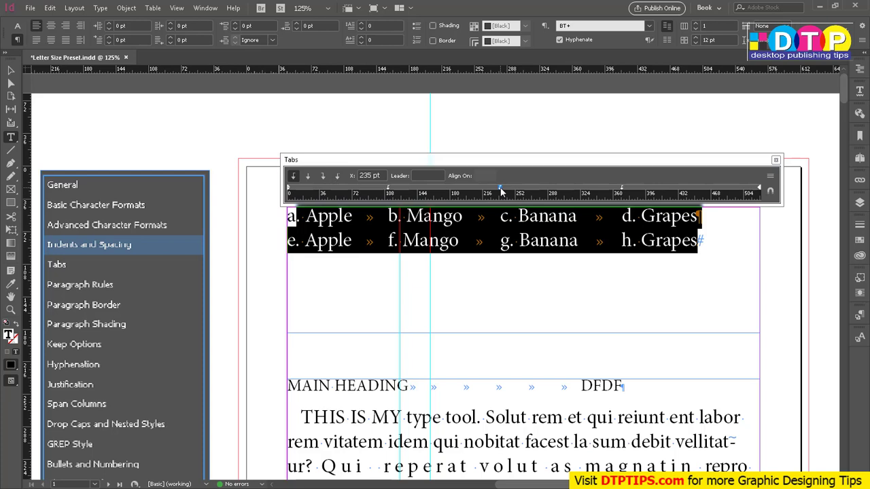
{"action": "left_click", "coordinate": [389, 190]}
{"action": "left_click", "coordinate": [337, 178]}
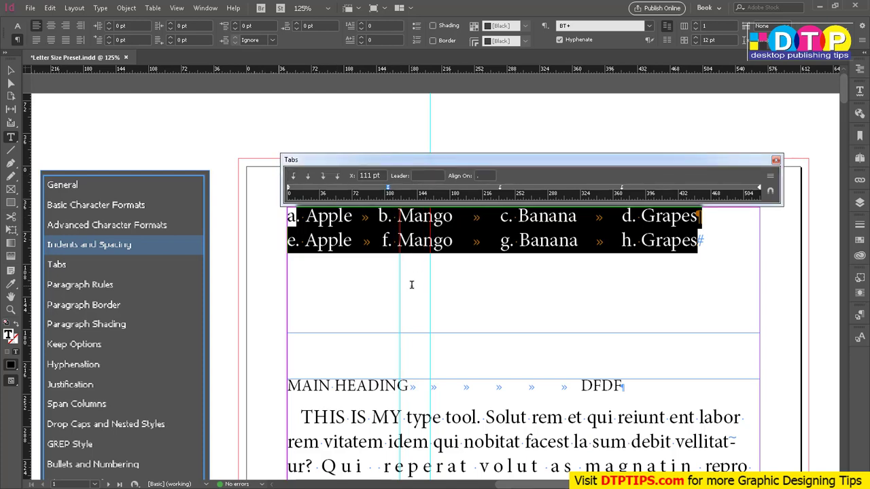
{"action": "key", "text": "Escape"}
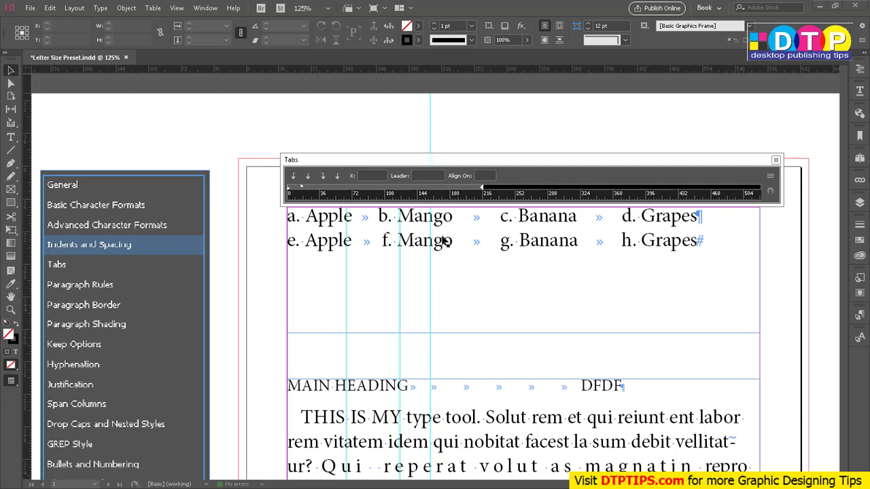
Add a vertical guide at 158.25 pt and draw a rectangle about 113 by 25 pt beneath the fruit lines, ending at the guide.
{"action": "left_click_drag", "start_coordinate": [26, 265], "coordinate": [390, 246]}
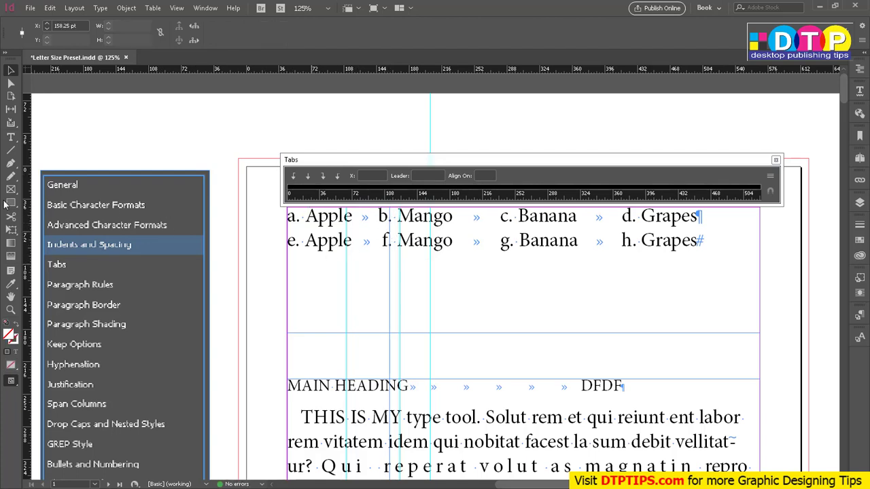
{"action": "left_click", "coordinate": [11, 202]}
{"action": "left_click_drag", "start_coordinate": [287, 258], "coordinate": [390, 280]}
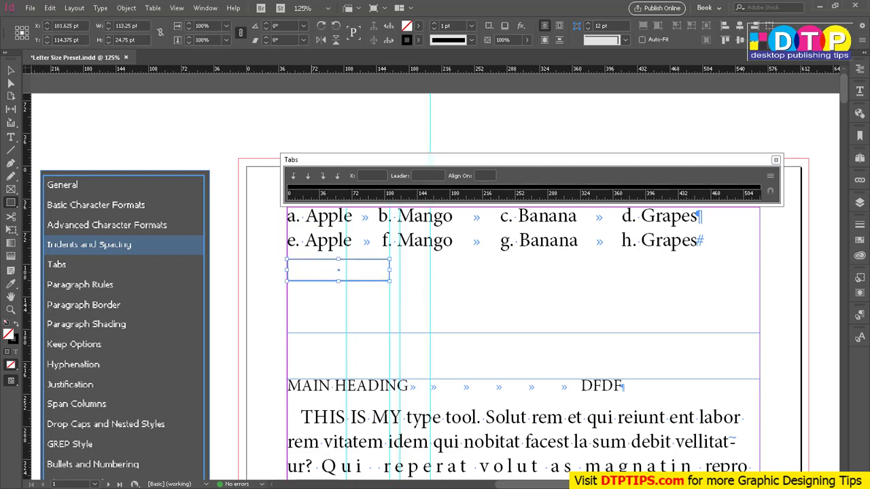
Set the rectangle's width to 111 pt.
{"action": "left_click", "coordinate": [126, 25]}
{"action": "type", "text": "1"}
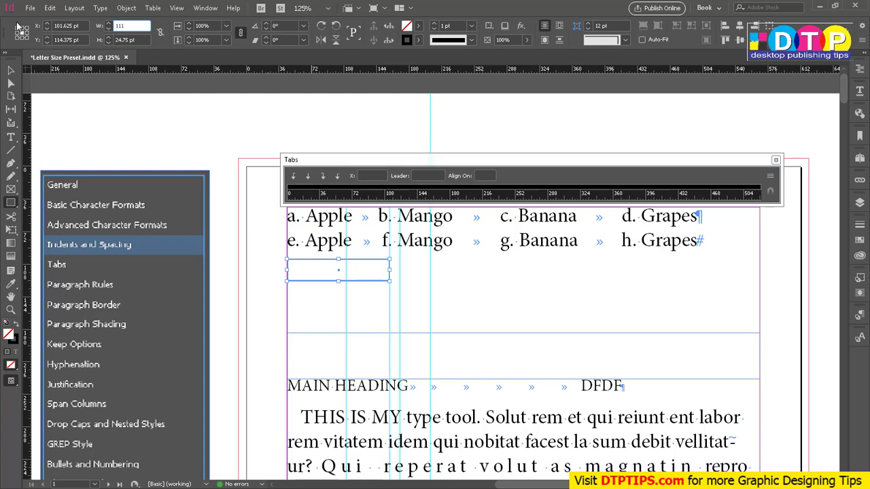
{"action": "type", "text": "11"}
{"action": "key", "text": "Return"}
Move the rectangle against the text frame's left edge, just below the second line, and compare its right edge with the Mango periods.
{"action": "left_click", "coordinate": [10, 70]}
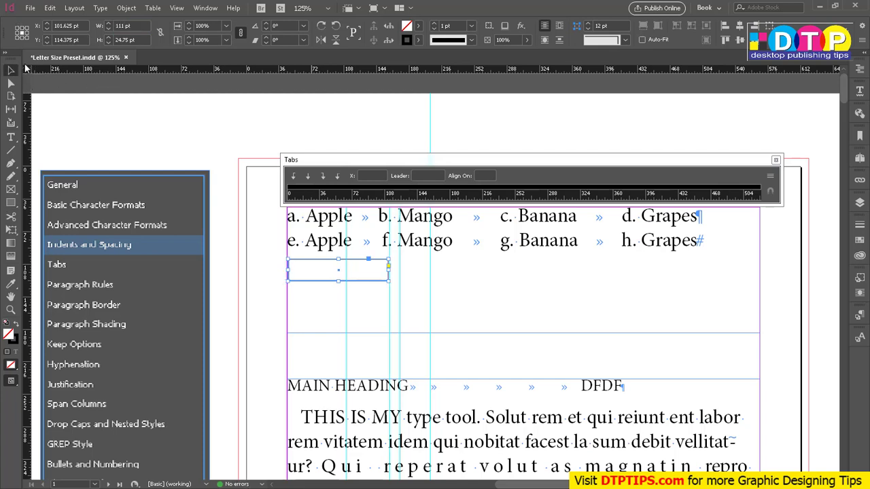
{"action": "left_click_drag", "start_coordinate": [301, 285], "coordinate": [301, 280]}
{"action": "scroll", "coordinate": [384, 248], "scroll_direction": "up", "scroll_amount": 6}
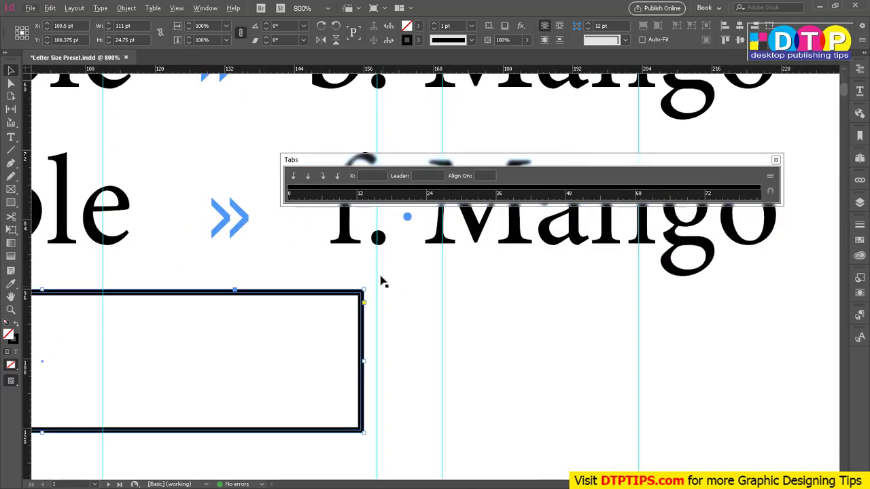
{"action": "scroll", "coordinate": [382, 245], "scroll_direction": "down", "scroll_amount": 4}
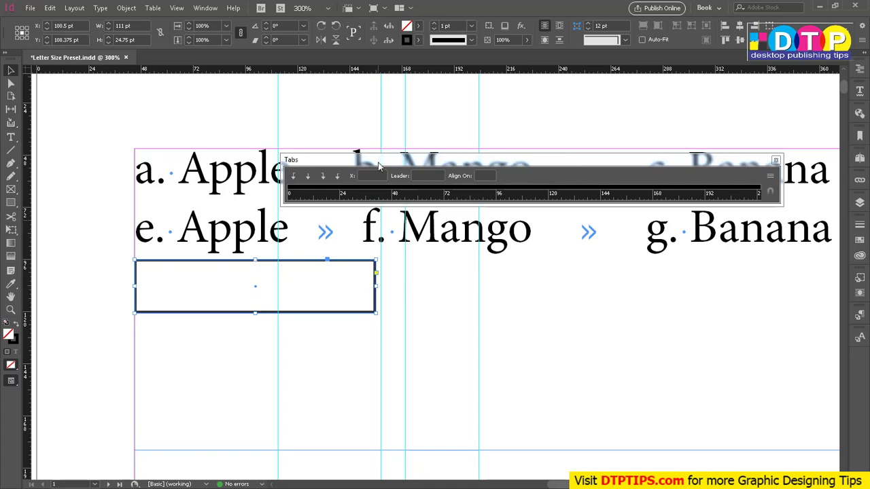
Check the 111 pt tab stop against the periods of the Mango entries in both lines.
{"action": "key", "text": "ctrl+shift+a"}
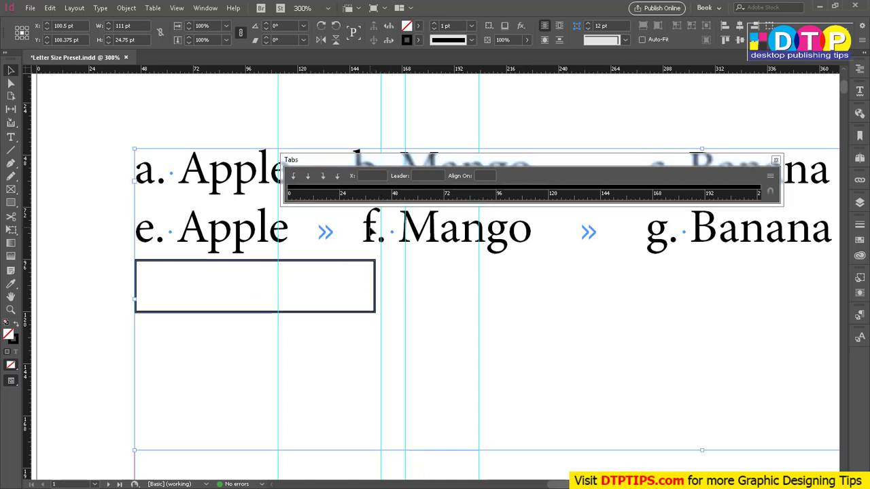
{"action": "key", "text": "t"}
{"action": "left_click", "coordinate": [432, 231]}
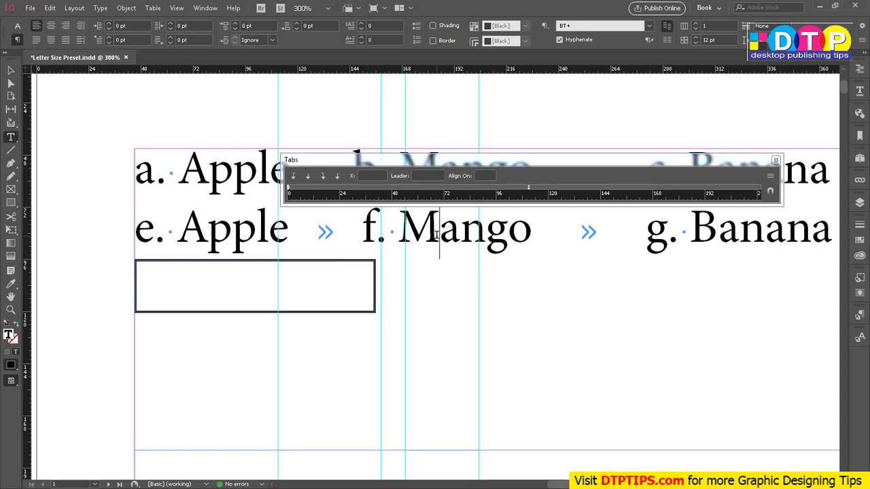
{"action": "scroll", "coordinate": [425, 219], "scroll_direction": "up", "scroll_amount": 3}
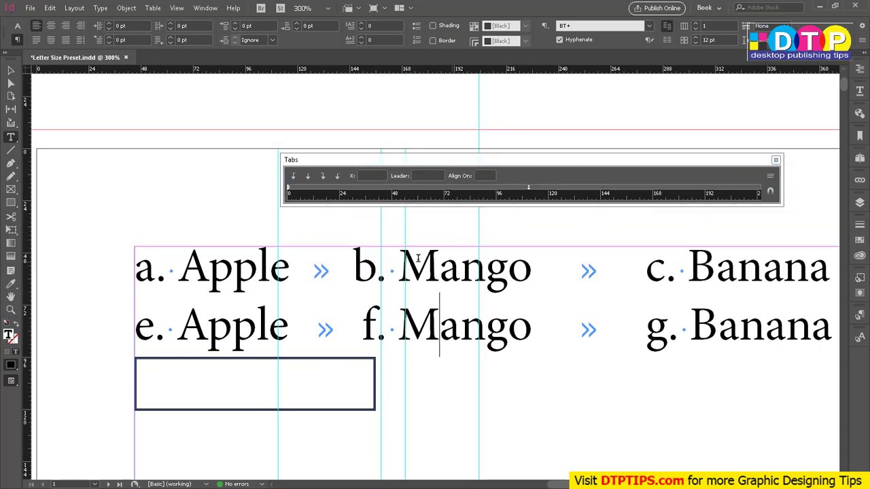
{"action": "scroll", "coordinate": [410, 252], "scroll_direction": "down", "scroll_amount": 1}
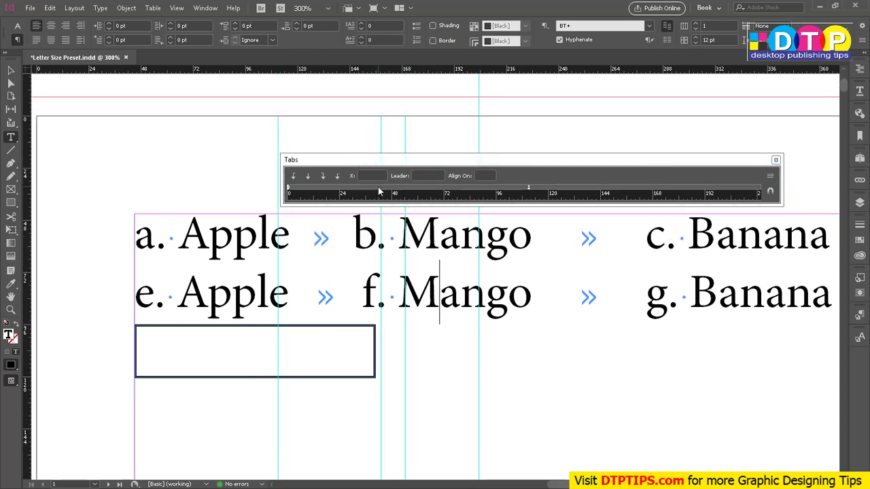
{"action": "key", "text": "ctrl+minus"}
{"action": "key", "text": "ctrl+minus"}
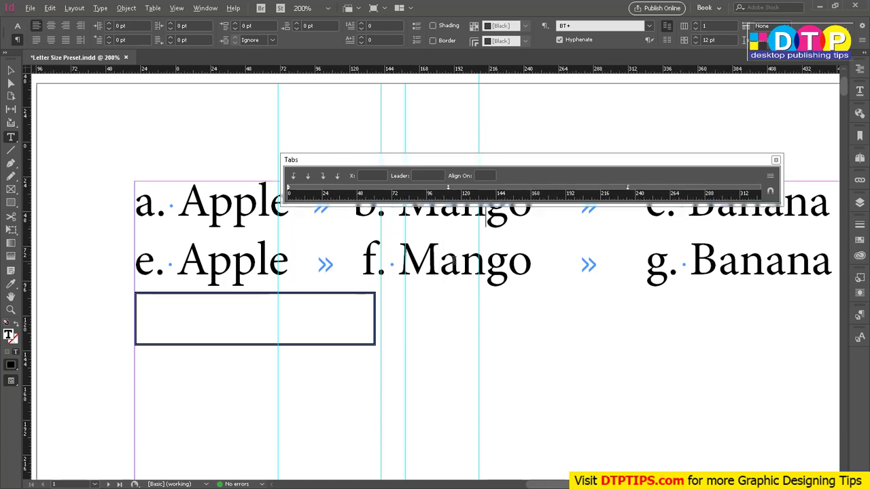
{"action": "left_click", "coordinate": [408, 191]}
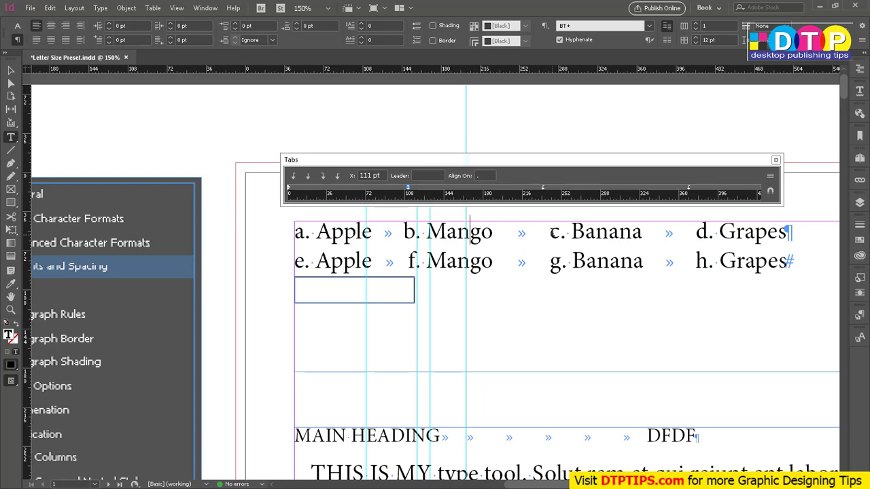
Replace the letter g before Banana in the second line with (b), keeping the period.
{"action": "left_click_drag", "start_coordinate": [550, 232], "coordinate": [563, 258]}
{"action": "left_click", "coordinate": [623, 262]}
{"action": "key", "text": "shift+Right"}
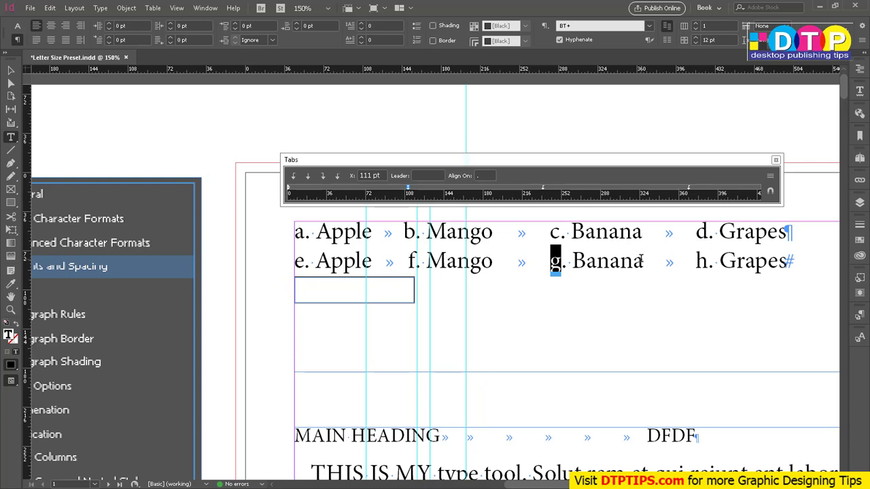
{"action": "type", "text": "ab"}
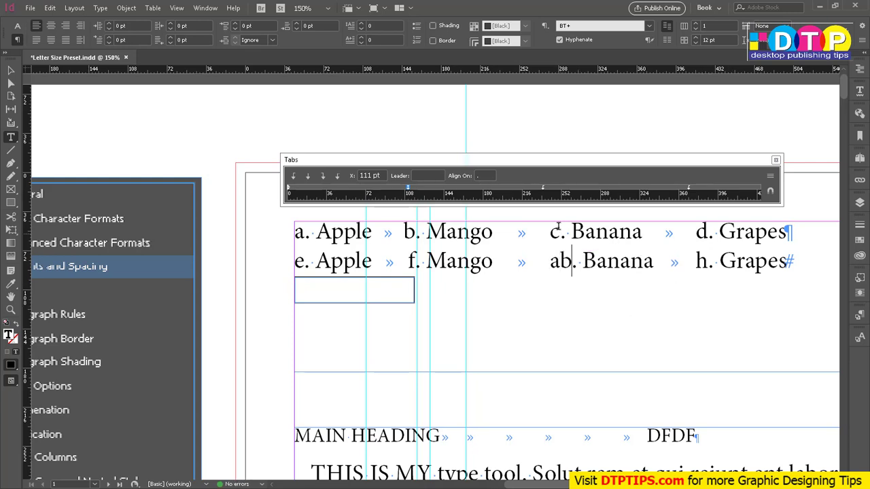
{"action": "type", "text": ")"}
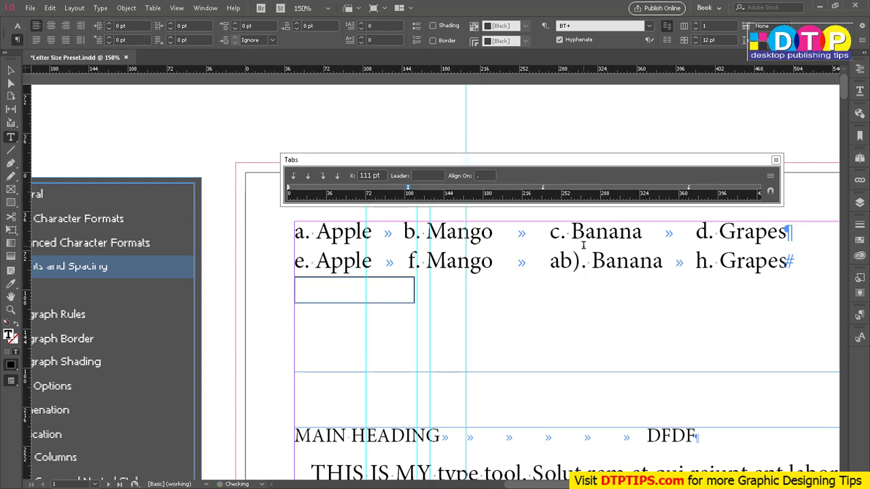
{"action": "key", "text": "Left"}
{"action": "key", "text": "Left"}
{"action": "key", "text": "shift+Left"}
{"action": "type", "text": "("}
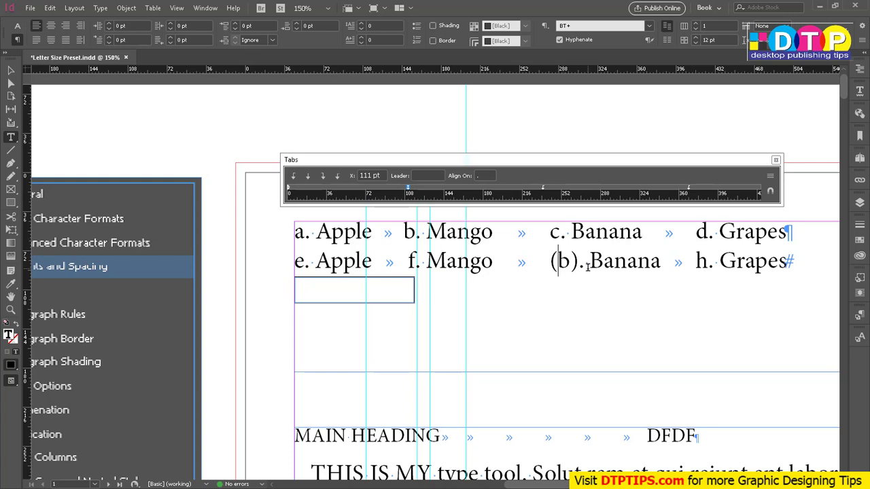
Apply decimal alignment to the 235 pt tab stop across both fruit lines.
{"action": "left_click_drag", "start_coordinate": [550, 232], "coordinate": [593, 262]}
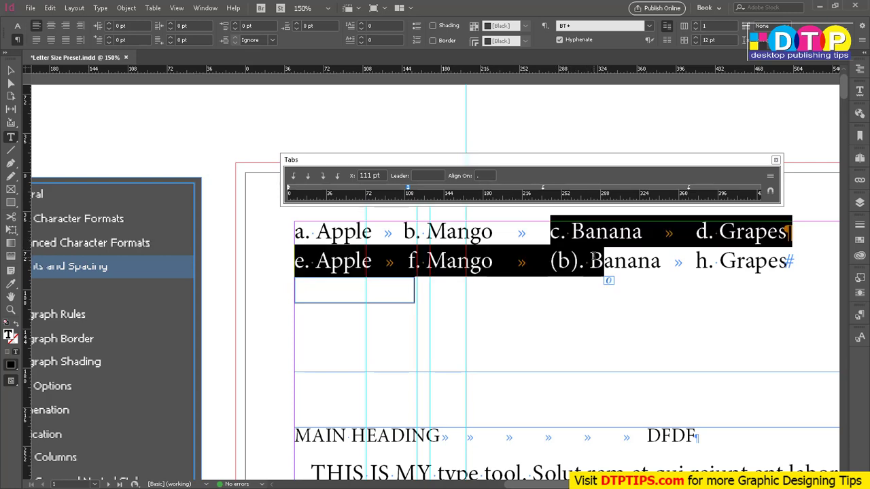
{"action": "left_click", "coordinate": [543, 191]}
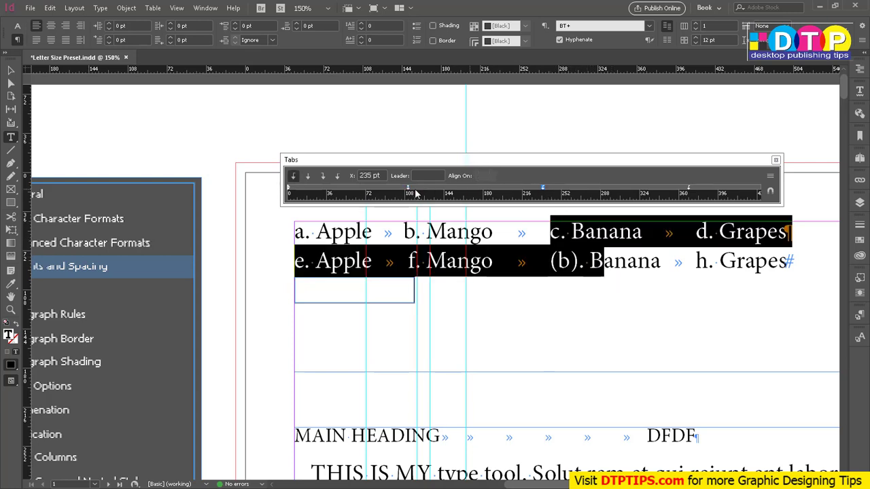
{"action": "left_click", "coordinate": [337, 175]}
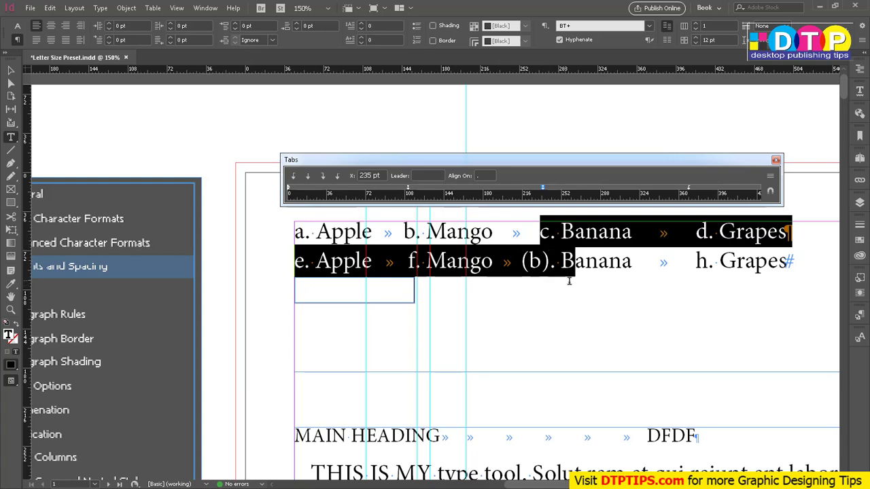
Set the 235 pt tab stop across both fruit lines to align on the character B.
{"action": "left_click", "coordinate": [481, 176]}
{"action": "key", "text": "Tab"}
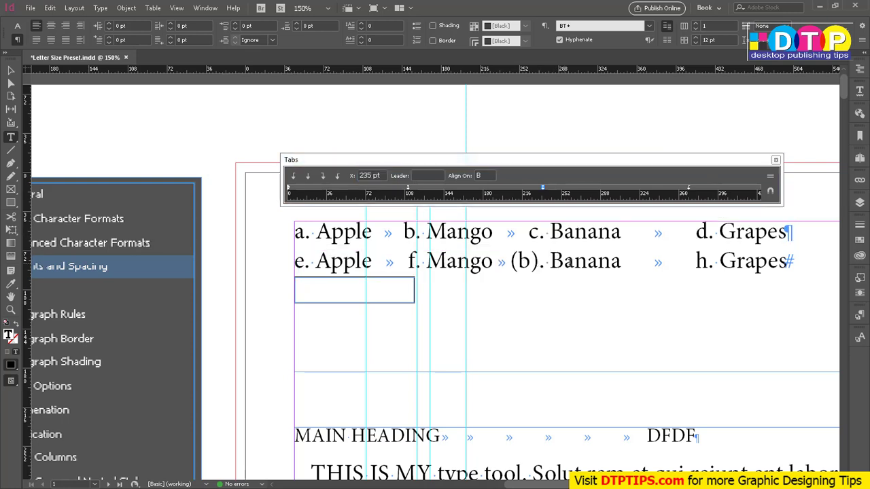
{"action": "left_click", "coordinate": [539, 261]}
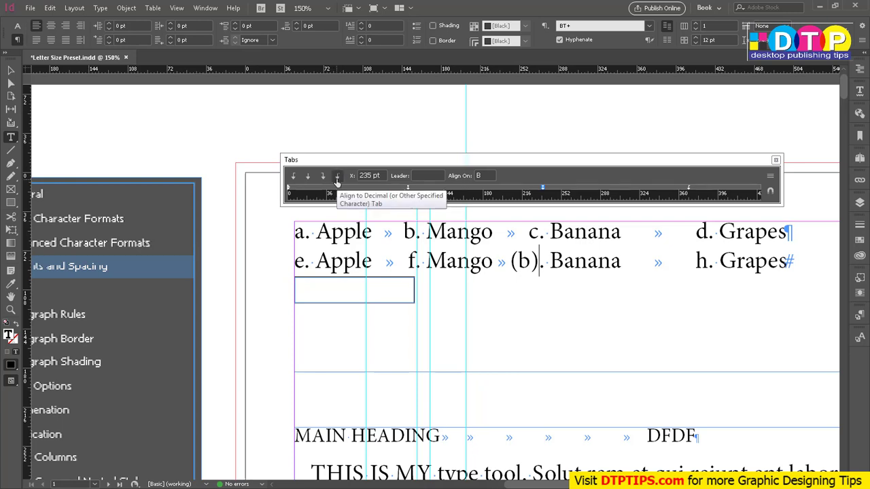
Move the small rectangle onto the pasteboard above the page and shorten the fruit text frame to end just below its second line.
{"action": "left_click", "coordinate": [14, 71]}
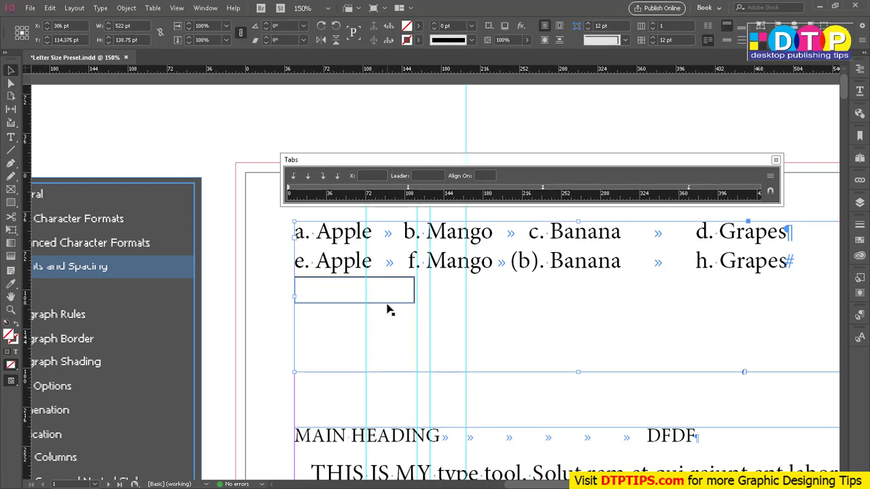
{"action": "left_click_drag", "start_coordinate": [389, 310], "coordinate": [375, 140]}
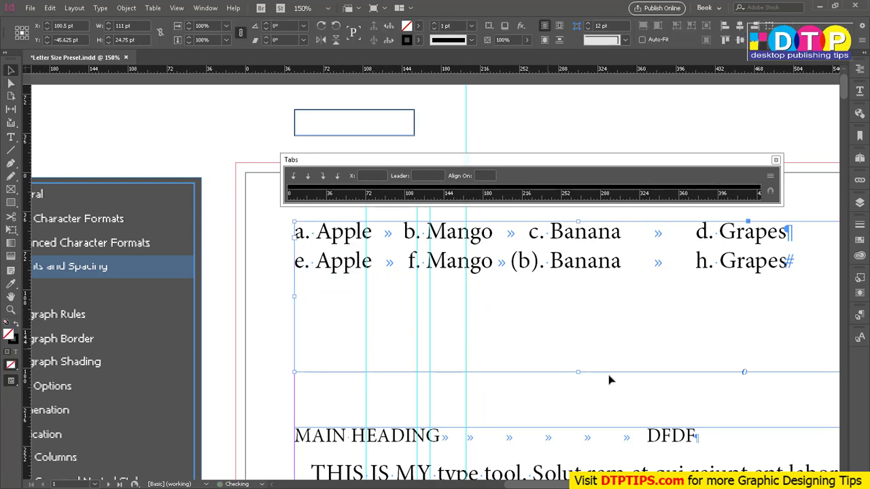
{"action": "left_click_drag", "start_coordinate": [577, 373], "coordinate": [598, 278]}
{"action": "left_click", "coordinate": [560, 347]}
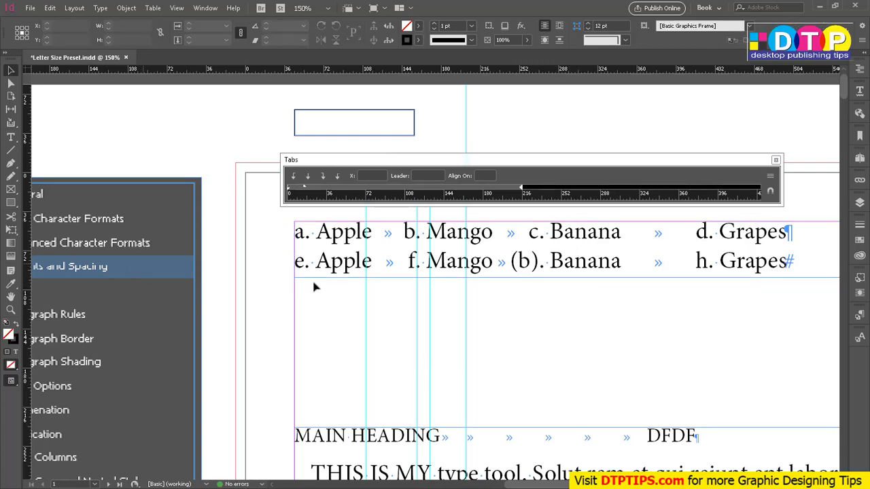
{"action": "key", "text": "ctrl+minus"}
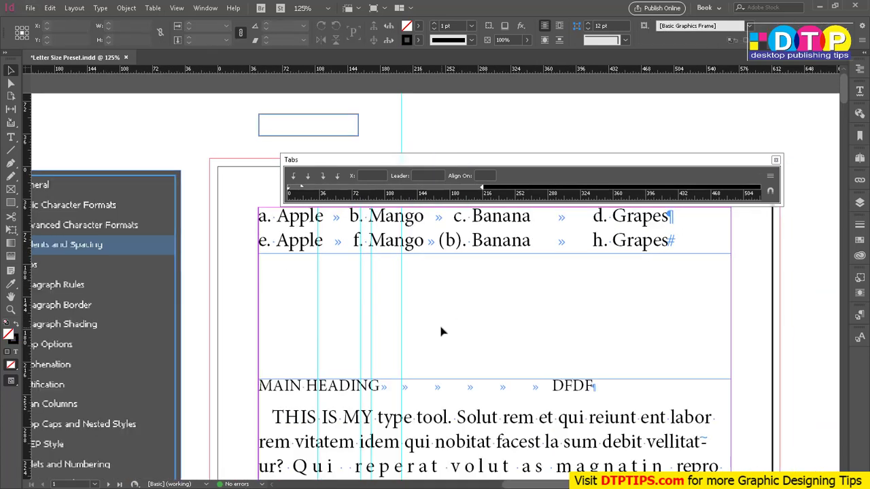
{"action": "left_click", "coordinate": [11, 202]}
{"action": "left_click_drag", "start_coordinate": [258, 274], "coordinate": [731, 338]}
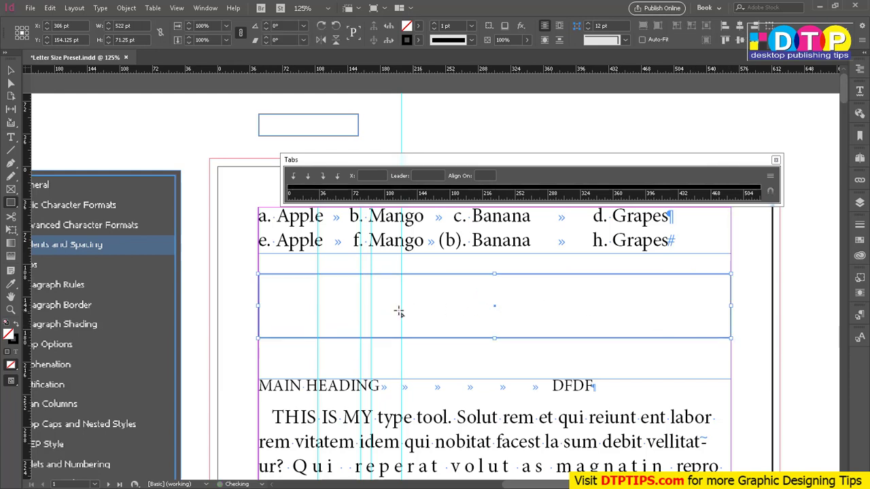
{"action": "left_click", "coordinate": [10, 70]}
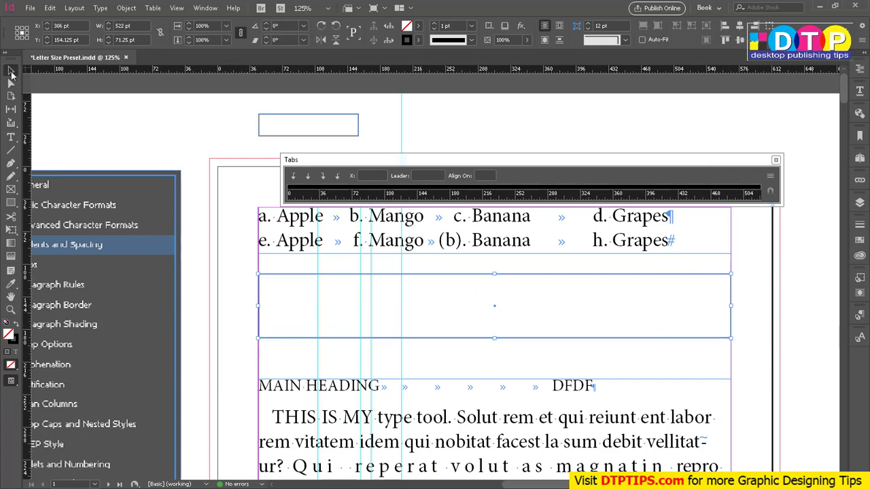
{"action": "left_click", "coordinate": [422, 308]}
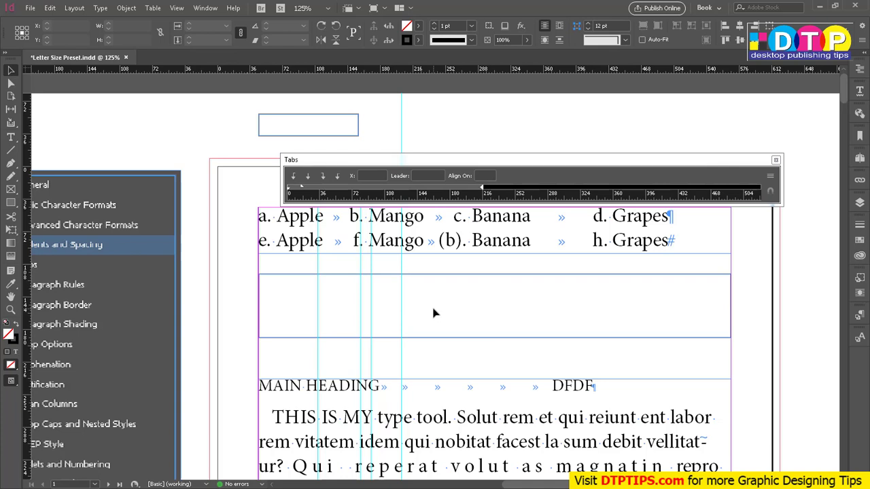
{"action": "left_click", "coordinate": [482, 326]}
{"action": "key", "text": "Delete"}
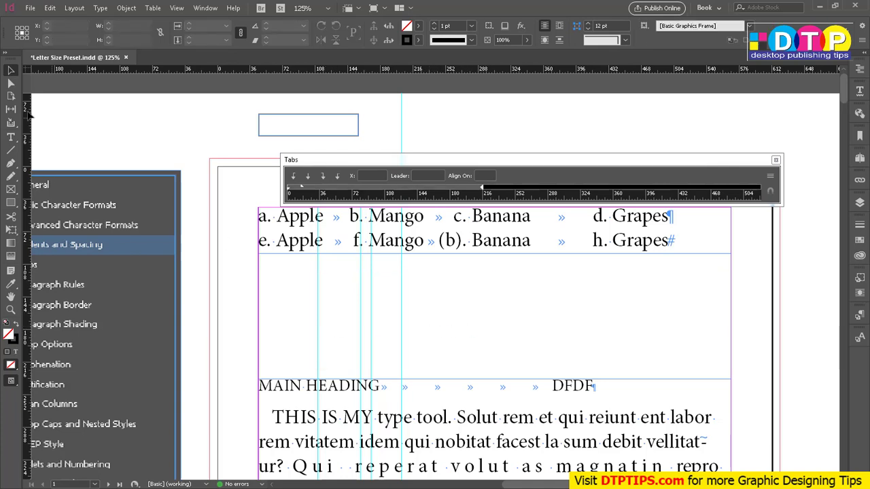
Create a text frame across the column width between the fruit lines and MAIN HEADING, and enter "1.", a tab and "~".
{"action": "left_click", "coordinate": [11, 138]}
{"action": "left_click_drag", "start_coordinate": [258, 278], "coordinate": [731, 341]}
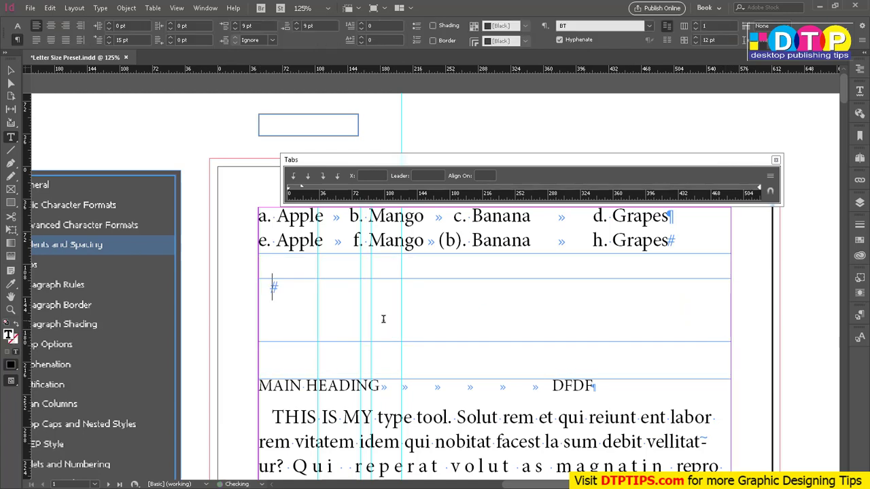
{"action": "type", "text": "1."}
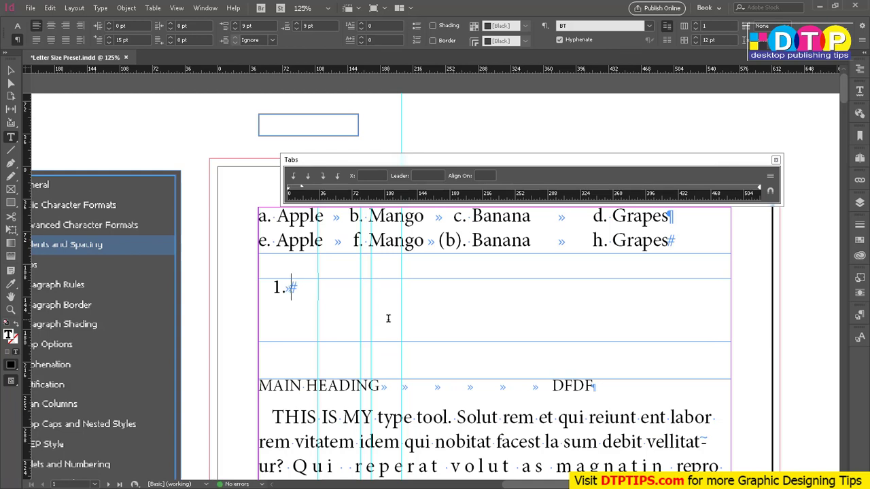
{"action": "type", "text": " ~"}
{"action": "key", "text": "shift+Left"}
{"action": "left_click", "coordinate": [17, 26]}
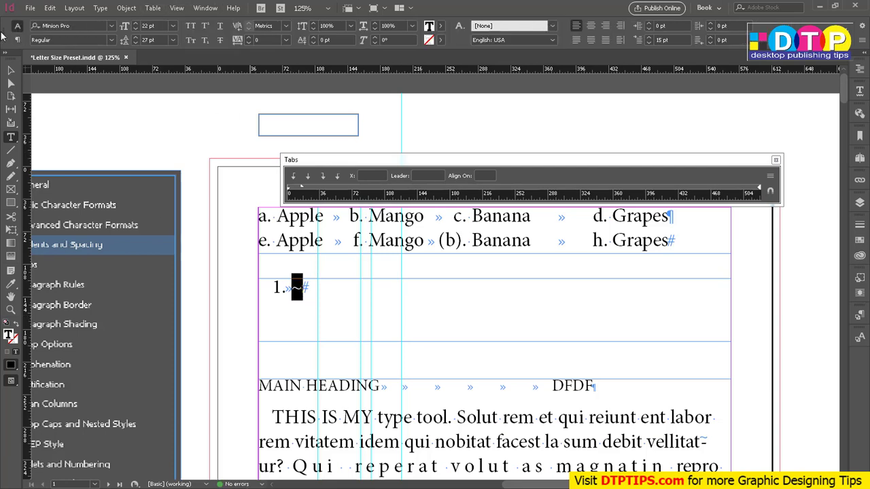
{"action": "left_click", "coordinate": [75, 25]}
{"action": "type", "text": "rupp"}
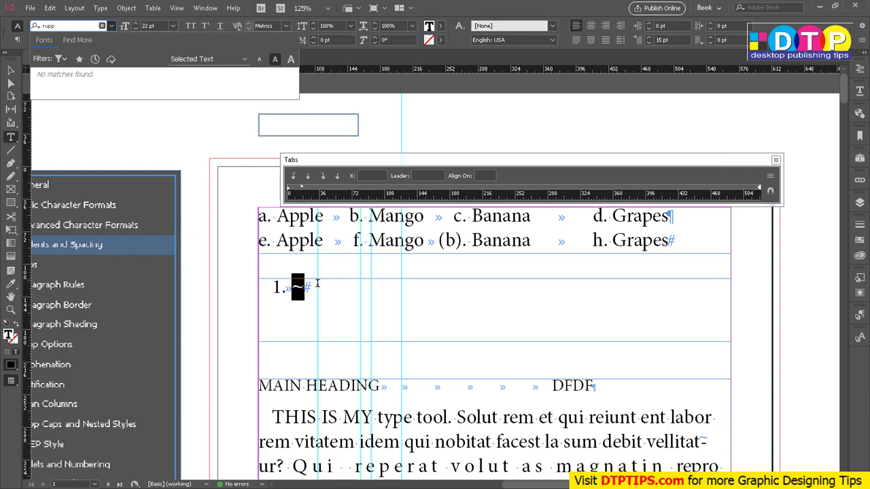
{"action": "key", "text": "Escape"}
{"action": "left_click", "coordinate": [320, 292]}
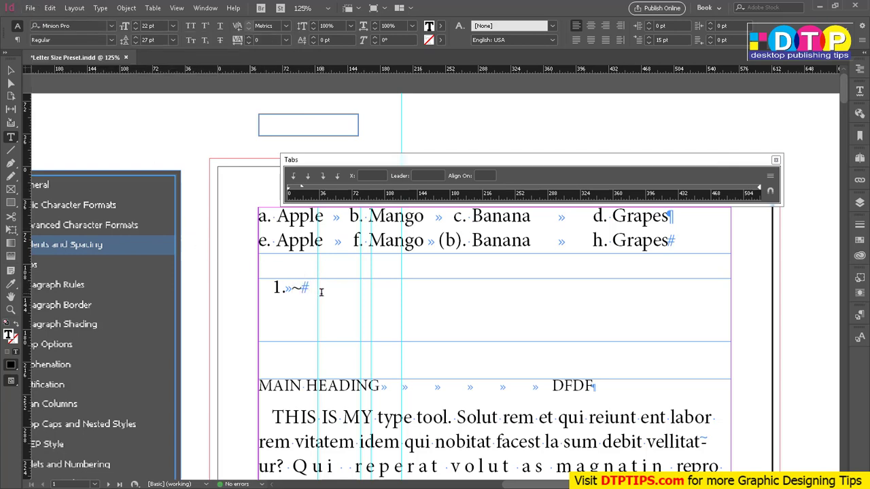
Complete the first line with 12345 after the ~ and add a second line reading "2. ~5479".
{"action": "type", "text": "12345"}
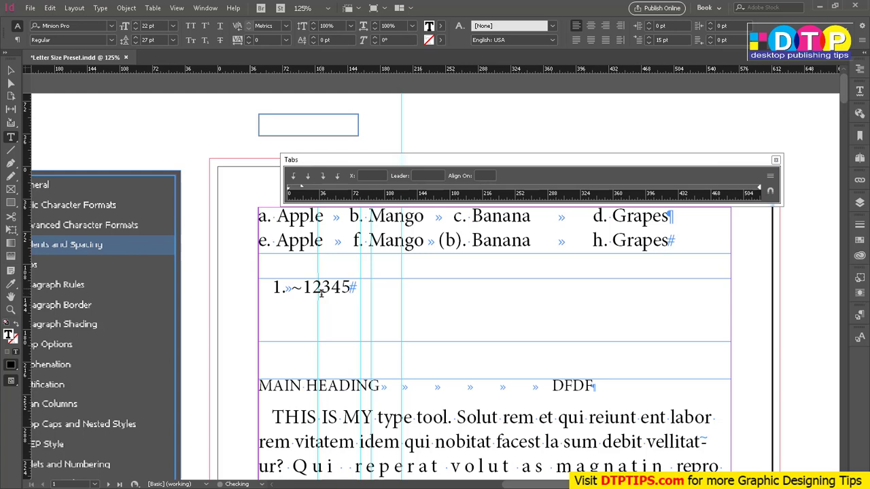
{"action": "key", "text": "Return"}
{"action": "type", "text": "2"}
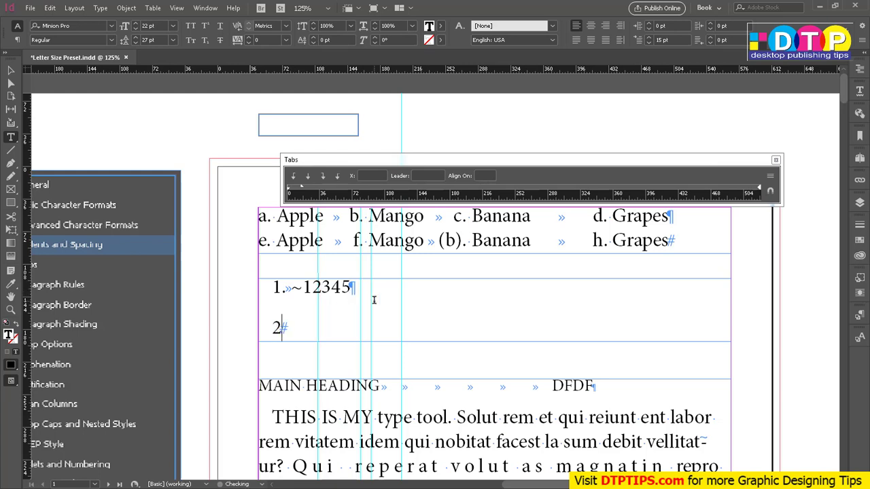
{"action": "type", "text": ". ~5479"}
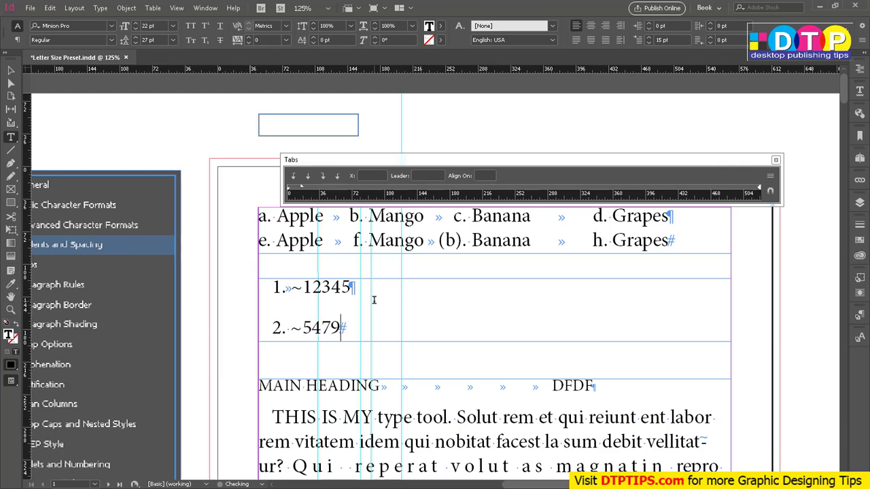
Replace the space between "2." and "~5479" in the second numbered line with a tab.
{"action": "key", "text": "Left"}
{"action": "key", "text": "Left"}
{"action": "key", "text": "Left"}
{"action": "key", "text": "Left"}
{"action": "key", "text": "Left"}
{"action": "key", "text": "Left"}
{"action": "key", "text": "shift+Right"}
{"action": "key", "text": "Tab"}
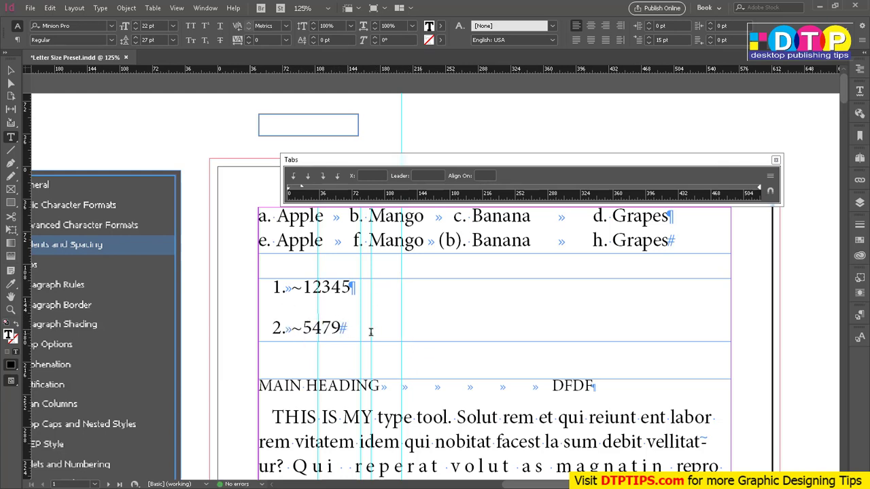
Add a right-aligned tab stop at 430 pt to both numbered lines.
{"action": "left_click_drag", "start_coordinate": [373, 332], "coordinate": [239, 285]}
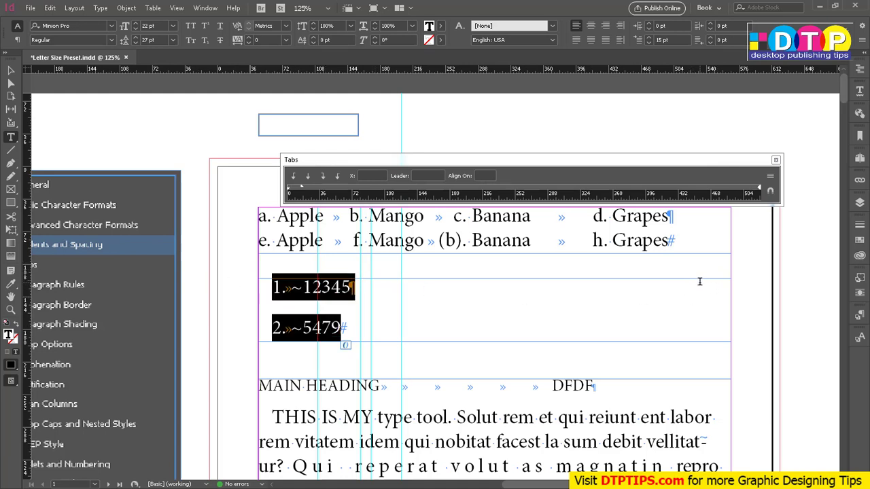
{"action": "left_click", "coordinate": [677, 192]}
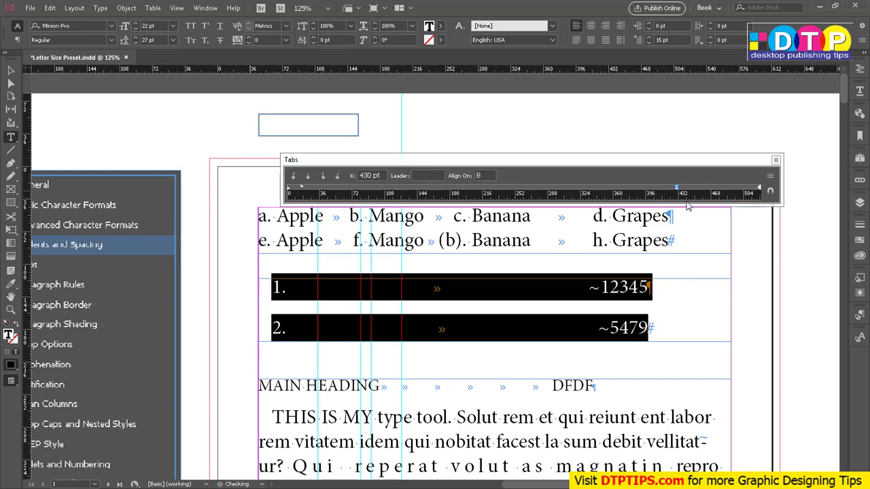
{"action": "left_click", "coordinate": [322, 176]}
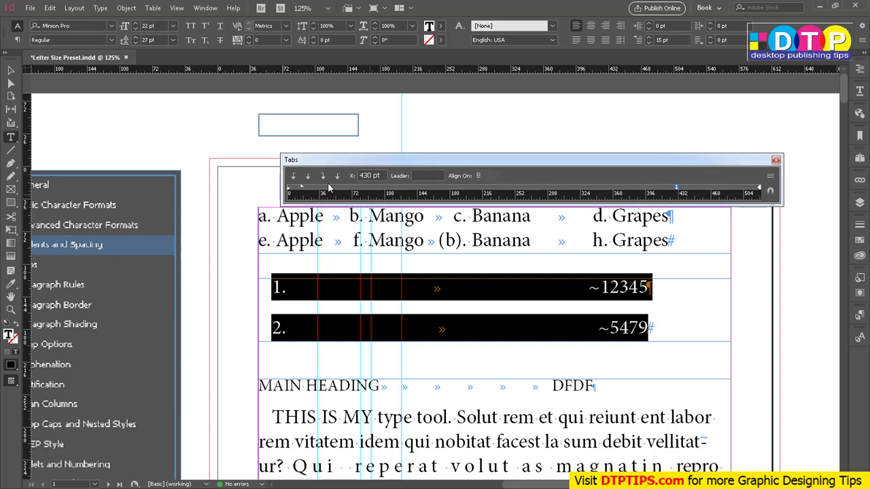
{"action": "left_click", "coordinate": [475, 297]}
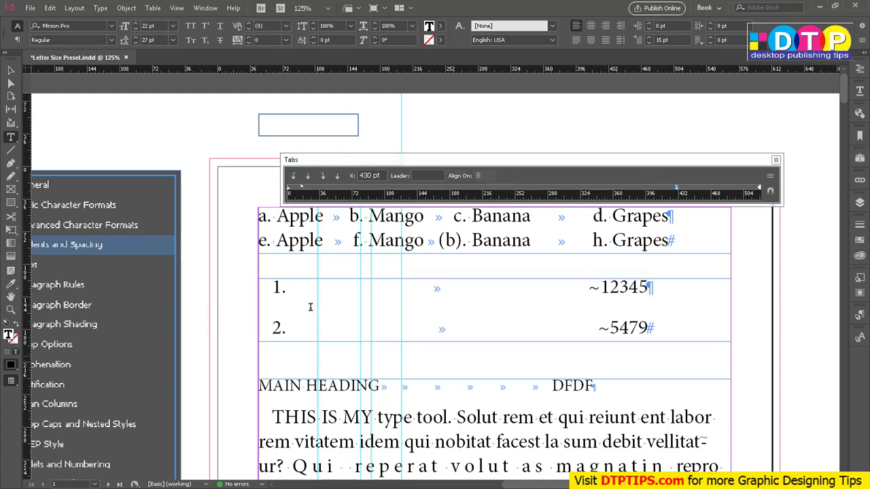
Fill the tab gap before ~5479 in the second numbered line with a period leader.
{"action": "left_click_drag", "start_coordinate": [292, 288], "coordinate": [564, 294]}
{"action": "left_click_drag", "start_coordinate": [294, 329], "coordinate": [532, 328]}
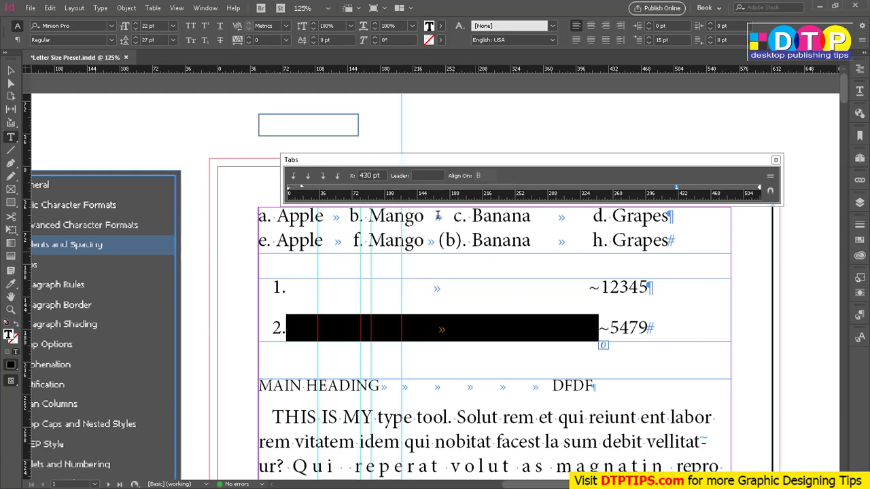
{"action": "left_click", "coordinate": [424, 176]}
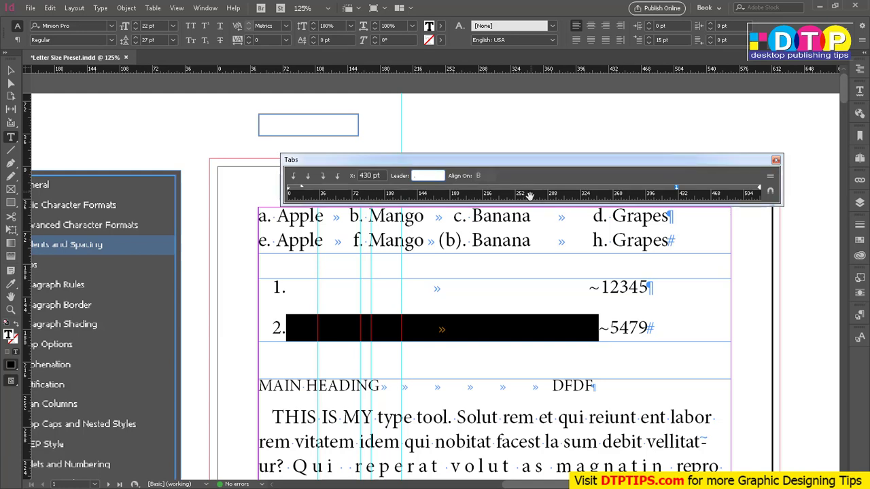
{"action": "type", "text": "."}
{"action": "key", "text": "Return"}
{"action": "left_click", "coordinate": [289, 329]}
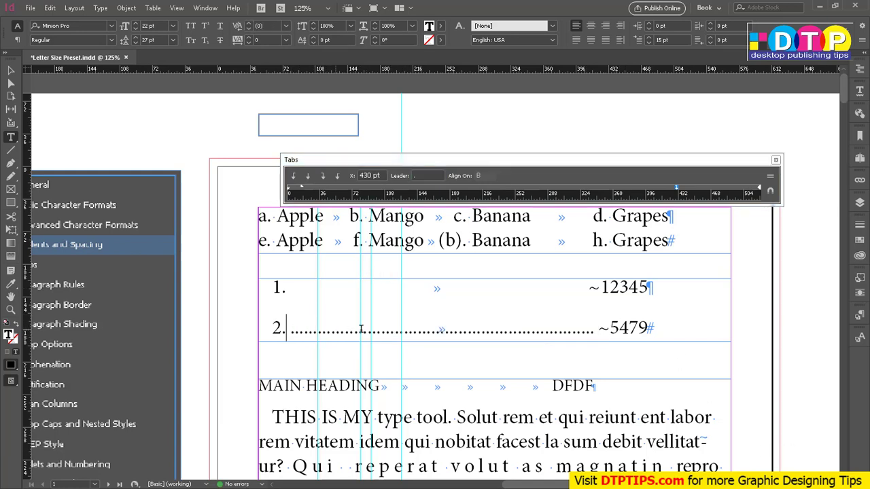
Fill the tab gap before ~12345 in the first numbered line with the letter x as leader.
{"action": "left_click_drag", "start_coordinate": [360, 329], "coordinate": [467, 329]}
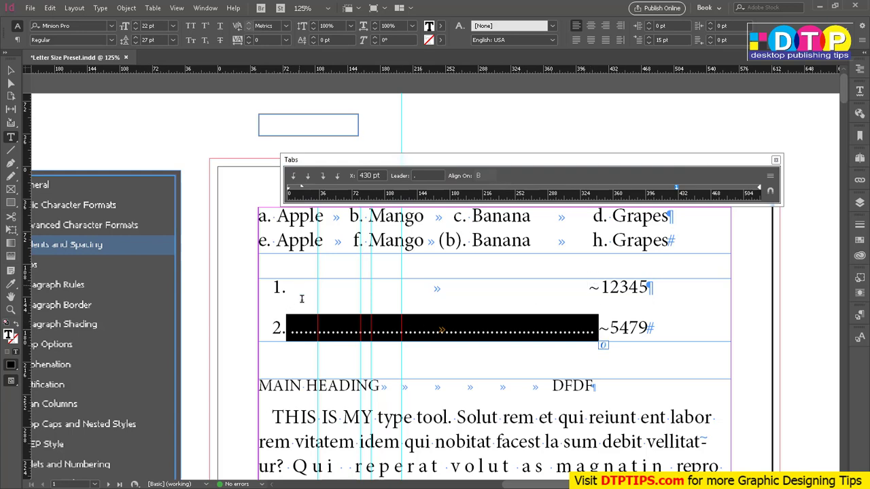
{"action": "left_click_drag", "start_coordinate": [296, 286], "coordinate": [578, 289]}
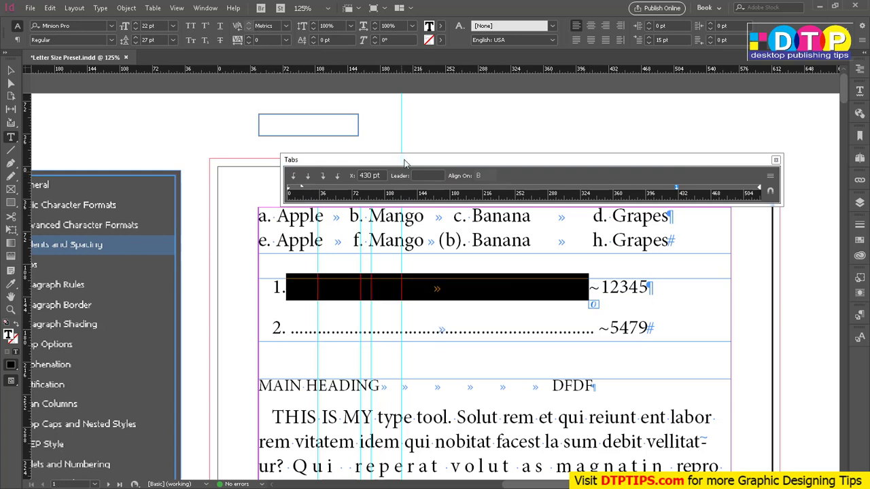
{"action": "left_click", "coordinate": [433, 176]}
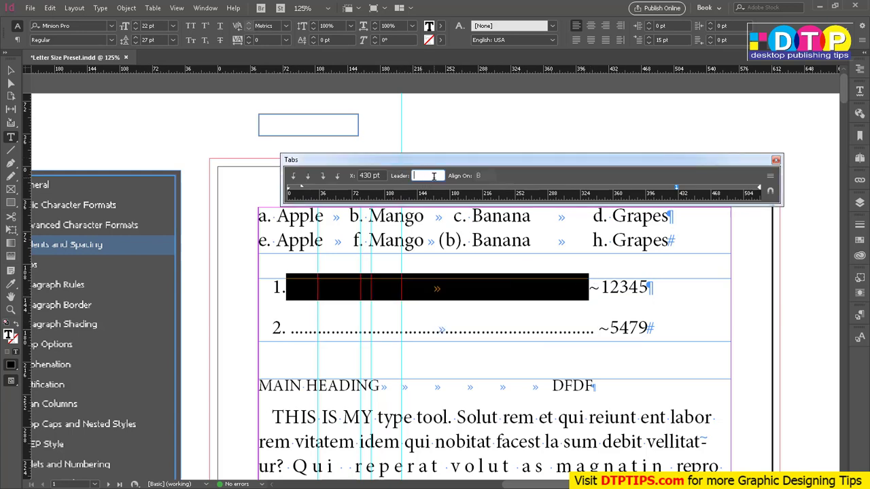
{"action": "key", "text": "Return"}
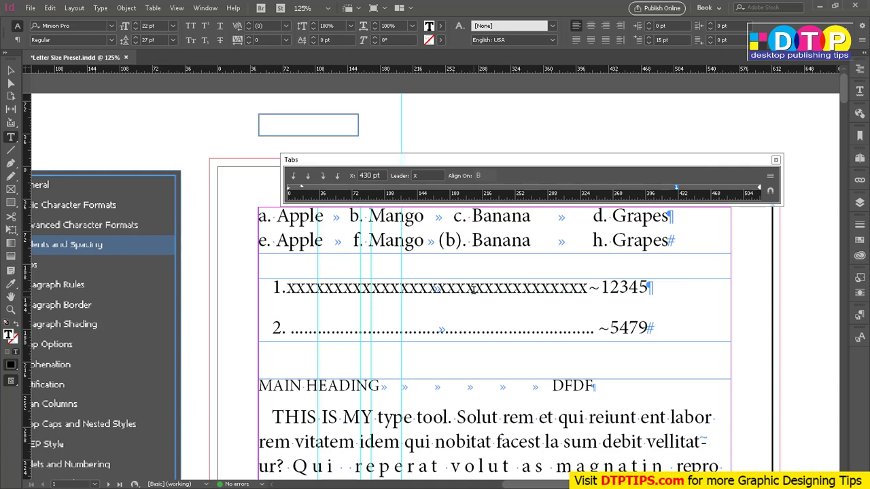
Snap the Tabs ruler above the numbered lines' frame, move it away and snap it back, and finally snap it above the body paragraph.
{"action": "left_click", "coordinate": [770, 193]}
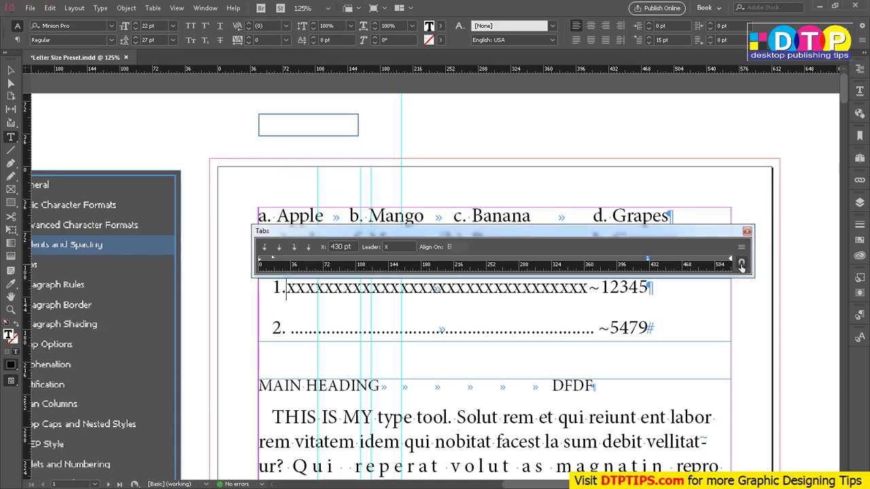
{"action": "left_click_drag", "start_coordinate": [578, 239], "coordinate": [686, 110]}
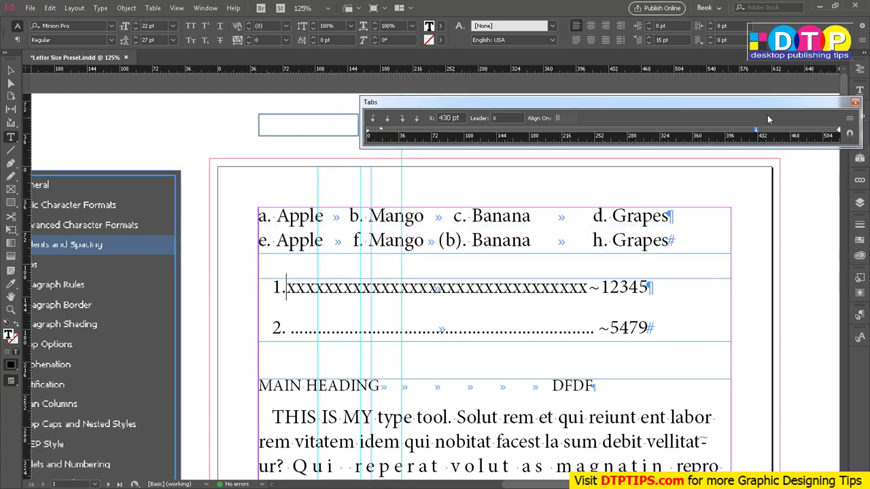
{"action": "left_click", "coordinate": [849, 136]}
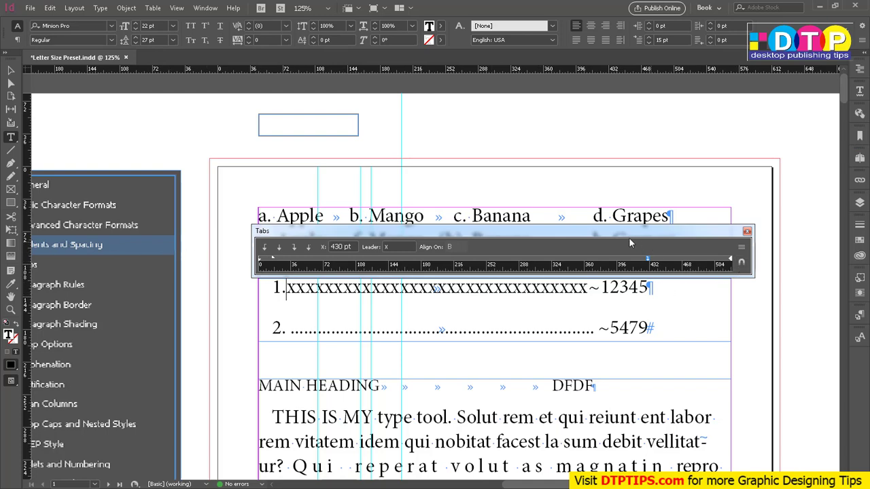
{"action": "left_click_drag", "start_coordinate": [516, 235], "coordinate": [517, 158]}
{"action": "left_click", "coordinate": [741, 190]}
{"action": "left_click", "coordinate": [327, 419]}
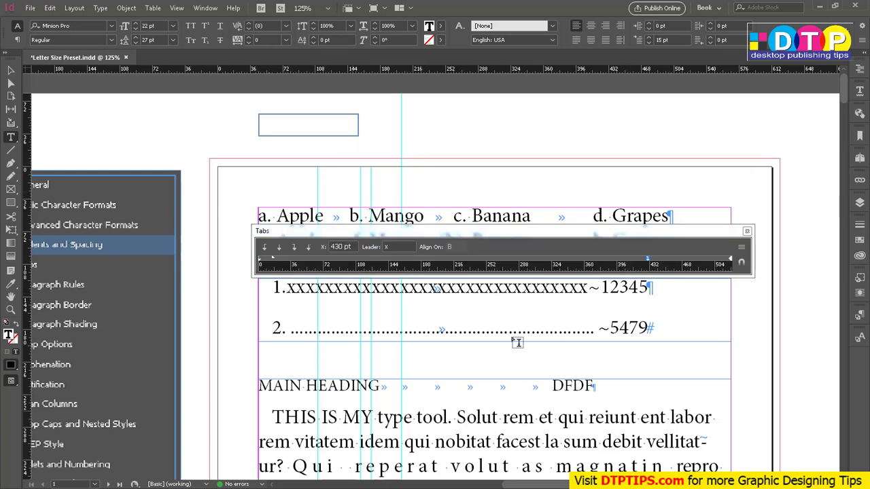
{"action": "left_click", "coordinate": [741, 263]}
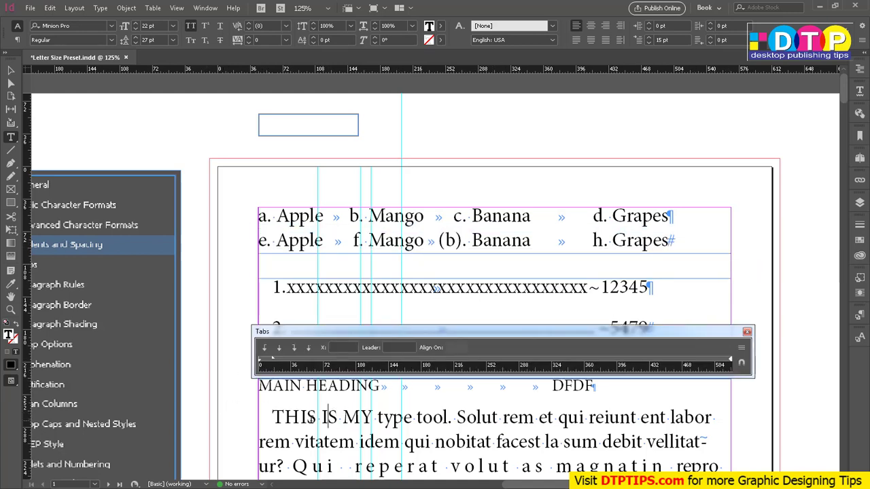
Move the Tabs ruler off the body paragraph so it floats over the sample lines above the main heading.
{"action": "scroll", "coordinate": [324, 414], "scroll_direction": "down", "scroll_amount": 5}
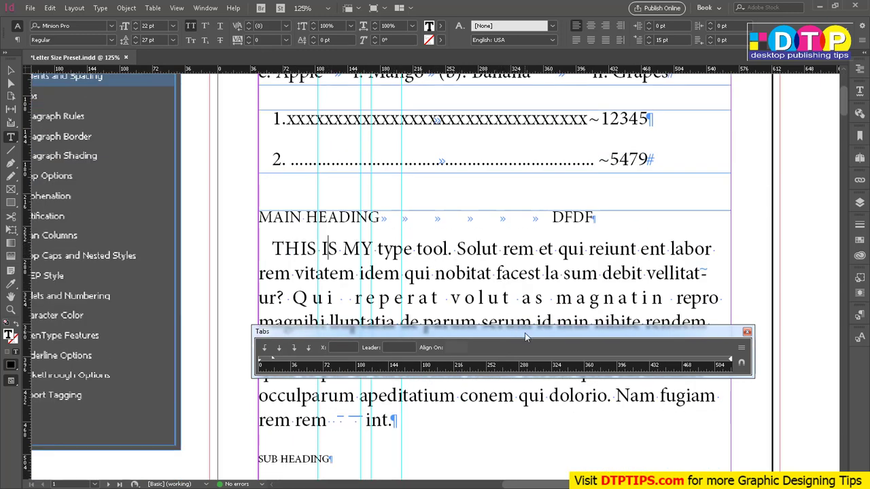
{"action": "left_click_drag", "start_coordinate": [525, 333], "coordinate": [519, 157]}
{"action": "scroll", "coordinate": [471, 312], "scroll_direction": "up", "scroll_amount": 2}
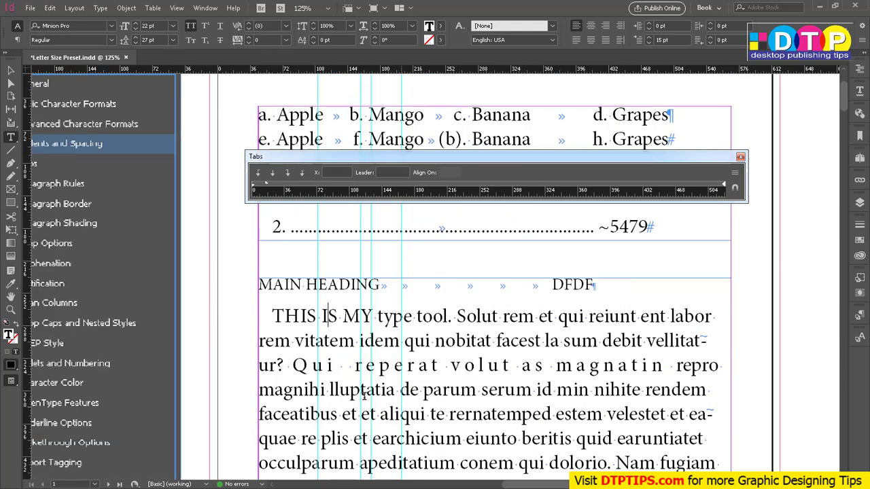
{"action": "scroll", "coordinate": [251, 349], "scroll_direction": "left", "scroll_amount": 5}
{"action": "scroll", "coordinate": [394, 307], "scroll_direction": "right", "scroll_amount": 4}
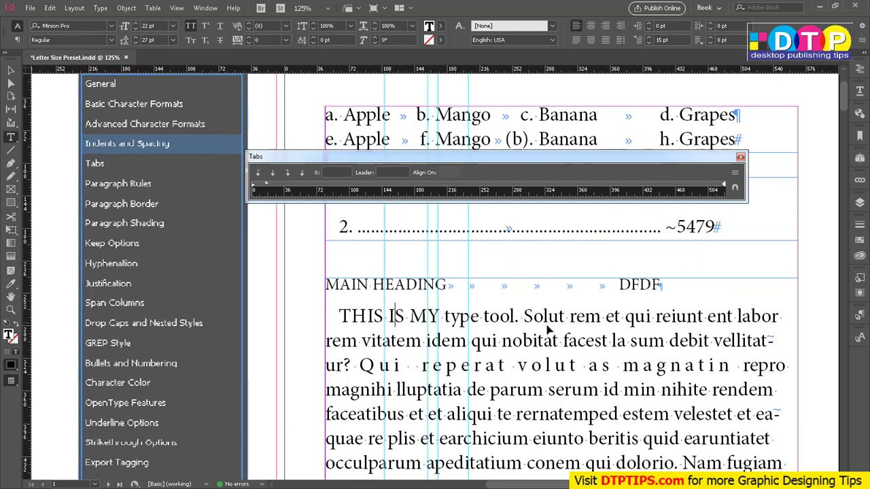
{"action": "scroll", "coordinate": [452, 348], "scroll_direction": "up", "scroll_amount": 3}
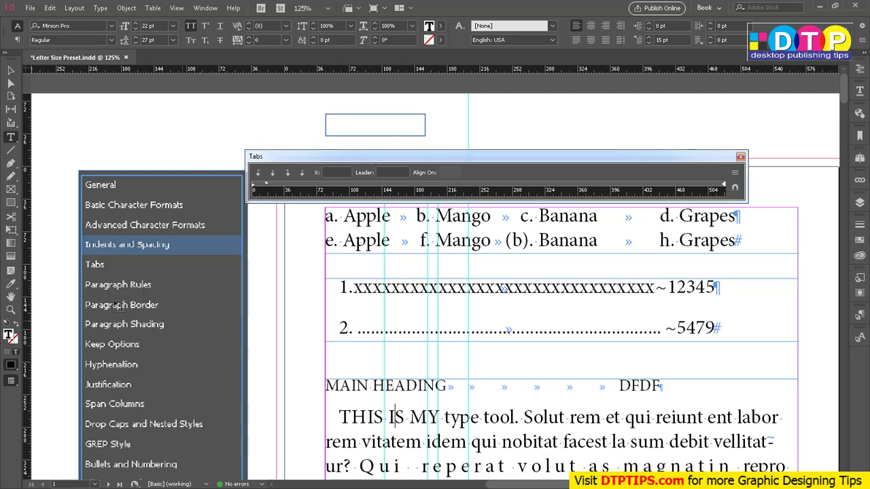
{"action": "left_click_drag", "start_coordinate": [350, 162], "coordinate": [430, 127]}
{"action": "scroll", "coordinate": [384, 330], "scroll_direction": "down", "scroll_amount": 3}
{"action": "scroll", "coordinate": [355, 324], "scroll_direction": "right", "scroll_amount": 2}
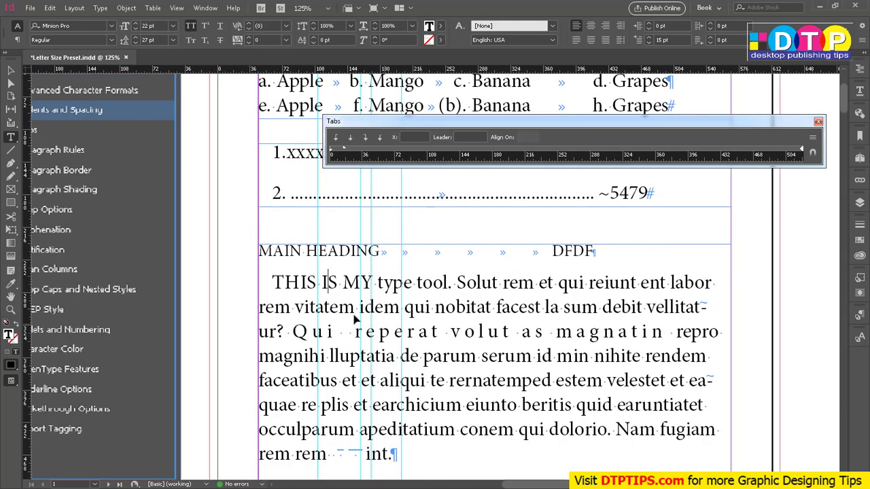
{"action": "left_click_drag", "start_coordinate": [276, 280], "coordinate": [435, 428]}
{"action": "left_click", "coordinate": [414, 396]}
{"action": "scroll", "coordinate": [426, 348], "scroll_direction": "down", "scroll_amount": 4}
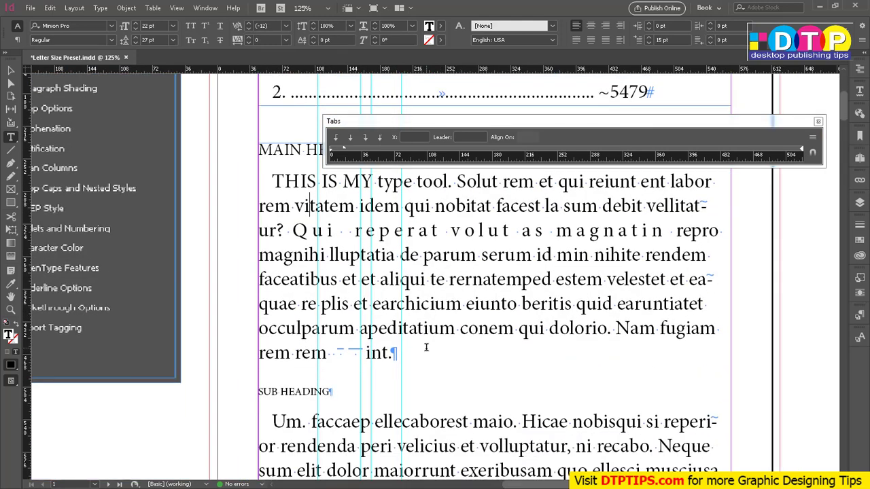
{"action": "left_click", "coordinate": [389, 404]}
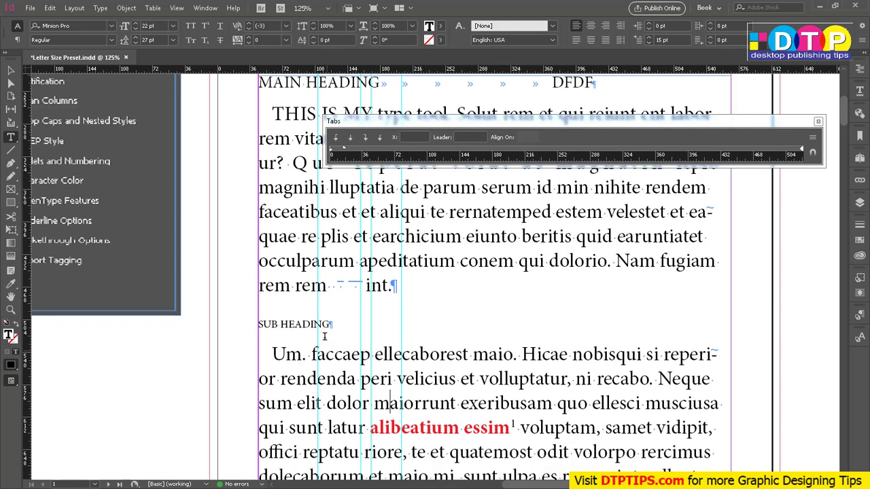
{"action": "left_click", "coordinate": [341, 224]}
{"action": "left_click_drag", "start_coordinate": [338, 401], "coordinate": [432, 428]}
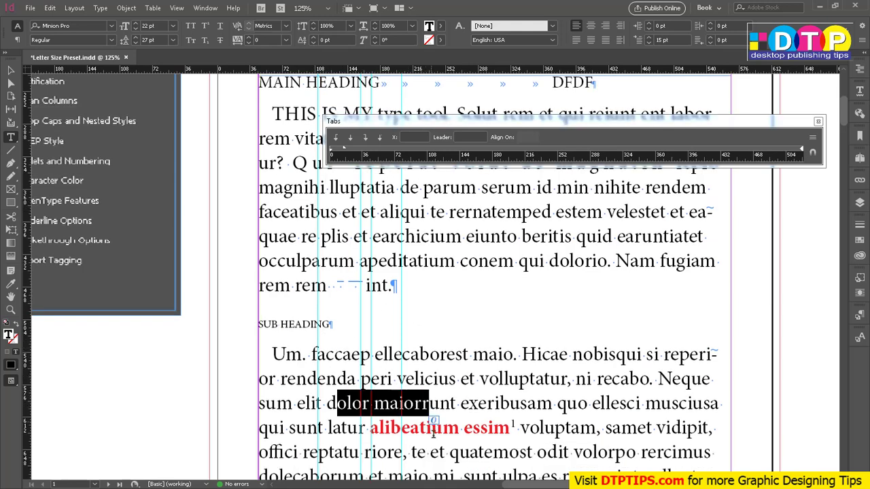
{"action": "scroll", "coordinate": [398, 320], "scroll_direction": "up", "scroll_amount": 2}
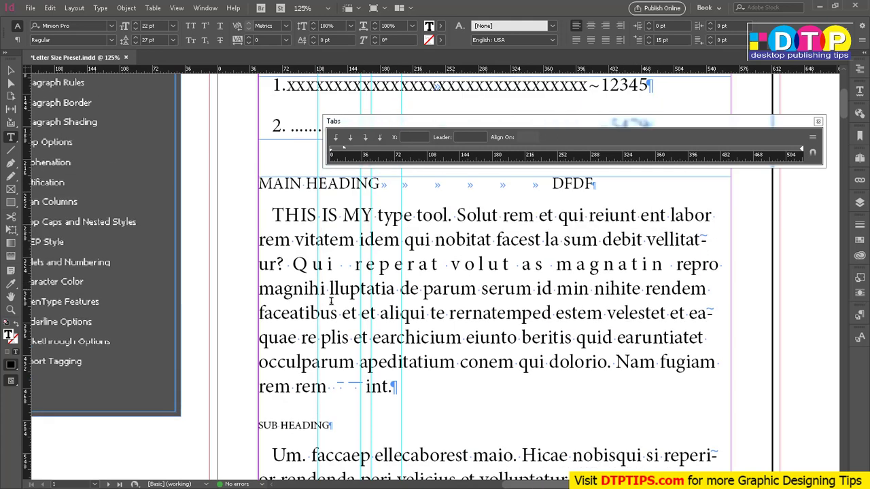
{"action": "left_click", "coordinate": [449, 313]}
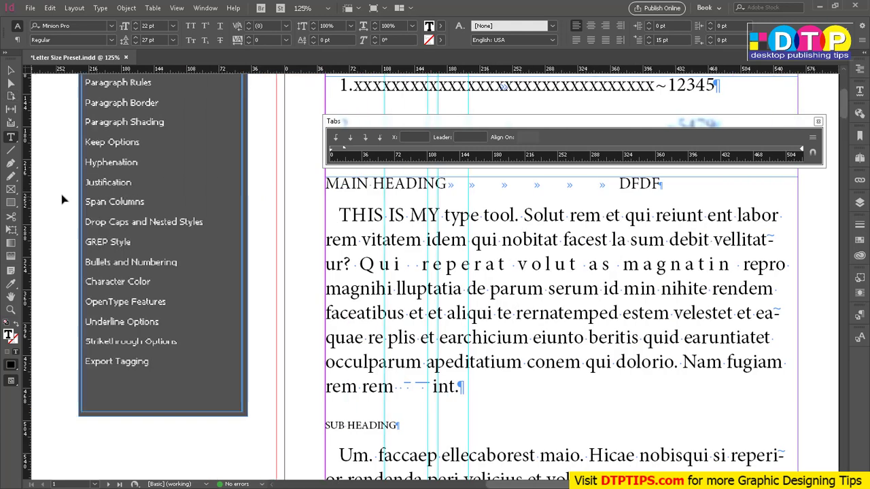
{"action": "scroll", "coordinate": [58, 201], "scroll_direction": "left", "scroll_amount": 2}
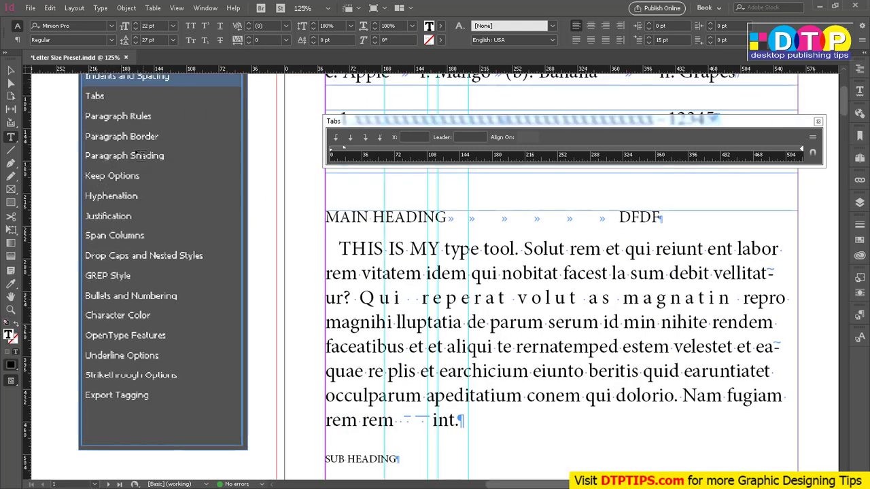
{"action": "scroll", "coordinate": [129, 123], "scroll_direction": "up", "scroll_amount": 1}
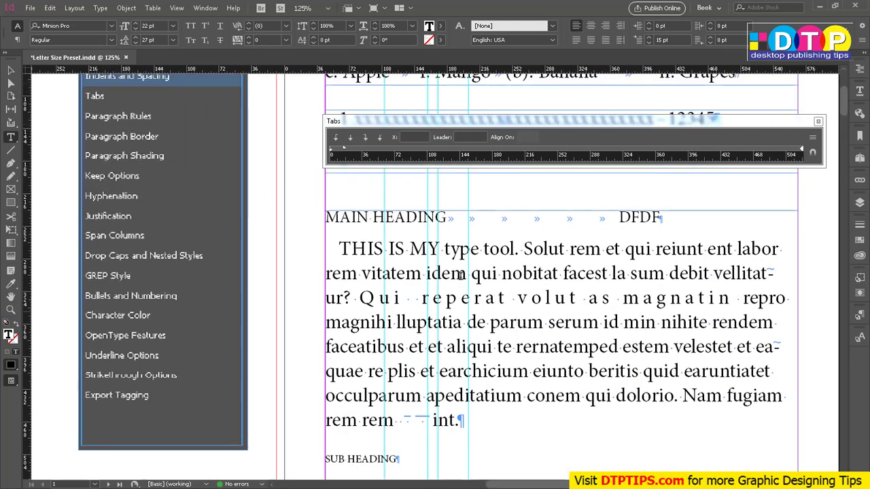
{"action": "key", "text": "Up"}
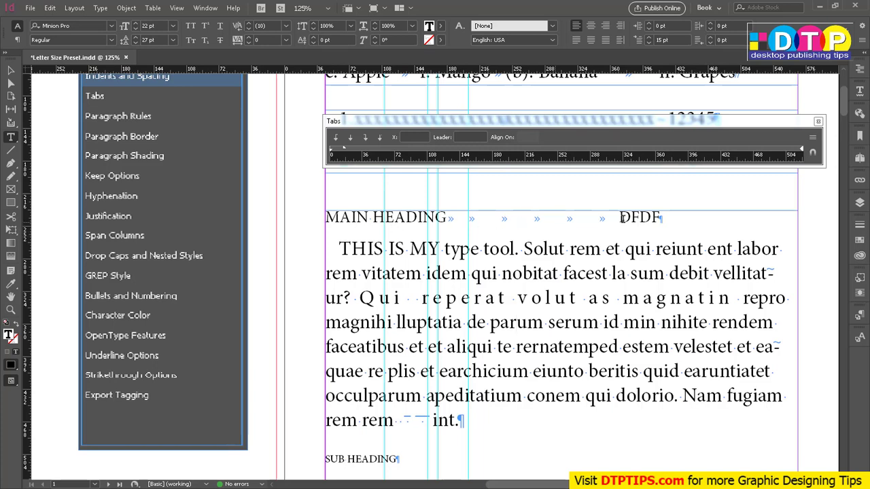
{"action": "left_click", "coordinate": [688, 219]}
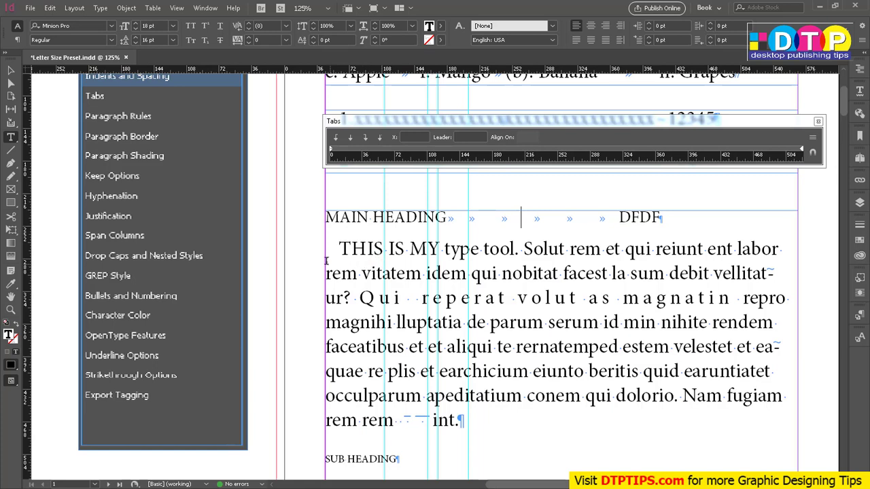
{"action": "left_click", "coordinate": [685, 218]}
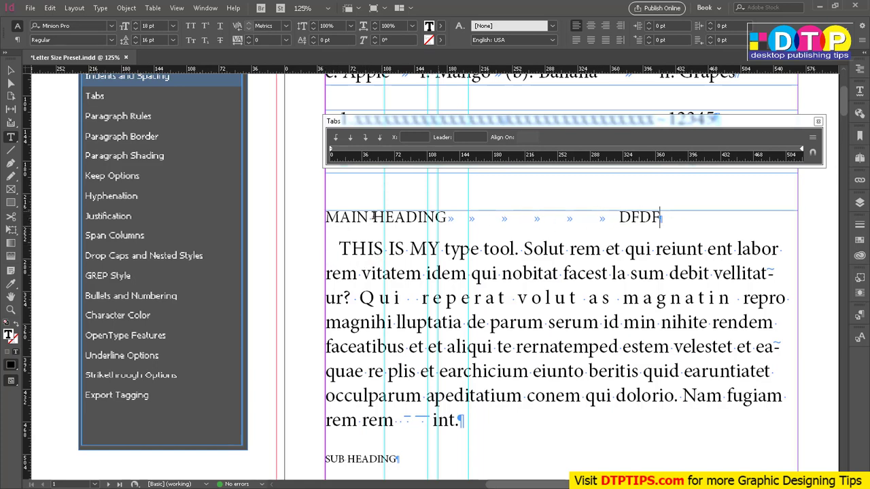
{"action": "left_click_drag", "start_coordinate": [341, 216], "coordinate": [660, 218]}
{"action": "left_click", "coordinate": [691, 225]}
{"action": "left_click_drag", "start_coordinate": [371, 218], "coordinate": [618, 217]}
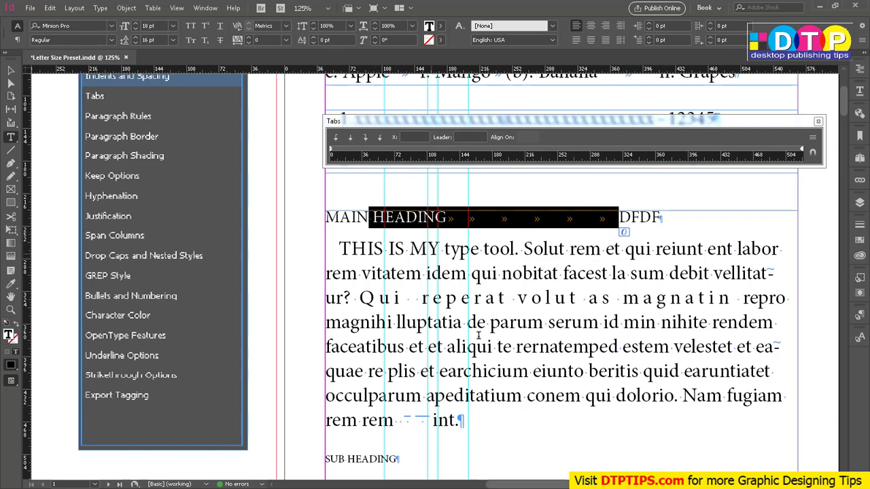
{"action": "left_click_drag", "start_coordinate": [441, 249], "coordinate": [502, 371]}
Draw a horizontal line 522 pt long beneath MAIN HEADING across the text frame's full width, and deselect it.
{"action": "left_click", "coordinate": [11, 149]}
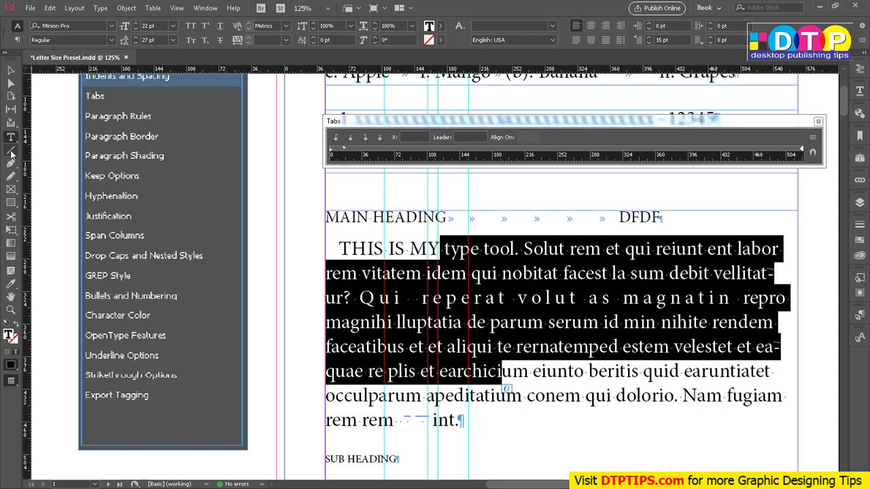
{"action": "left_click_drag", "start_coordinate": [327, 227], "coordinate": [798, 227]}
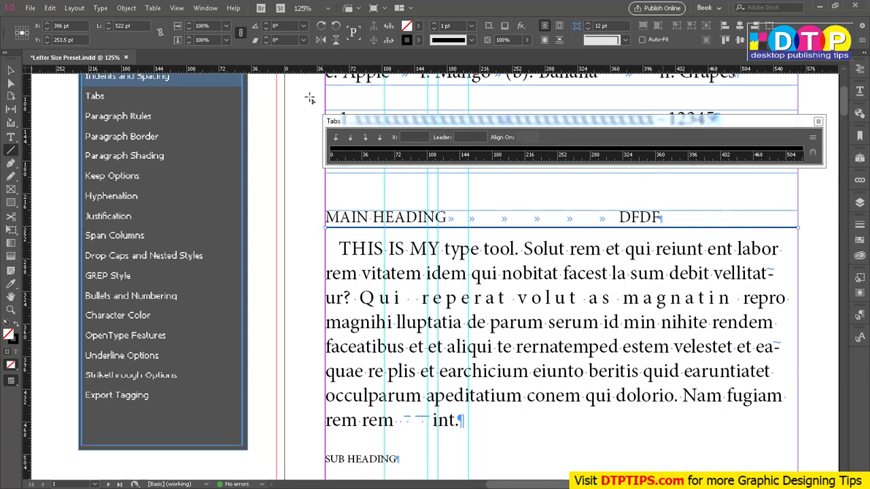
{"action": "left_click", "coordinate": [10, 71]}
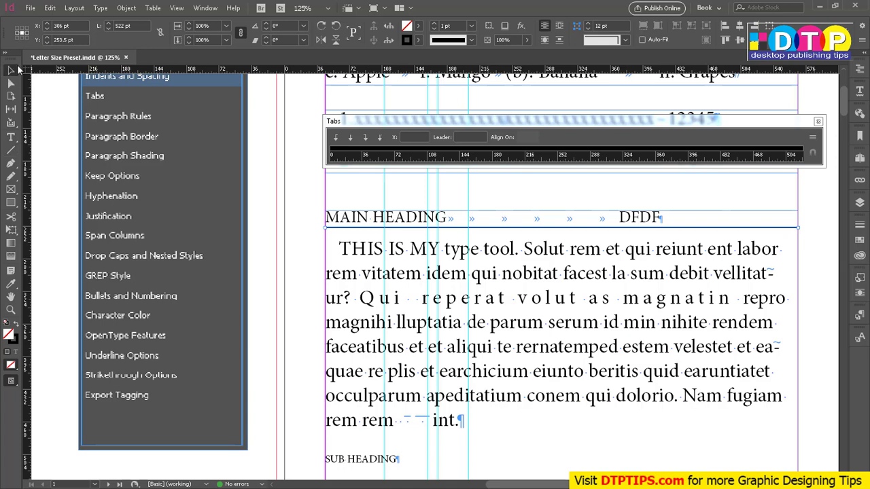
{"action": "left_click", "coordinate": [286, 224]}
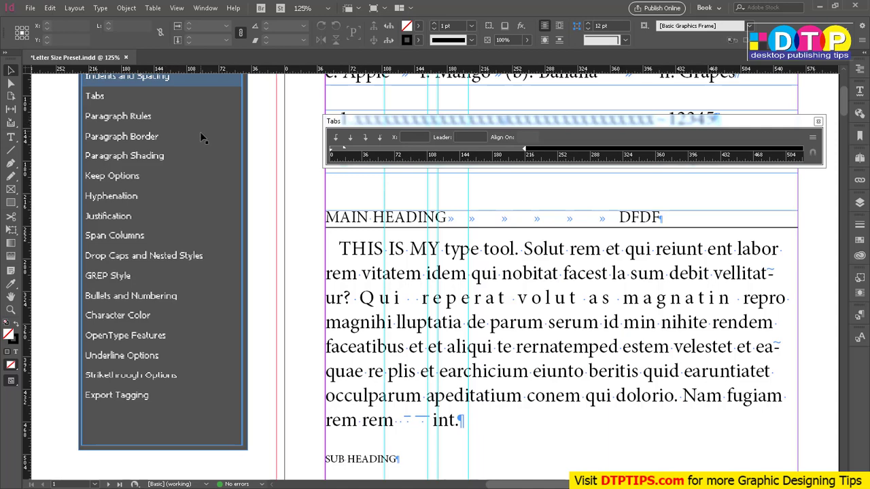
Display the paragraph formatting controls, open the Paragraph Rules settings, and move the dialog away from the heading.
{"action": "left_click", "coordinate": [102, 8]}
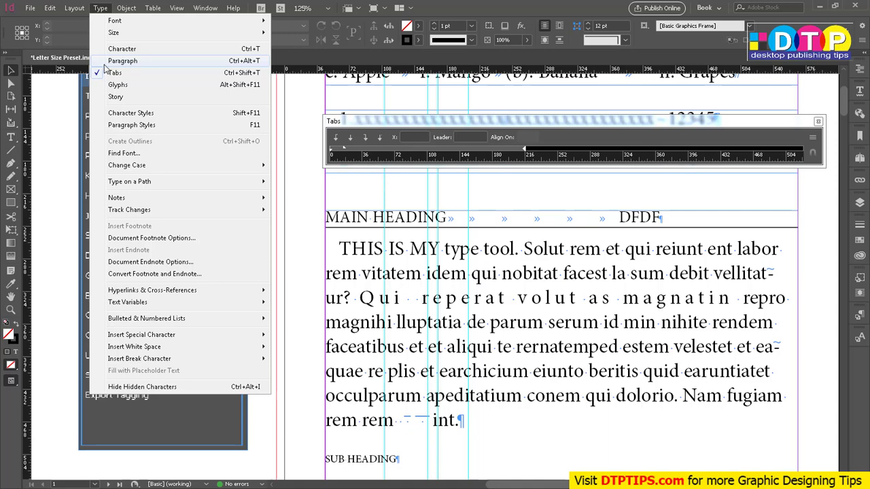
{"action": "left_click", "coordinate": [136, 61]}
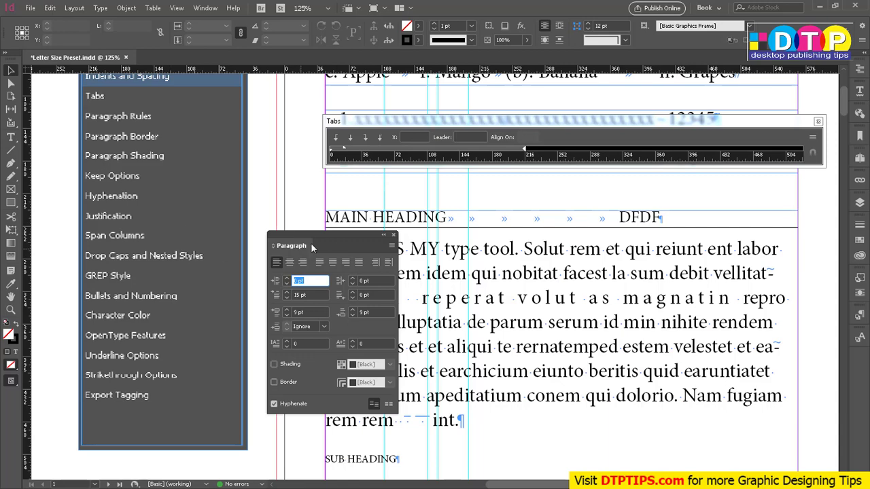
{"action": "left_click_drag", "start_coordinate": [312, 247], "coordinate": [310, 222]}
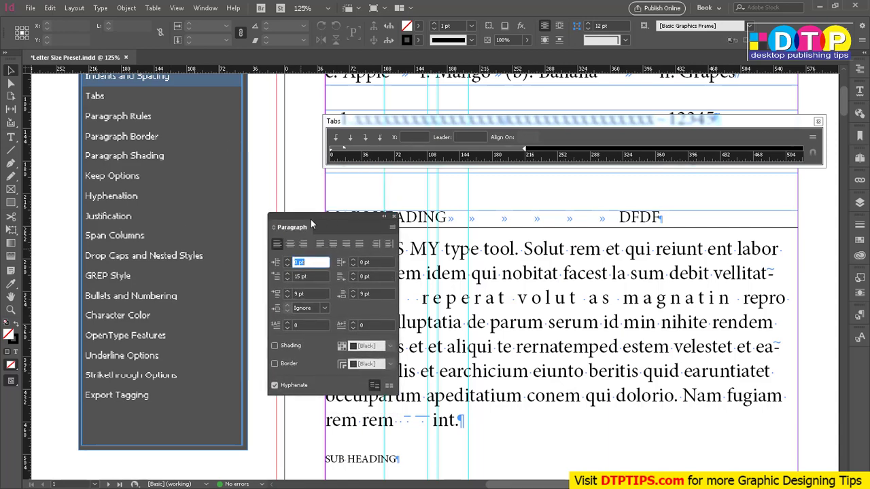
{"action": "left_click", "coordinate": [393, 228]}
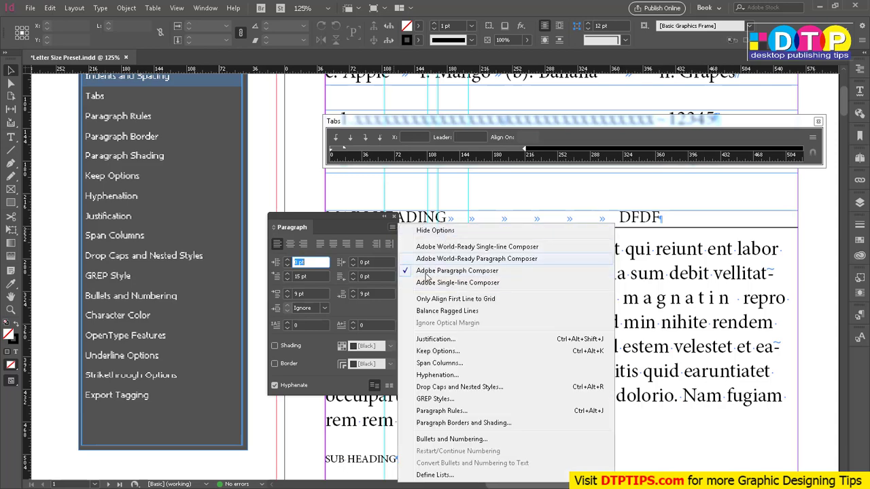
{"action": "left_click", "coordinate": [451, 413]}
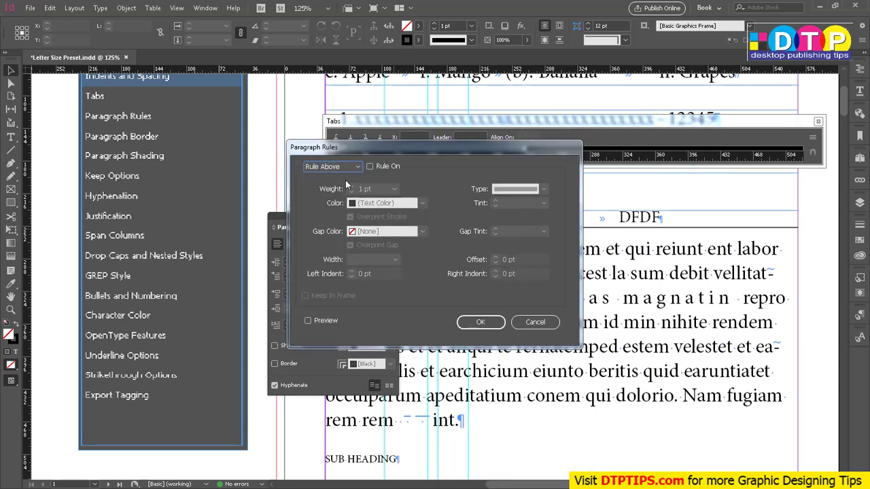
{"action": "left_click_drag", "start_coordinate": [350, 148], "coordinate": [558, 100]}
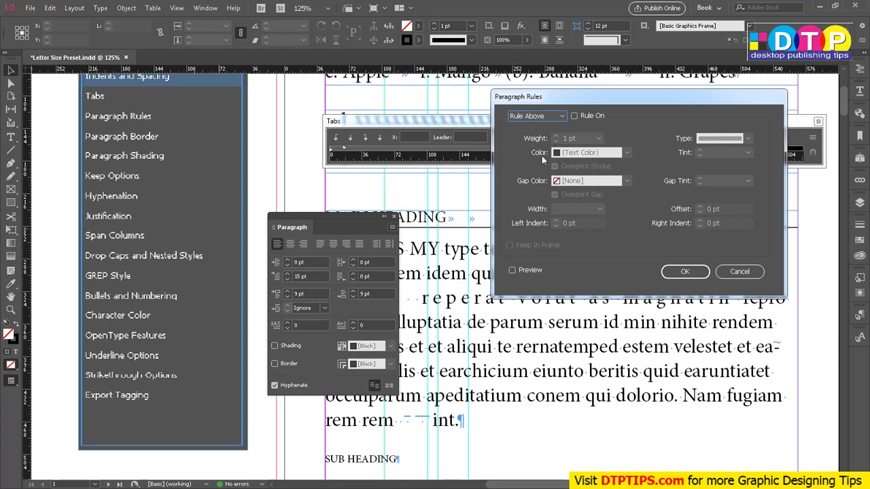
Compare the Rule Above and Rule Below choices in the paragraph rule settings, returning to Rule Above.
{"action": "left_click", "coordinate": [553, 119]}
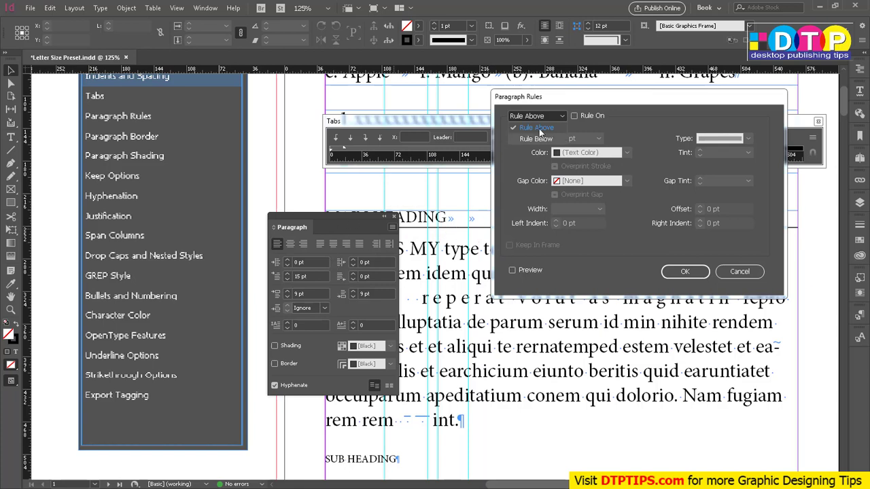
{"action": "left_click", "coordinate": [657, 114]}
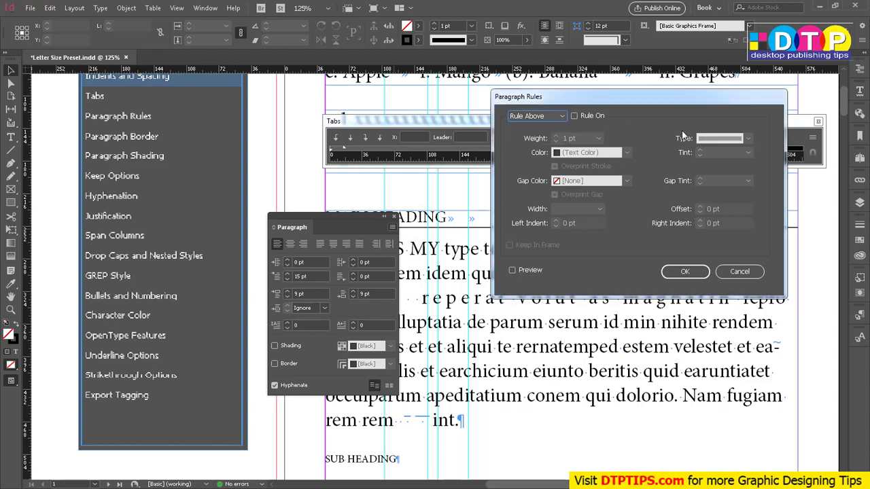
{"action": "key", "text": "Down"}
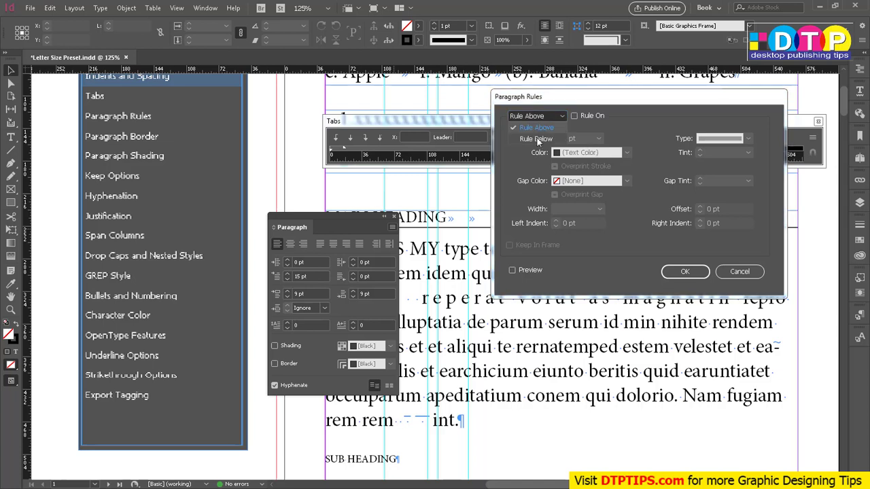
{"action": "left_click", "coordinate": [536, 117]}
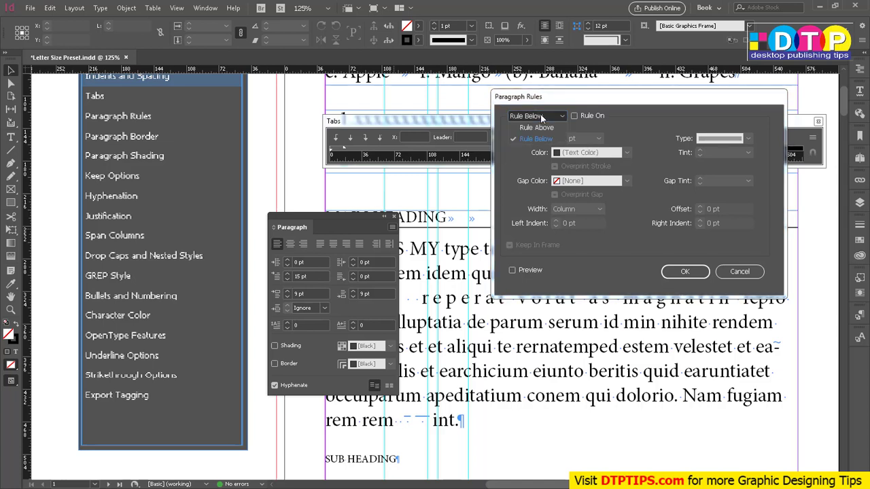
{"action": "left_click", "coordinate": [540, 130]}
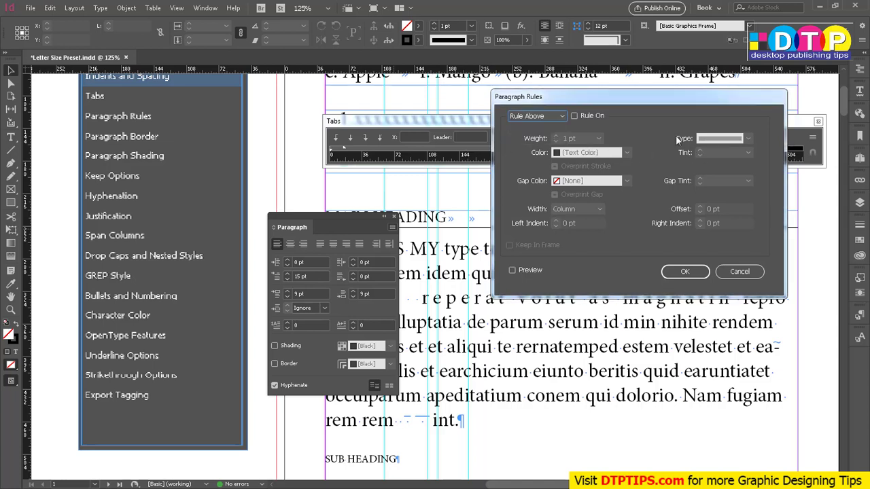
Try a rule above paragraphs with preview on and a weight of 9, and discard the rule settings.
{"action": "left_click", "coordinate": [574, 116]}
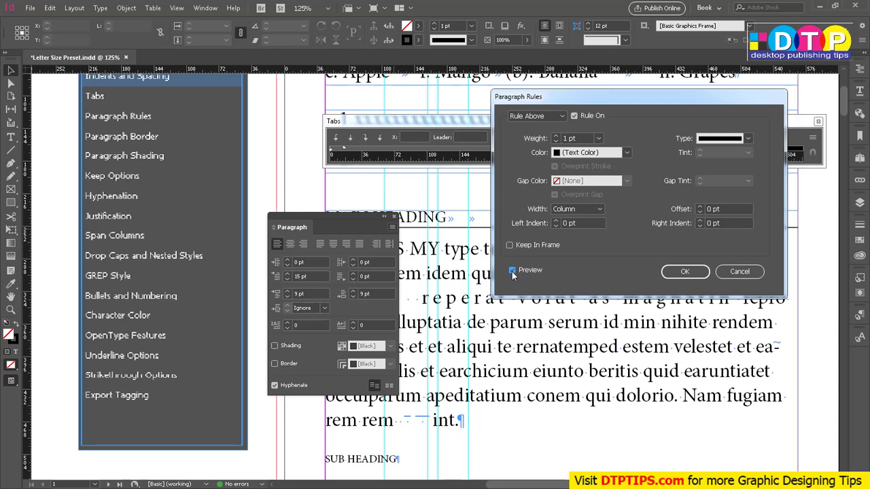
{"action": "left_click_drag", "start_coordinate": [601, 96], "coordinate": [538, 273]}
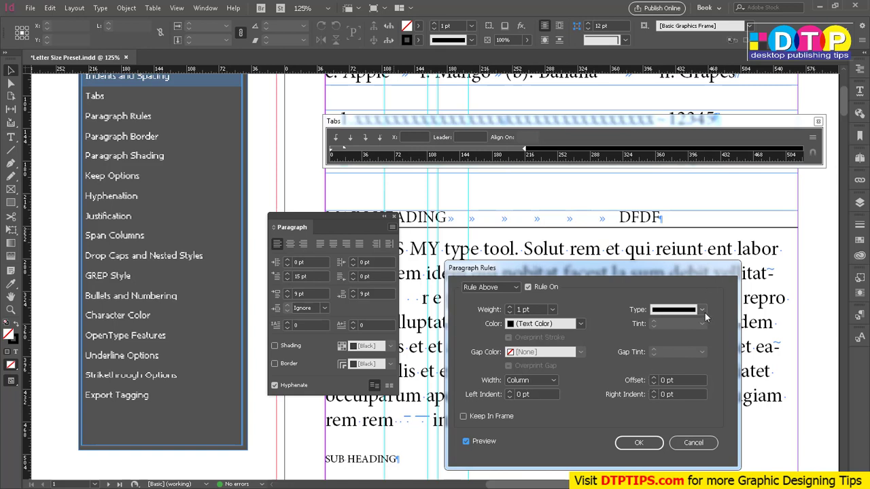
{"action": "left_click", "coordinate": [509, 307]}
{"action": "left_click", "coordinate": [510, 307]}
{"action": "triple_click", "coordinate": [524, 310]}
{"action": "type", "text": "9"}
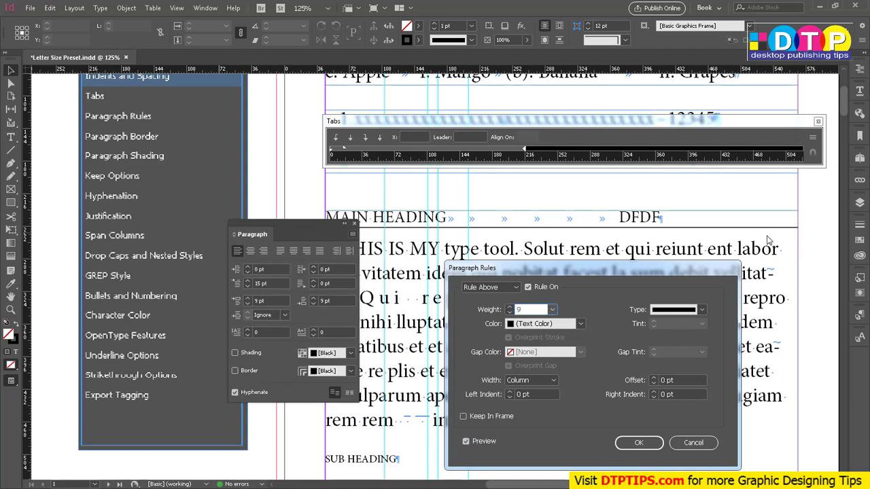
{"action": "left_click", "coordinate": [693, 442]}
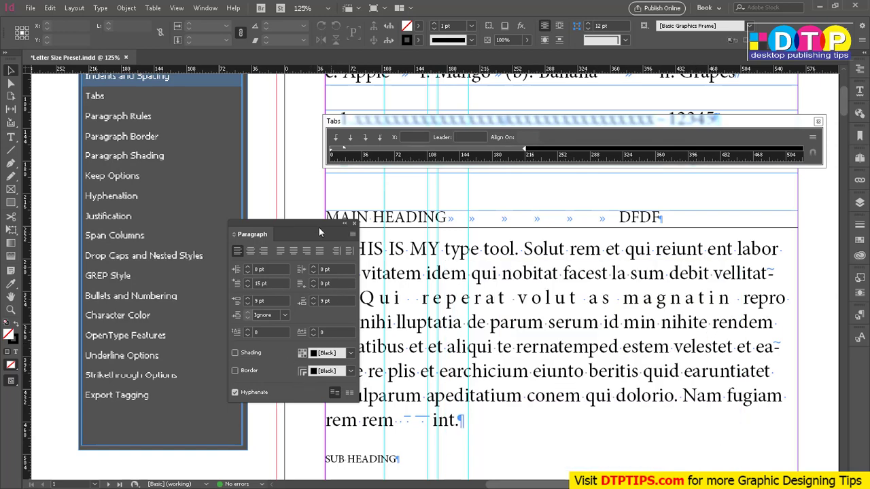
Place the text cursor in the body paragraph under MAIN HEADING and open its Paragraph Rules settings, keeping the text uncovered.
{"action": "left_click_drag", "start_coordinate": [318, 226], "coordinate": [259, 231]}
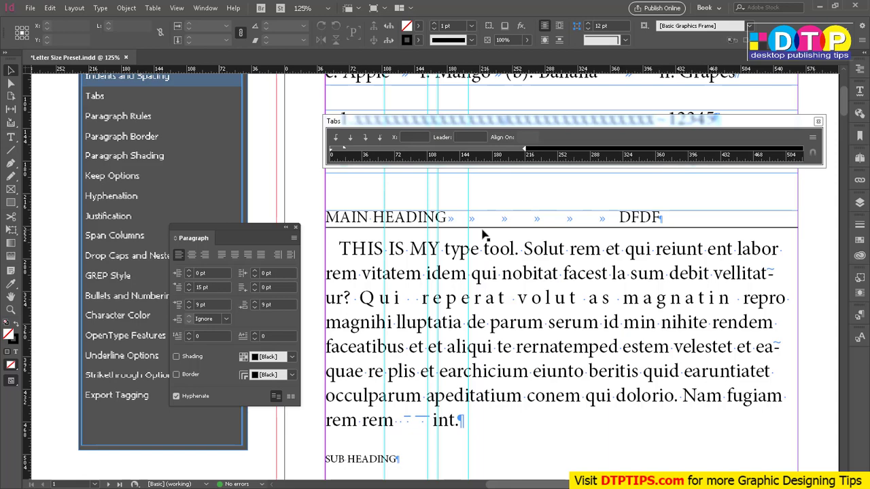
{"action": "double_click", "coordinate": [522, 277]}
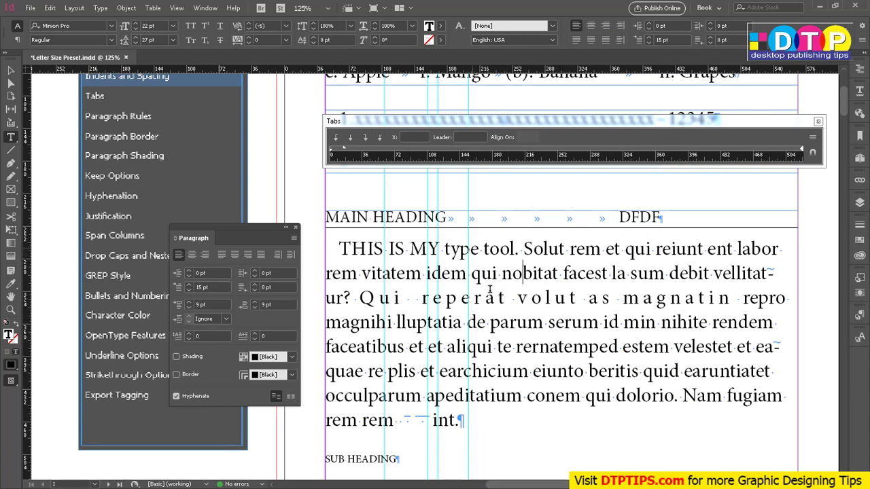
{"action": "left_click", "coordinate": [510, 299]}
{"action": "left_click", "coordinate": [293, 238]}
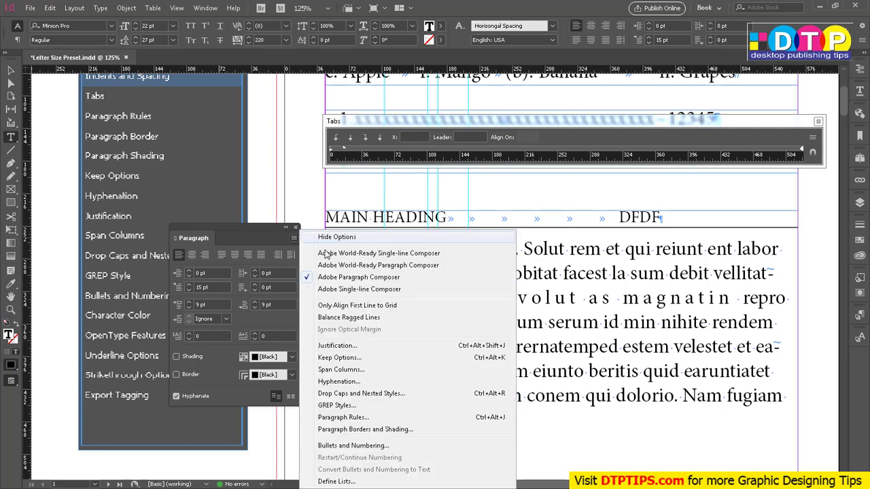
{"action": "left_click", "coordinate": [353, 417]}
{"action": "left_click_drag", "start_coordinate": [550, 268], "coordinate": [709, 123]}
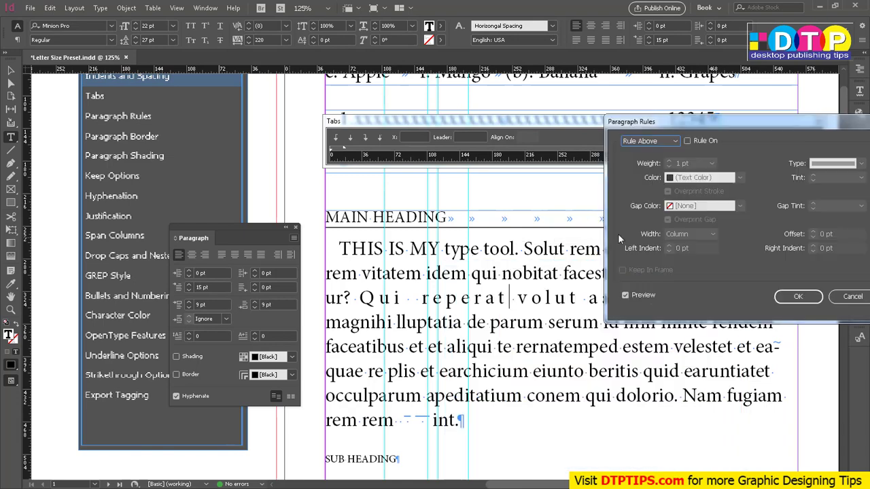
Turn on the rule above the body paragraph with a weight of 4 pt and the yellow C=0 M=0 Y=100 colour.
{"action": "left_click", "coordinate": [687, 141]}
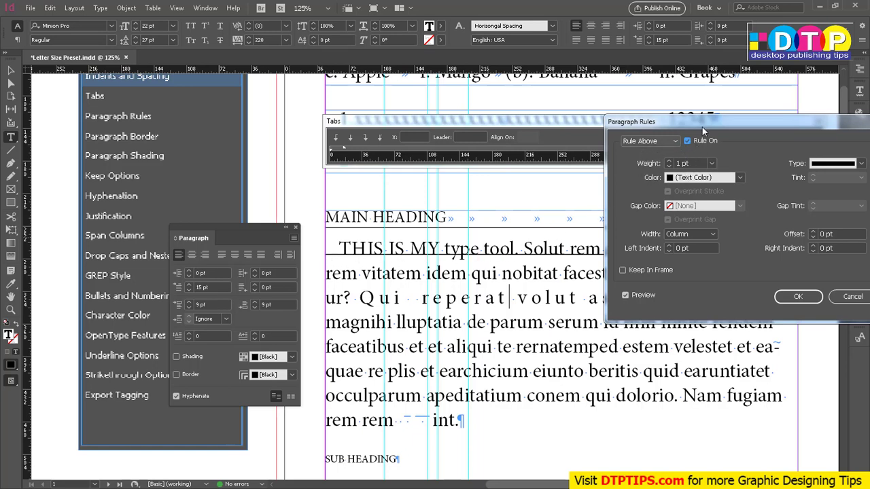
{"action": "left_click_drag", "start_coordinate": [737, 122], "coordinate": [565, 313]}
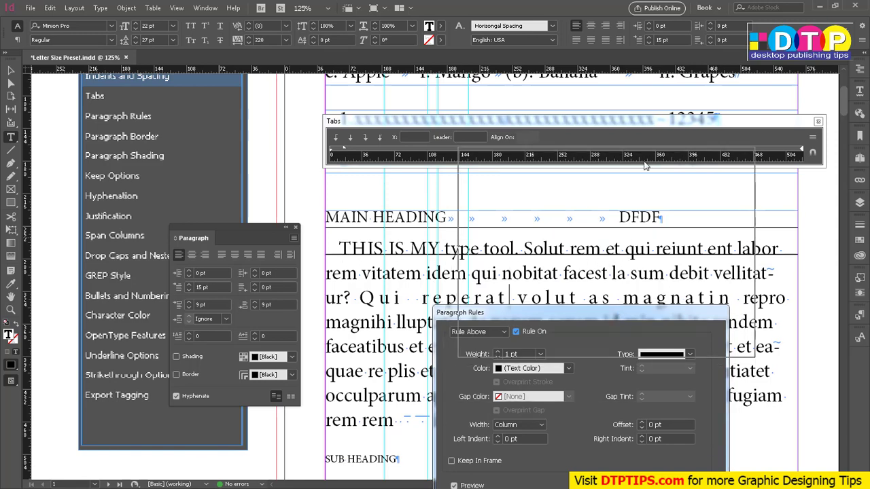
{"action": "left_click_drag", "start_coordinate": [621, 310], "coordinate": [646, 151]}
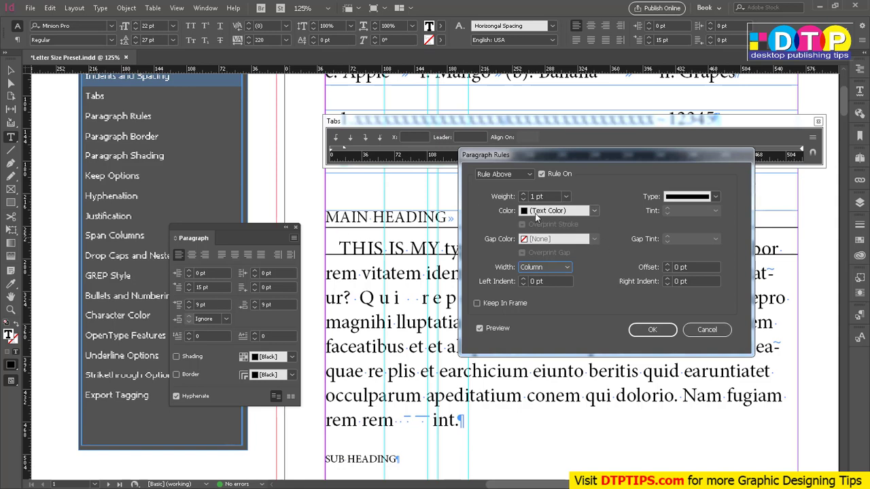
{"action": "left_click", "coordinate": [524, 194]}
{"action": "left_click", "coordinate": [524, 195]}
{"action": "left_click", "coordinate": [524, 194]}
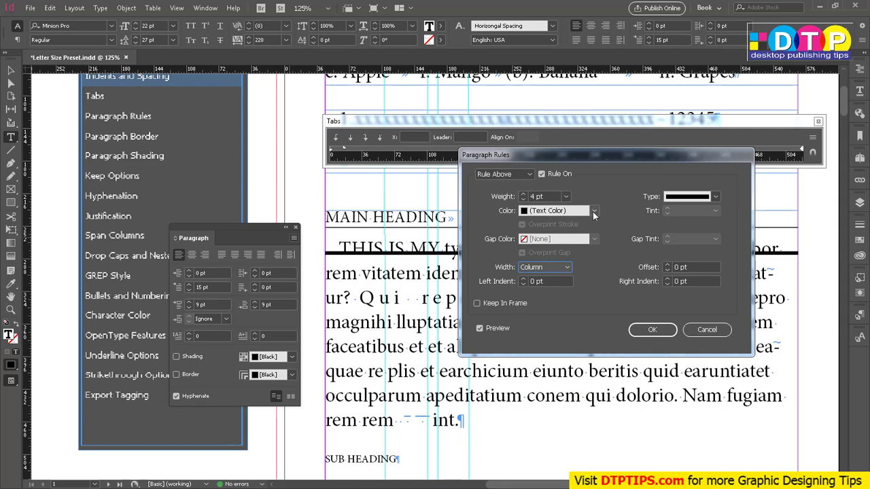
{"action": "left_click", "coordinate": [593, 211]}
{"action": "left_click", "coordinate": [549, 303]}
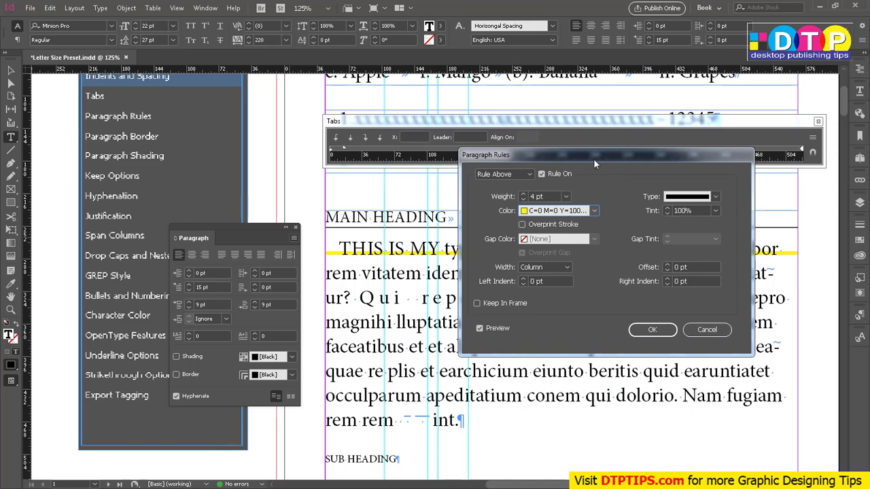
Try the Left Slant Hash and Dashed (4 and 4) types on the yellow rule, and set its type back to Solid.
{"action": "left_click_drag", "start_coordinate": [604, 165], "coordinate": [647, 196]}
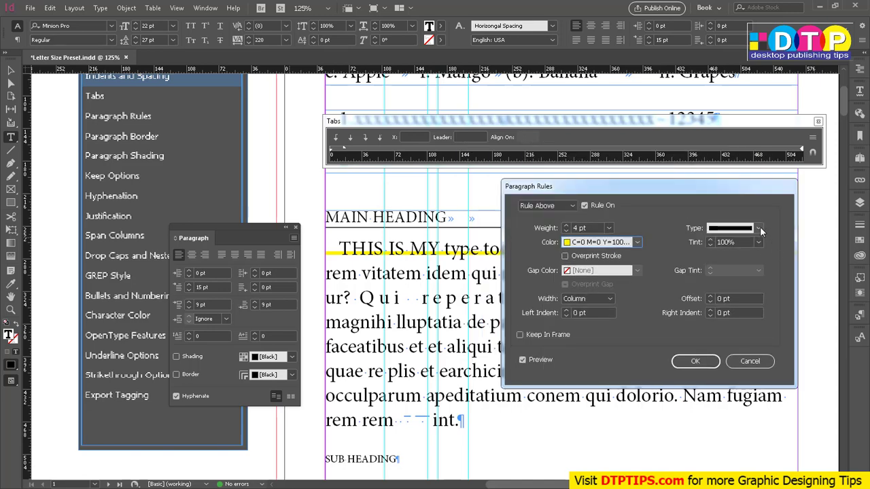
{"action": "left_click", "coordinate": [759, 229]}
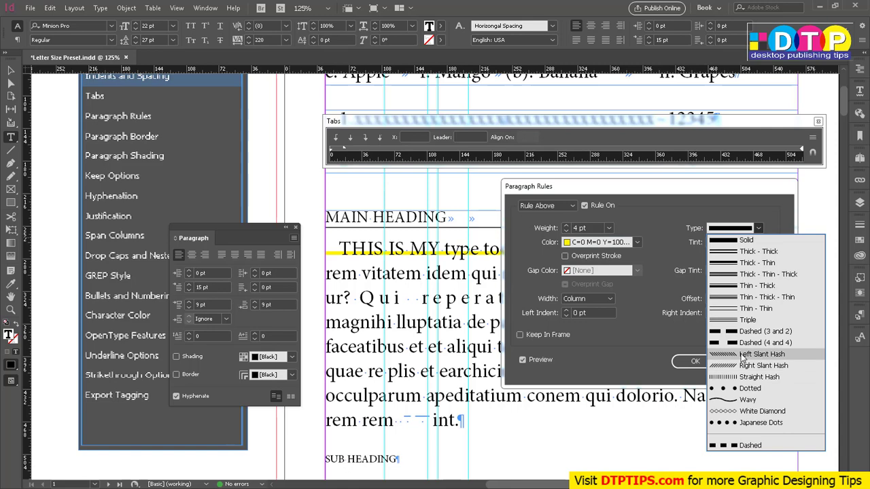
{"action": "left_click", "coordinate": [741, 356]}
{"action": "left_click", "coordinate": [758, 229]}
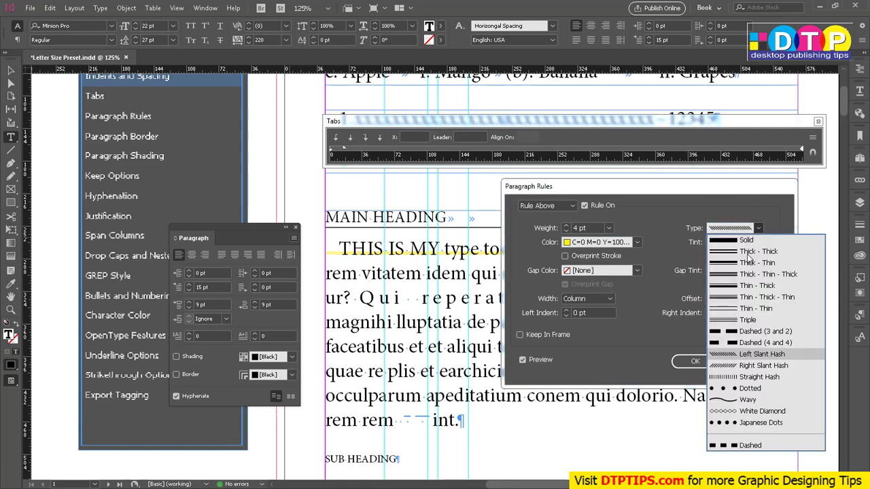
{"action": "left_click", "coordinate": [733, 342]}
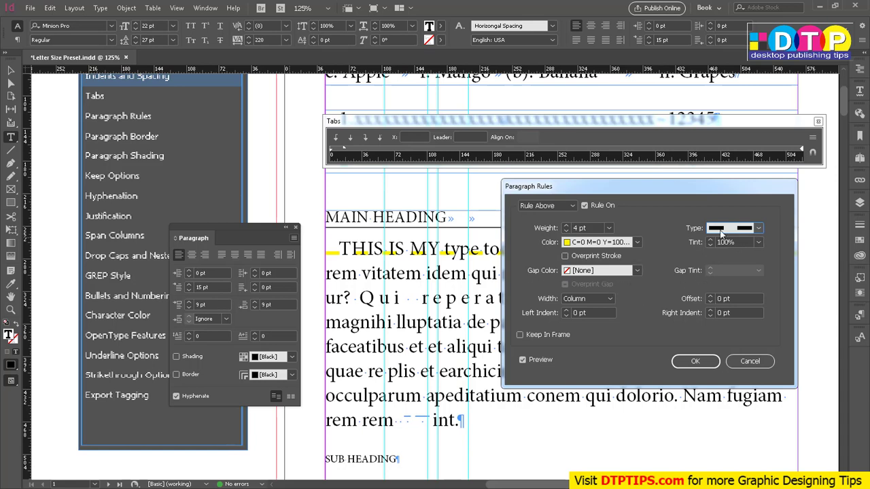
{"action": "left_click", "coordinate": [754, 228]}
{"action": "left_click", "coordinate": [742, 240]}
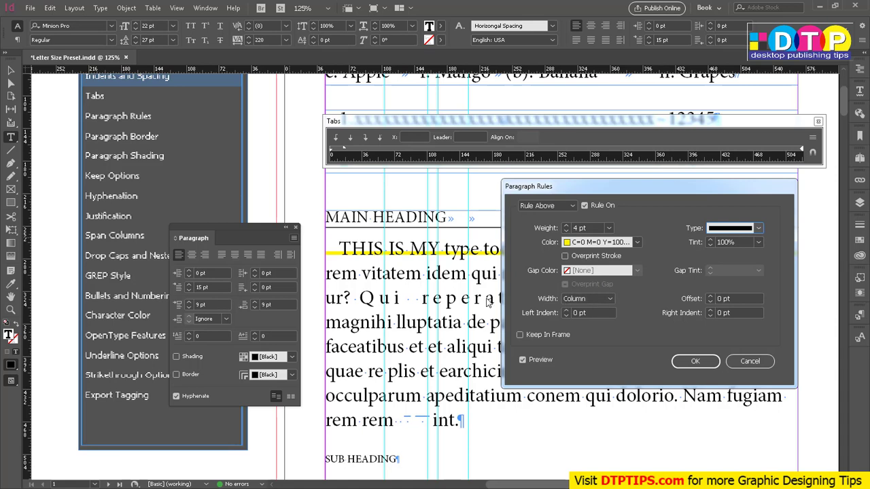
Compare the Column and Text width options for the rule above the paragraph, ending with Text.
{"action": "left_click_drag", "start_coordinate": [598, 187], "coordinate": [623, 247]}
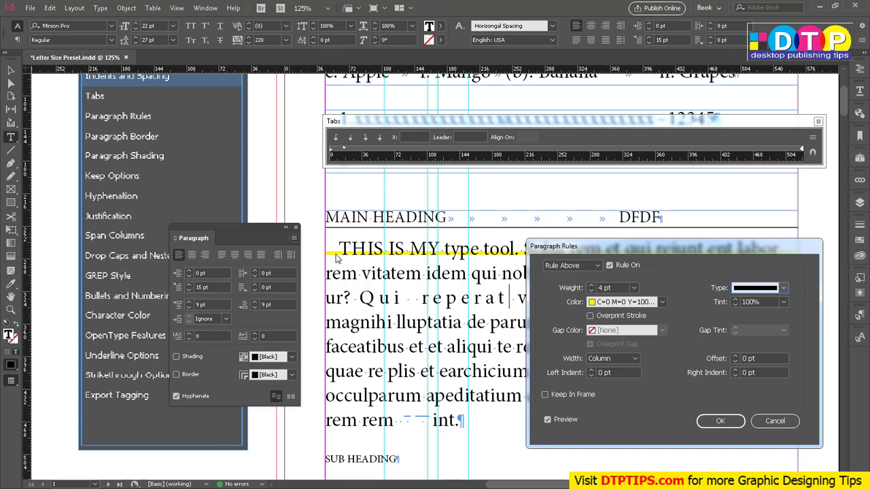
{"action": "left_click_drag", "start_coordinate": [621, 265], "coordinate": [624, 285]}
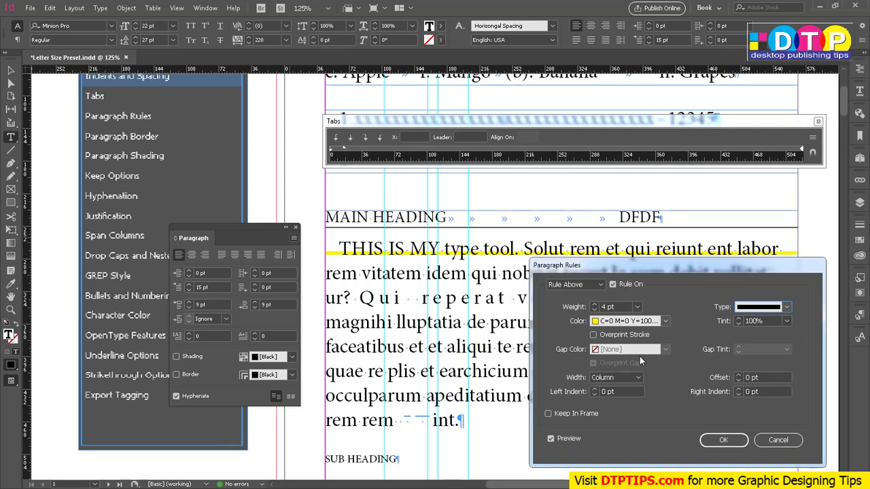
{"action": "left_click", "coordinate": [639, 377]}
{"action": "left_click", "coordinate": [608, 400]}
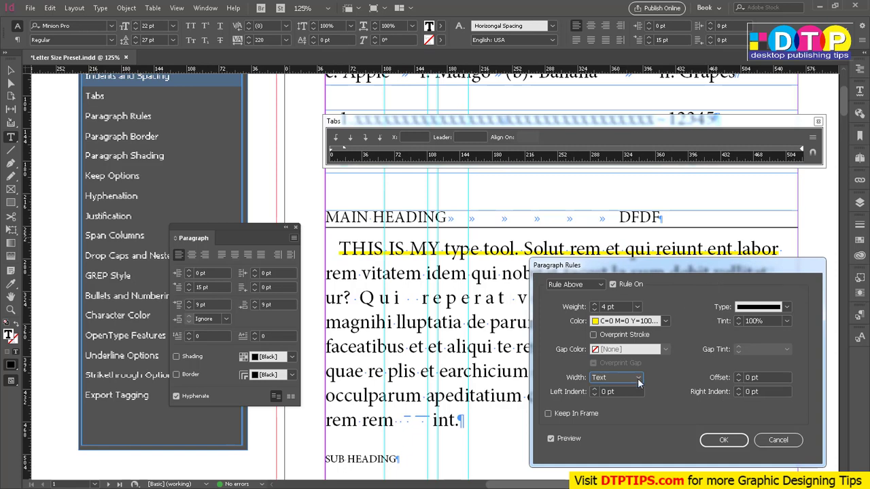
{"action": "left_click", "coordinate": [616, 377]}
{"action": "left_click", "coordinate": [622, 392]}
{"action": "left_click", "coordinate": [633, 378]}
{"action": "left_click", "coordinate": [609, 401]}
Set the left indent of the rule above the paragraph to -14 pt.
{"action": "left_click", "coordinate": [593, 388]}
{"action": "left_click", "coordinate": [593, 389]}
{"action": "left_click", "coordinate": [593, 389]}
{"action": "left_click", "coordinate": [593, 389]}
{"action": "left_click", "coordinate": [593, 389]}
{"action": "left_click", "coordinate": [593, 389]}
{"action": "left_click", "coordinate": [594, 390]}
{"action": "left_click", "coordinate": [594, 389]}
{"action": "left_click", "coordinate": [602, 391]}
{"action": "type", "text": "-"}
{"action": "key", "text": "Tab"}
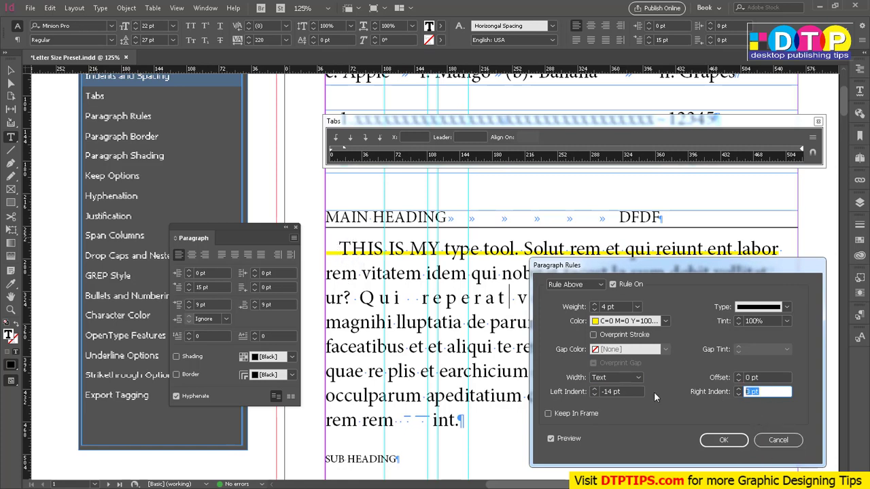
Set the rule's right indent to -14 pt and its width to Column.
{"action": "type", "text": "14"}
{"action": "key", "text": "Tab"}
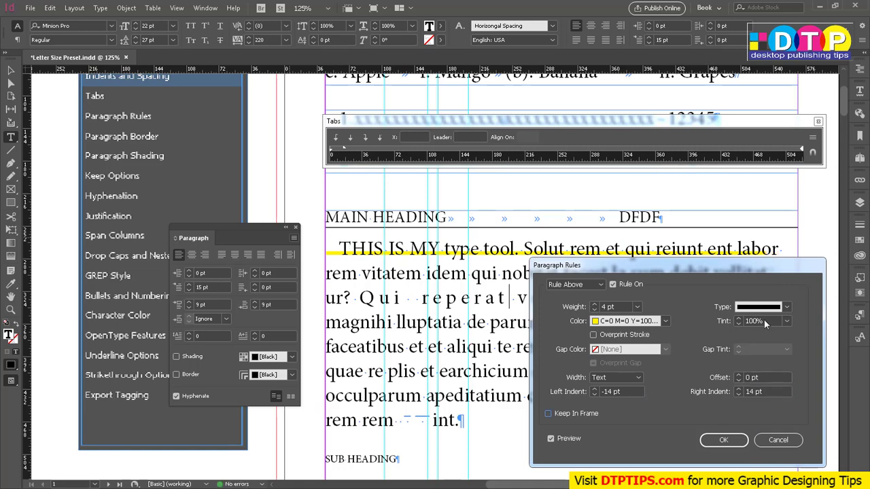
{"action": "left_click", "coordinate": [748, 392]}
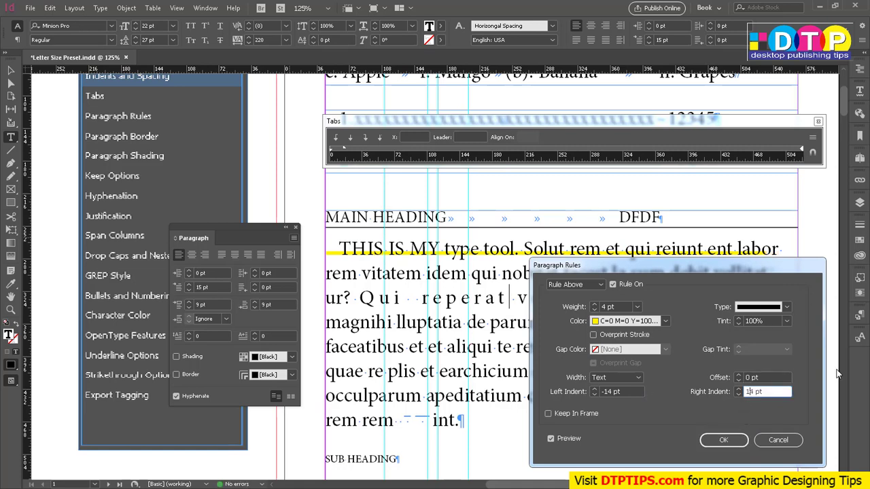
{"action": "type", "text": "-"}
{"action": "key", "text": "Tab"}
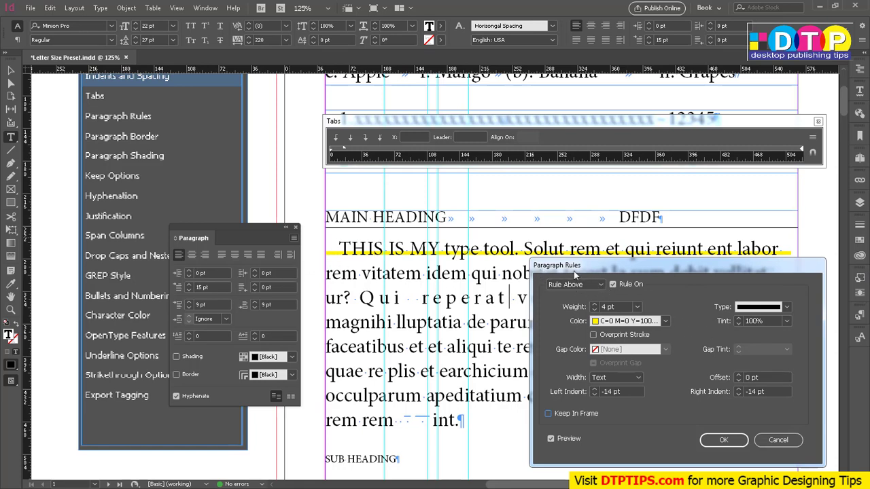
{"action": "left_click", "coordinate": [615, 378]}
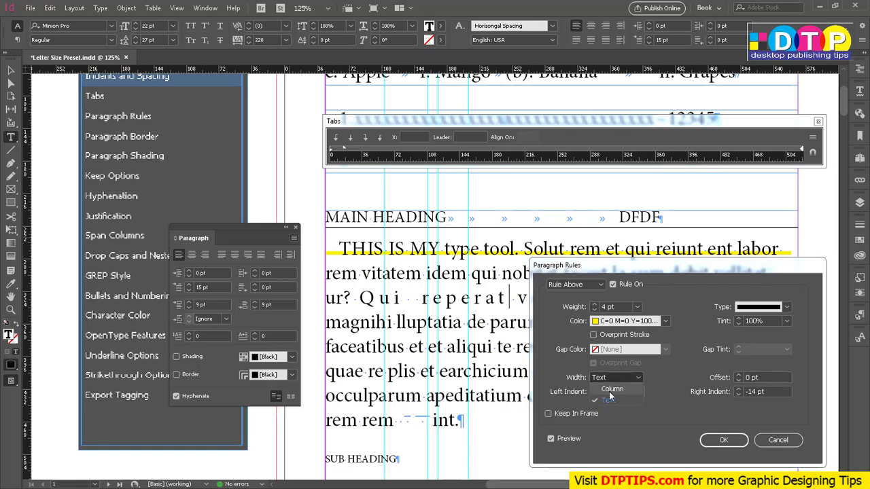
{"action": "left_click", "coordinate": [611, 390]}
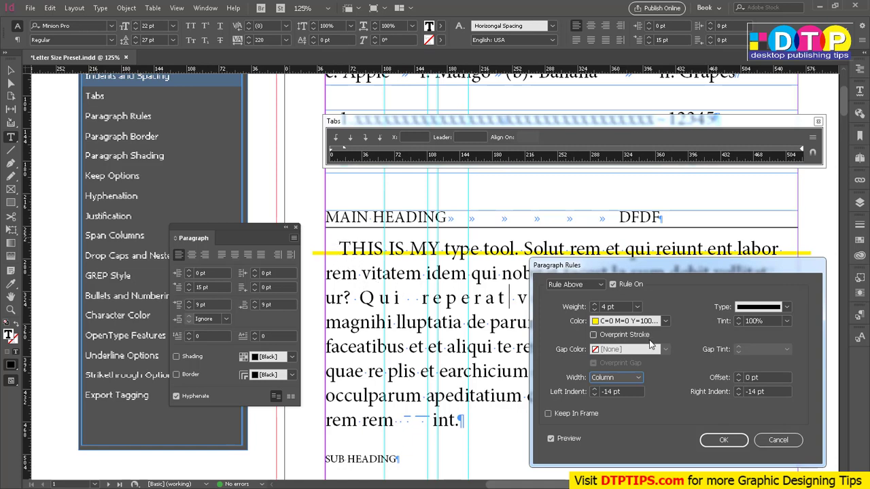
Thicken the rule above the paragraph to a weight of 25 pt.
{"action": "left_click", "coordinate": [615, 306]}
{"action": "type", "text": "25"}
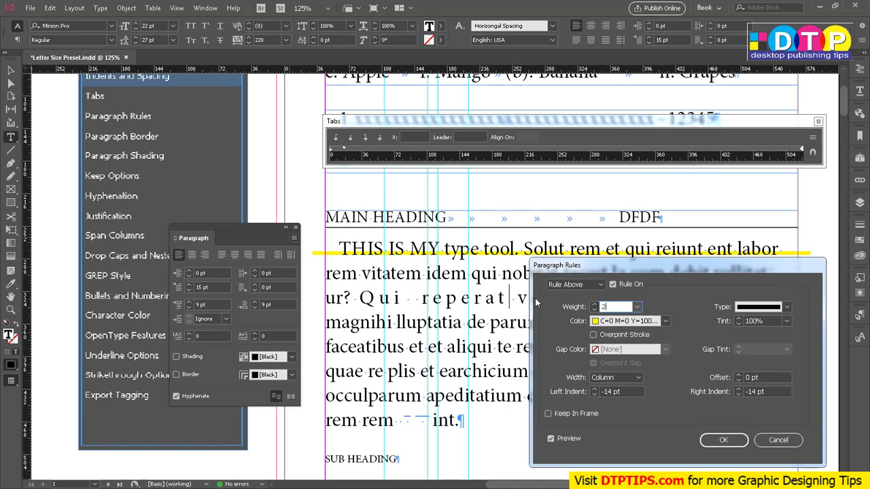
{"action": "key", "text": "Tab"}
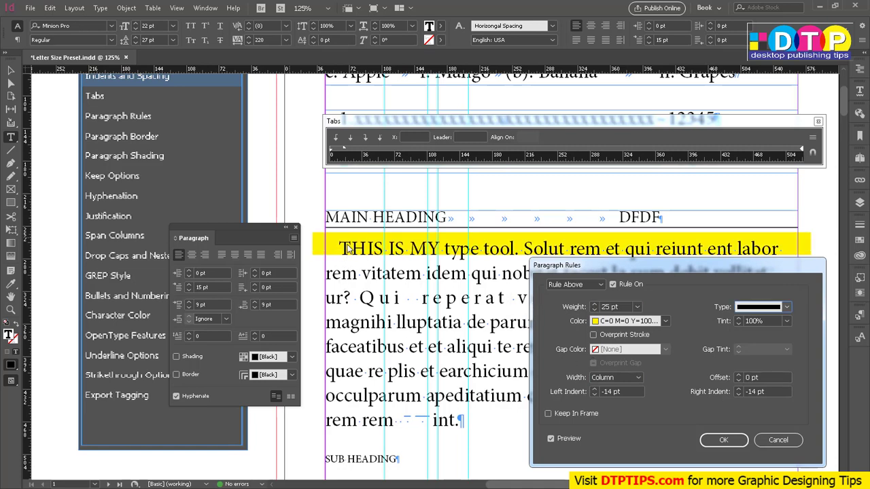
Lower the rule behind the paragraph's first line with an offset of -6 pt.
{"action": "left_click", "coordinate": [738, 381]}
{"action": "left_click", "coordinate": [738, 381]}
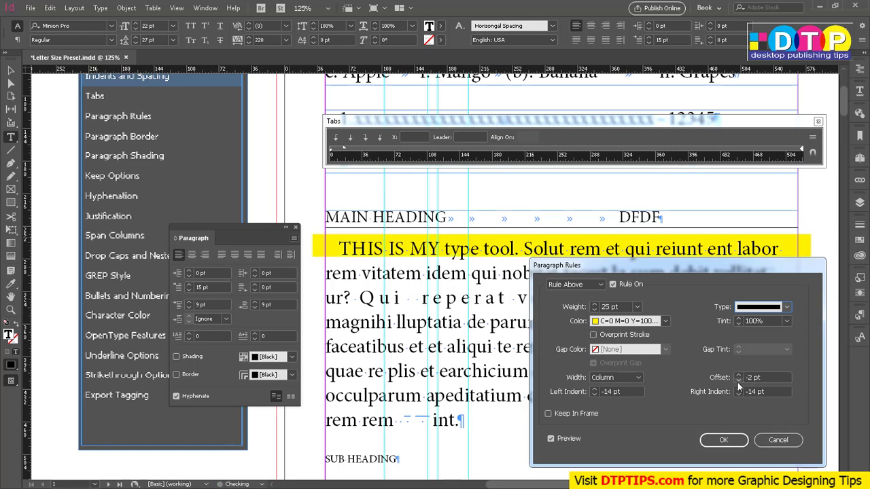
{"action": "left_click", "coordinate": [738, 380]}
{"action": "left_click", "coordinate": [737, 380]}
{"action": "left_click", "coordinate": [738, 381]}
{"action": "left_click", "coordinate": [738, 380]}
{"action": "left_click", "coordinate": [738, 382]}
{"action": "left_click", "coordinate": [738, 381]}
{"action": "left_click", "coordinate": [738, 382]}
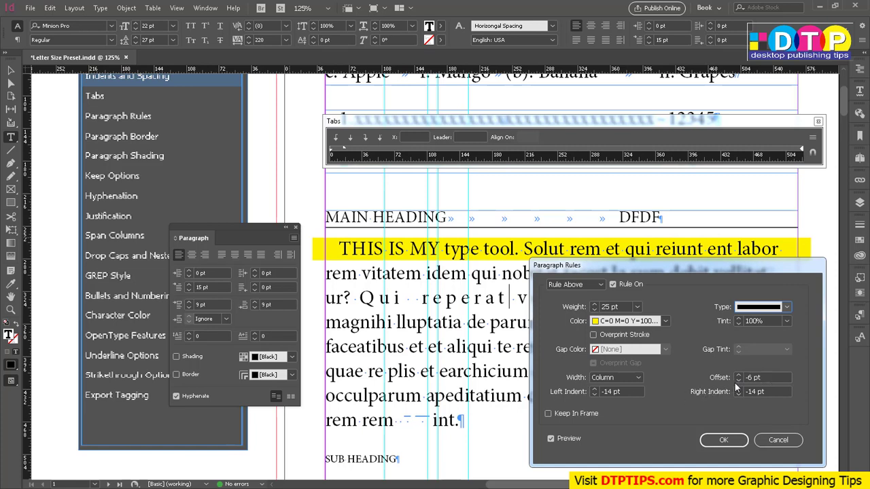
{"action": "left_click", "coordinate": [738, 380]}
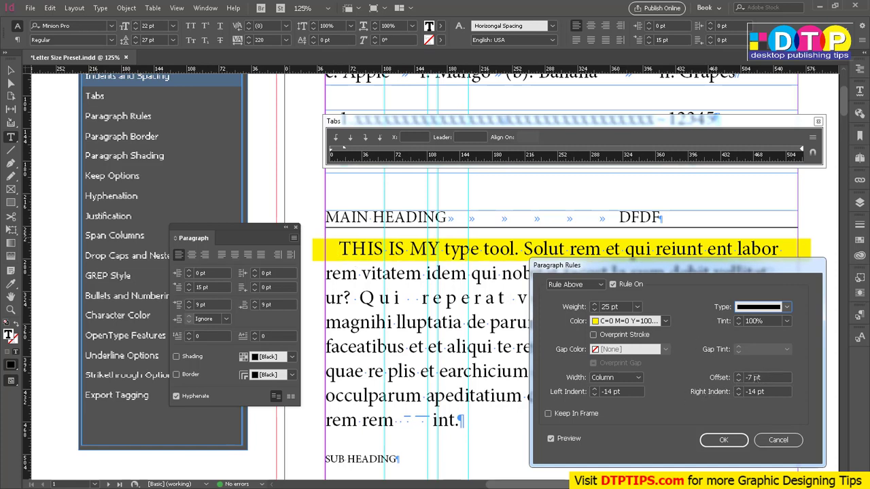
{"action": "left_click", "coordinate": [738, 374]}
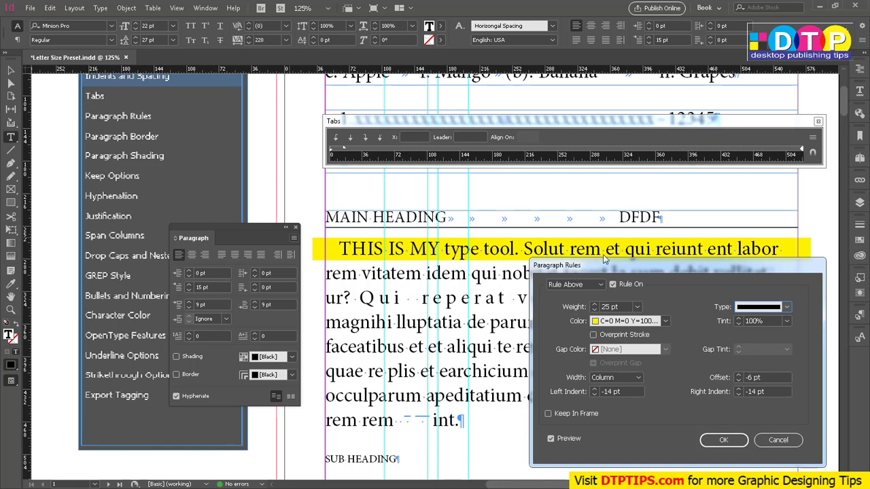
Try Keep In Frame for the rule, discard all the rule settings, and switch to the Selection tool.
{"action": "left_click", "coordinate": [548, 414]}
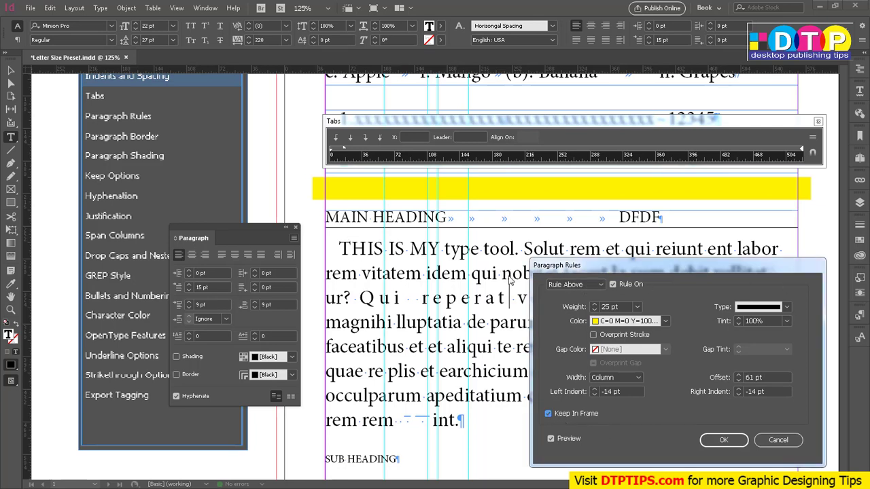
{"action": "left_click", "coordinate": [778, 440]}
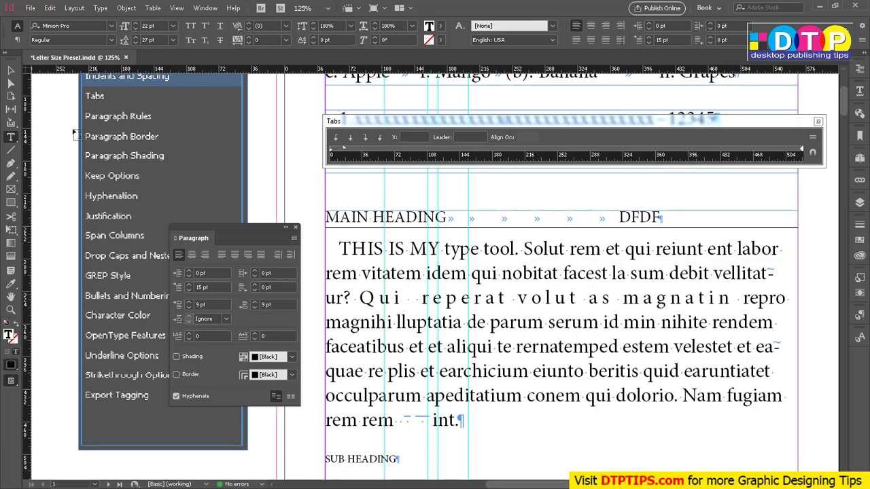
{"action": "left_click", "coordinate": [11, 70]}
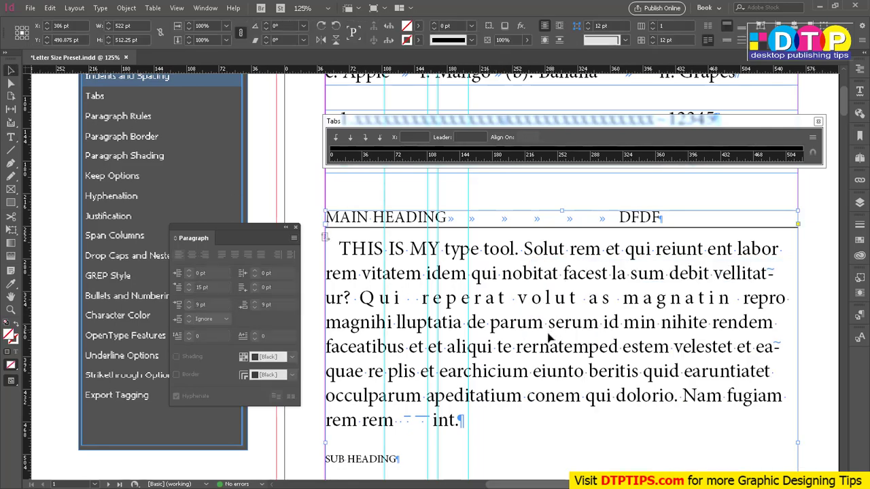
{"action": "scroll", "coordinate": [411, 374], "scroll_direction": "up", "scroll_amount": 3}
{"action": "scroll", "coordinate": [411, 375], "scroll_direction": "down", "scroll_amount": 1}
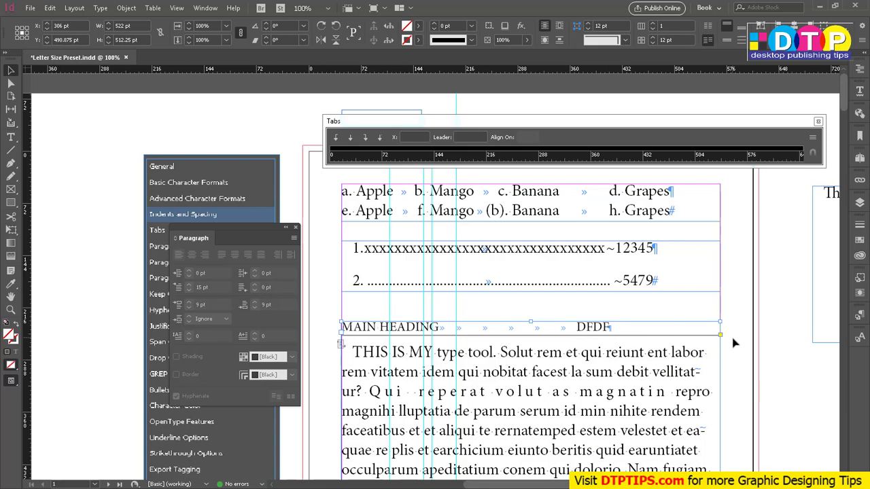
{"action": "scroll", "coordinate": [734, 344], "scroll_direction": "down", "scroll_amount": 1}
{"action": "scroll", "coordinate": [722, 345], "scroll_direction": "down", "scroll_amount": 1}
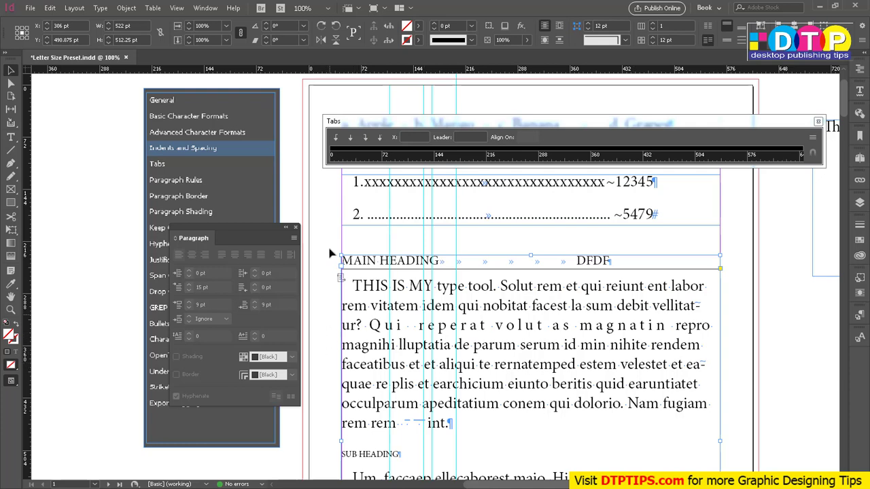
{"action": "left_click", "coordinate": [553, 113]}
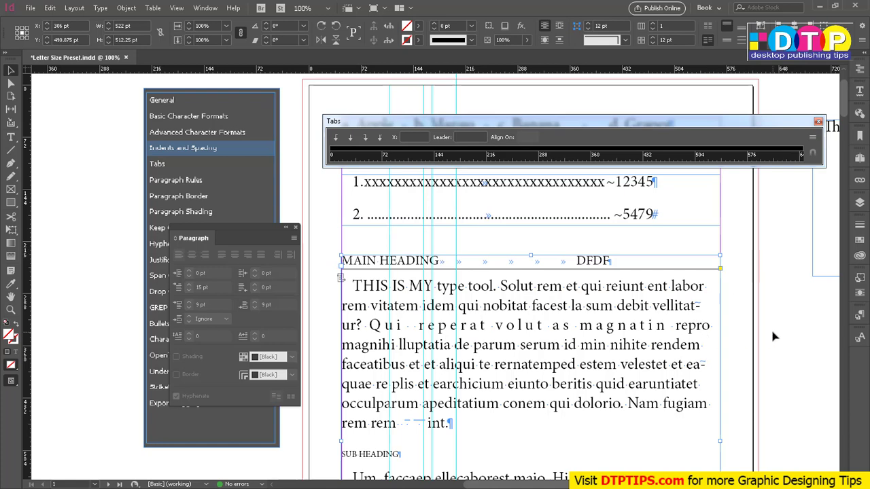
{"action": "left_click", "coordinate": [671, 326]}
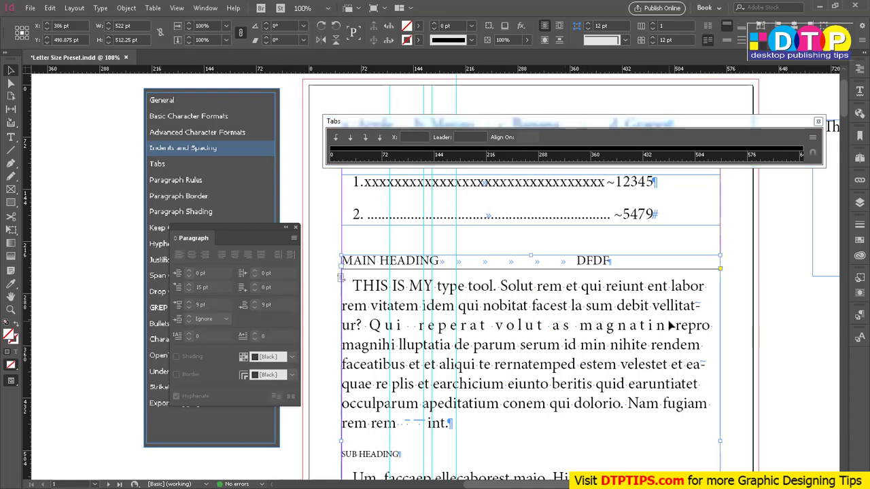